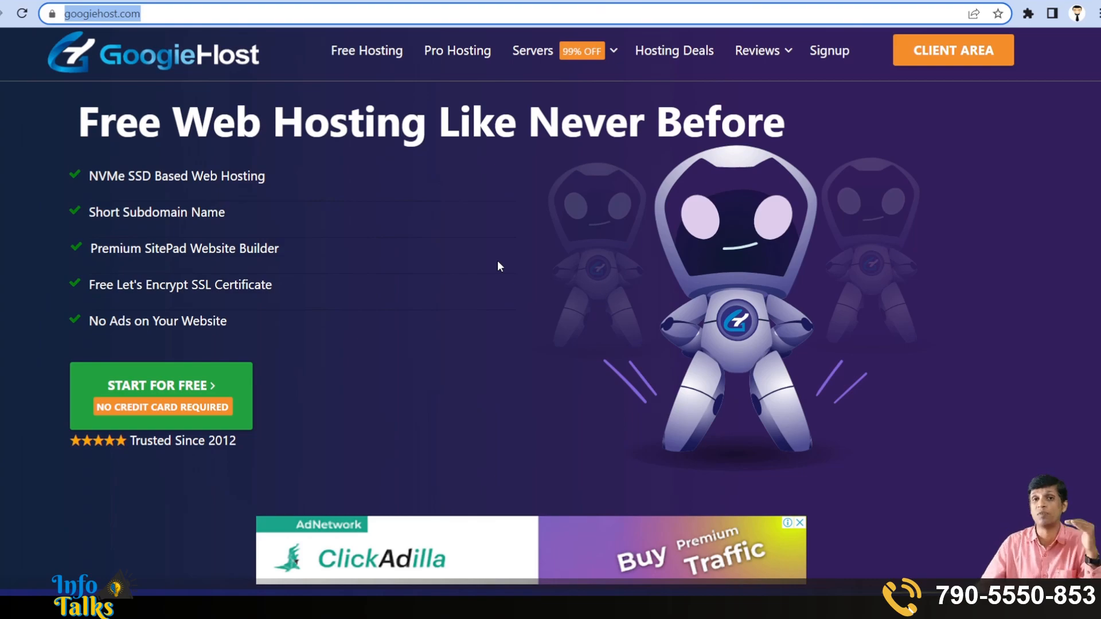
# Switch to the Info Talks blogging tools page and go to its Hosting Platforms category.
pyautogui.click(806, 0)
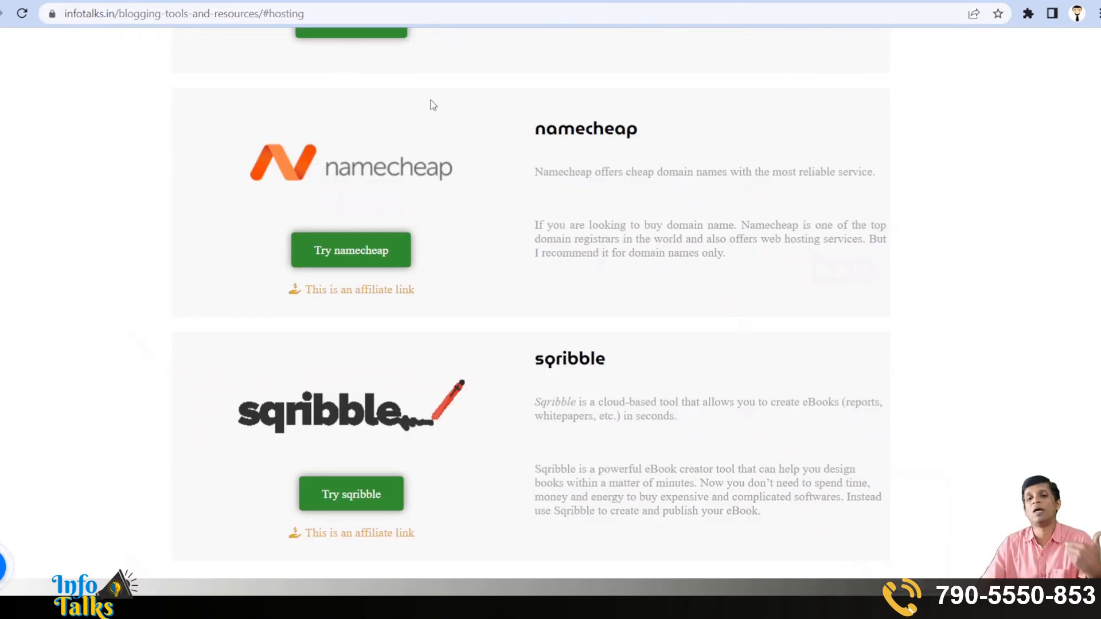
pyautogui.scroll(20, 434, 102)
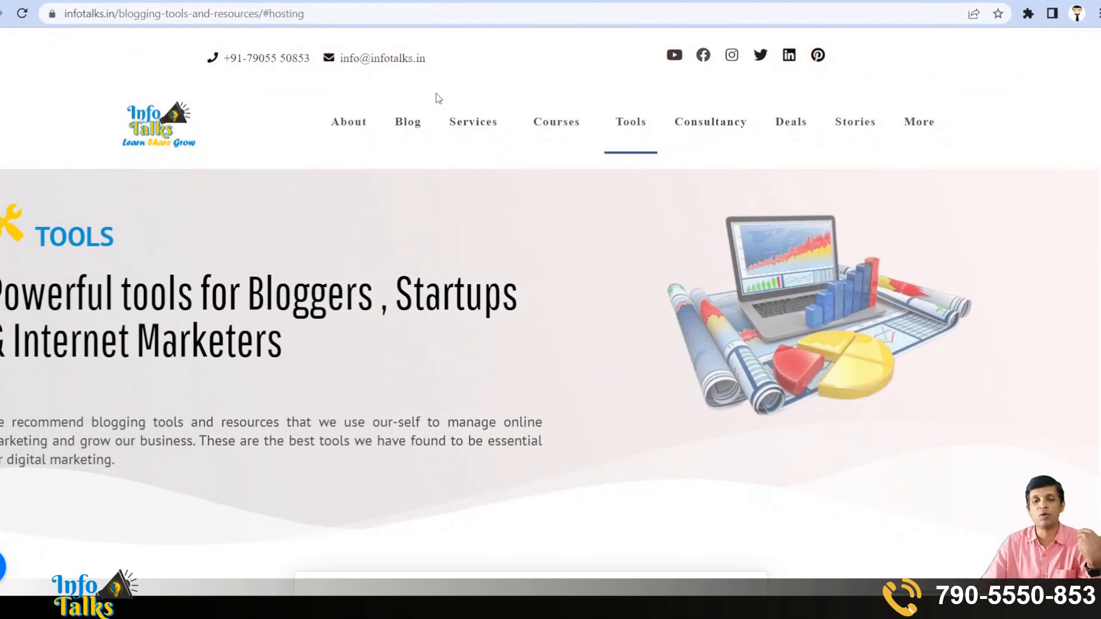
pyautogui.scroll(-1, 556, 241)
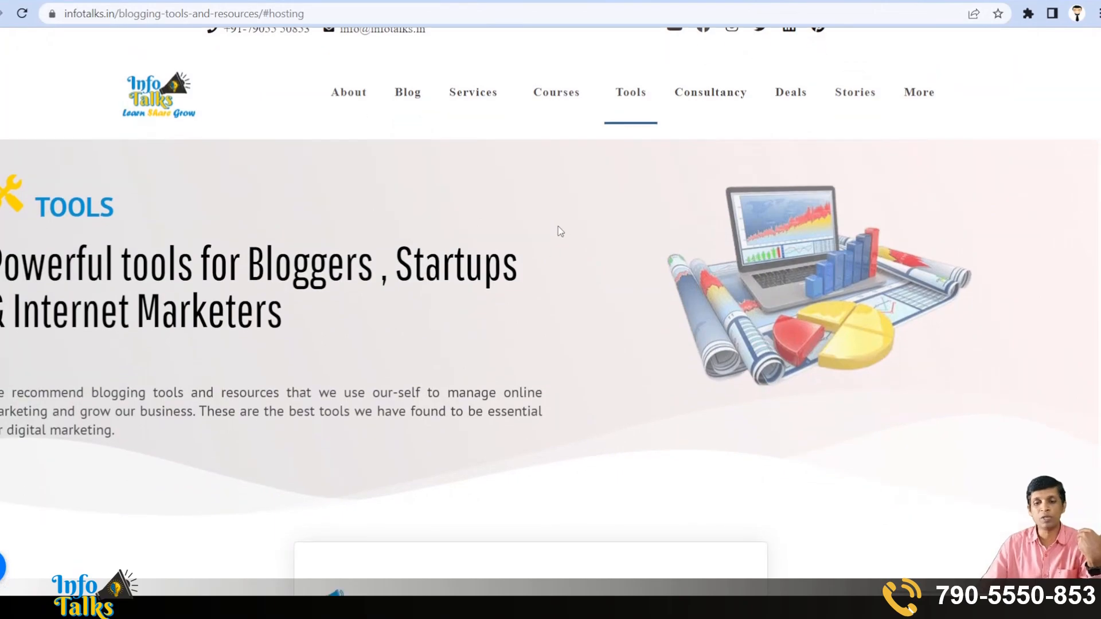
pyautogui.scroll(-20, 559, 231)
pyautogui.scroll(-20, 572, 228)
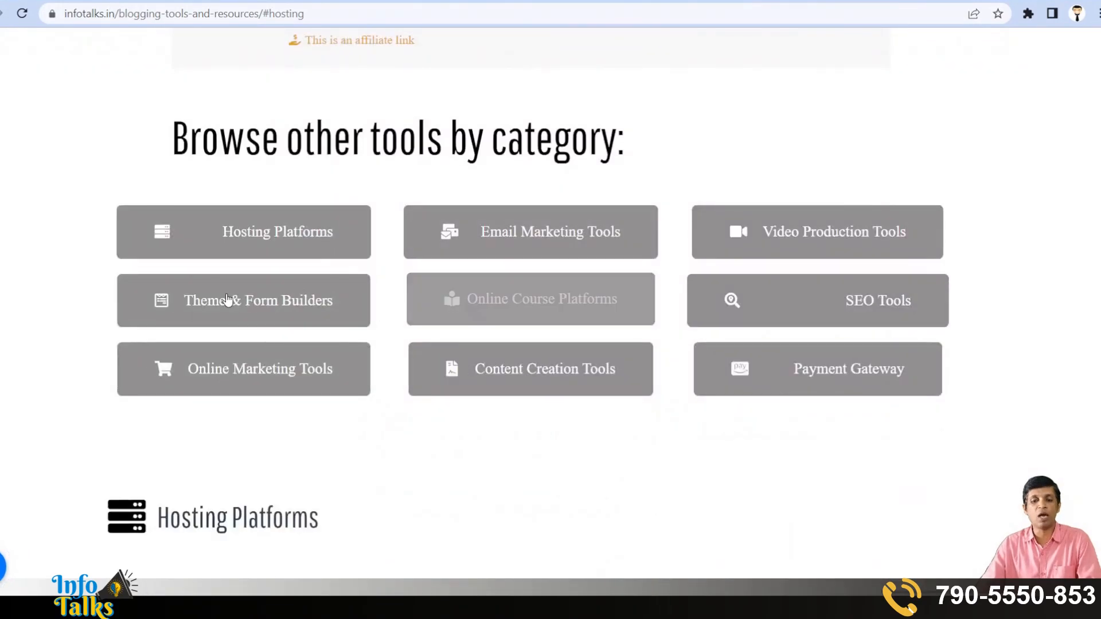
pyautogui.click(241, 237)
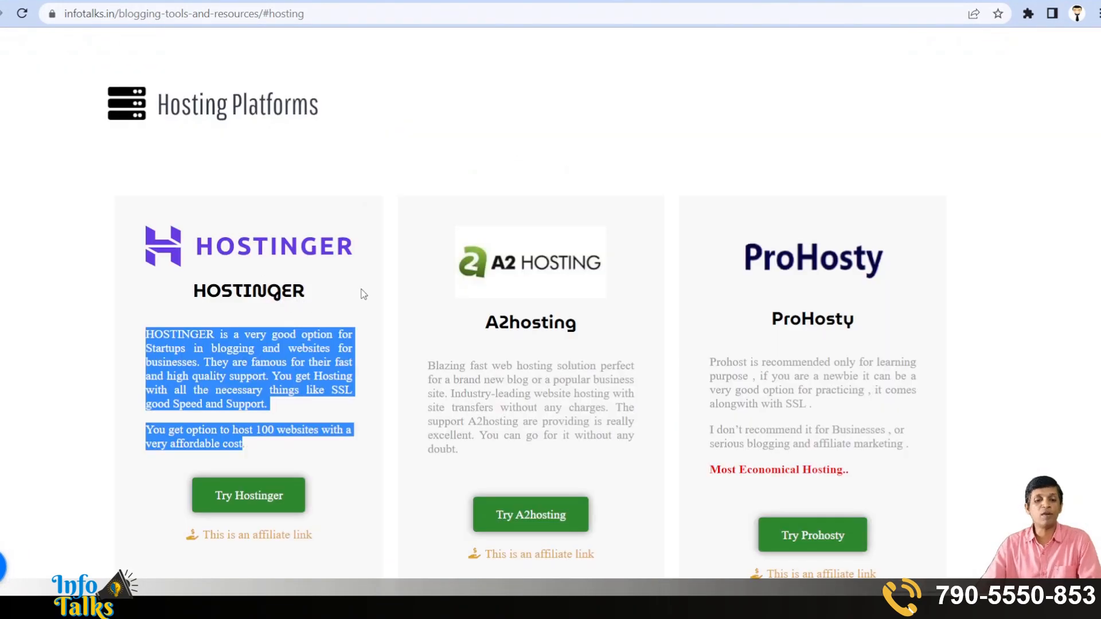
pyautogui.click(399, 297)
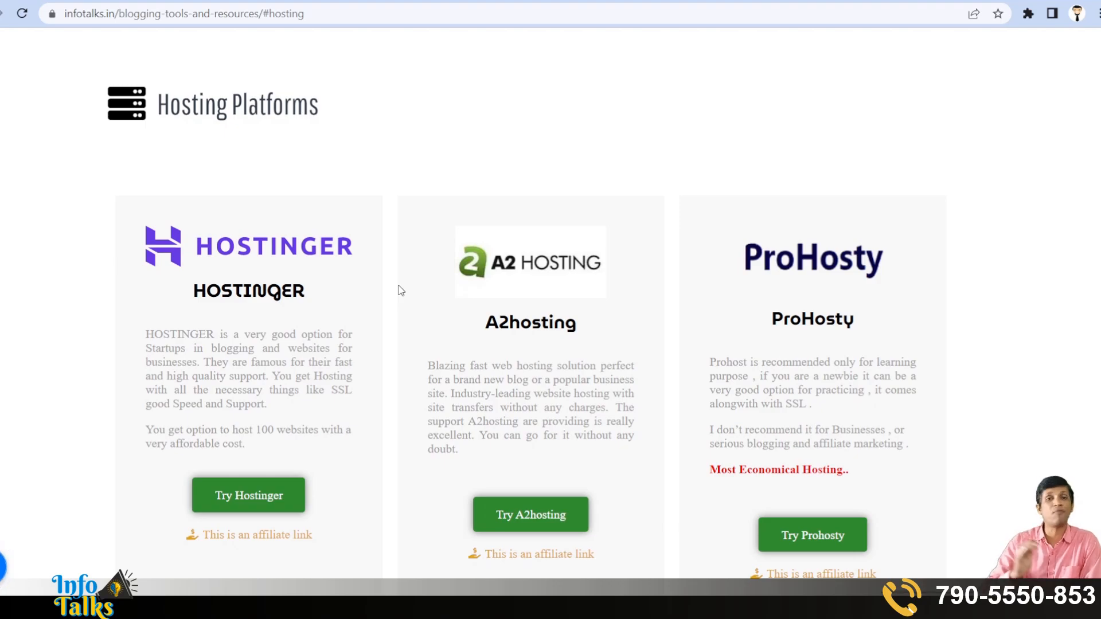
# Examine the recommended hosting providers, including the full Hostinger description, and return to the GoogieHost home page.
pyautogui.scroll(-4, 411, 301)
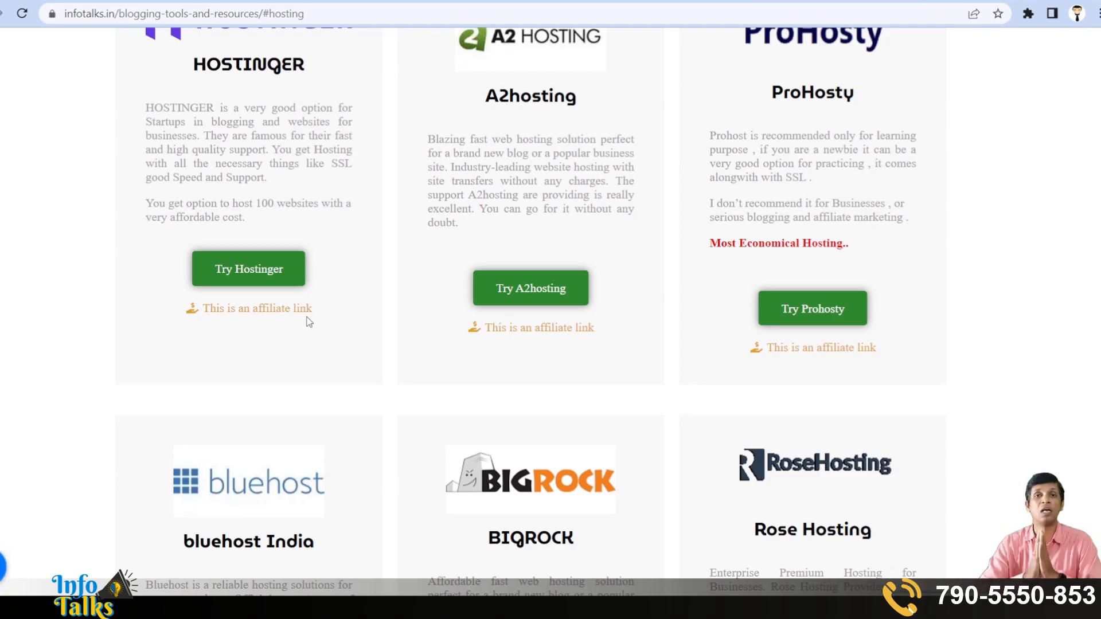
pyautogui.scroll(-4, 308, 321)
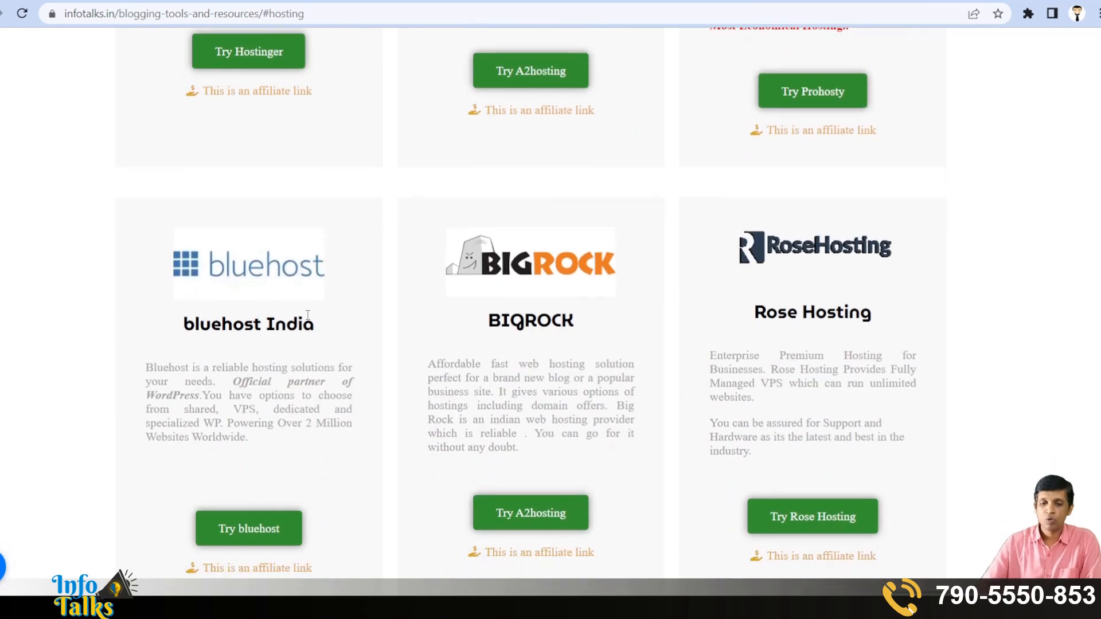
pyautogui.scroll(-2, 309, 321)
pyautogui.scroll(2, 309, 320)
pyautogui.scroll(6, 309, 318)
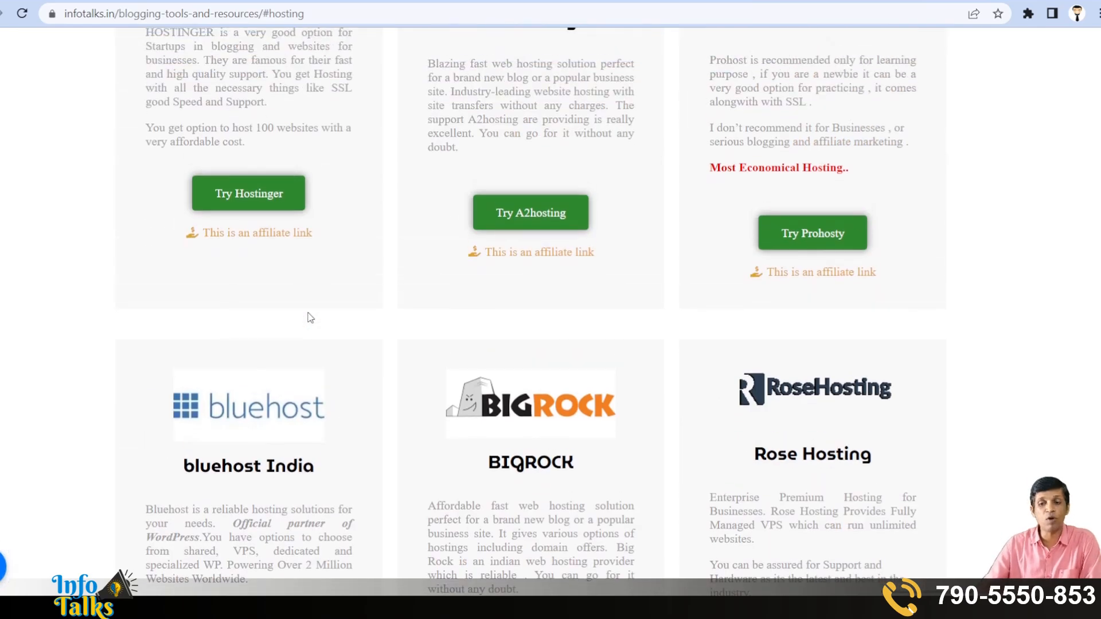
pyautogui.moveTo(147, 183); pyautogui.dragTo(256, 278)
pyautogui.moveTo(256, 278); pyautogui.dragTo(256, 292)
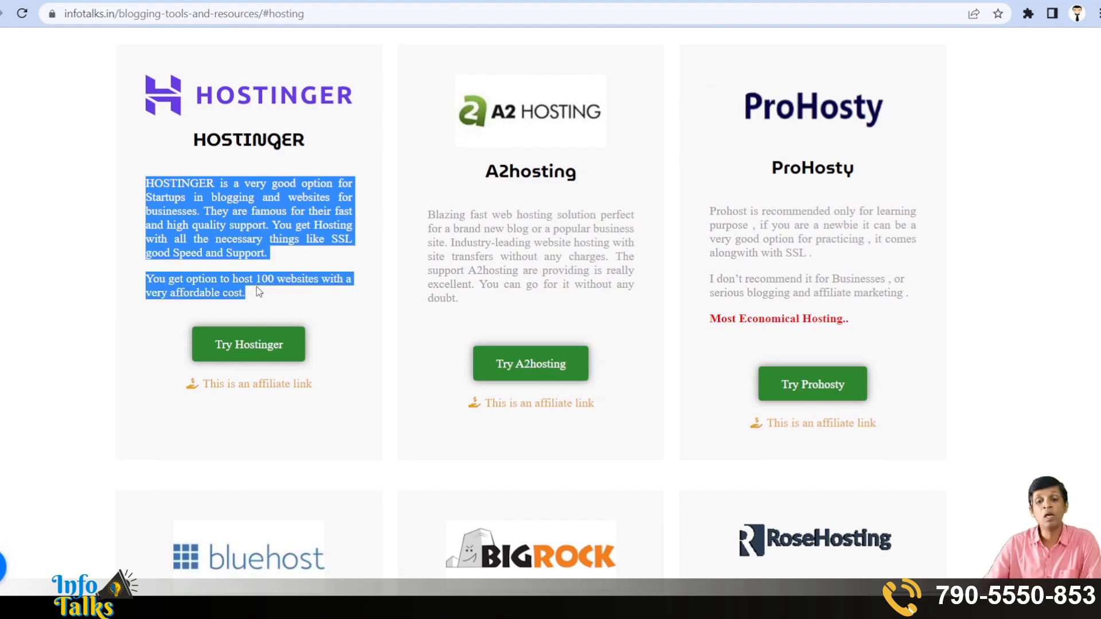
pyautogui.click(256, 288)
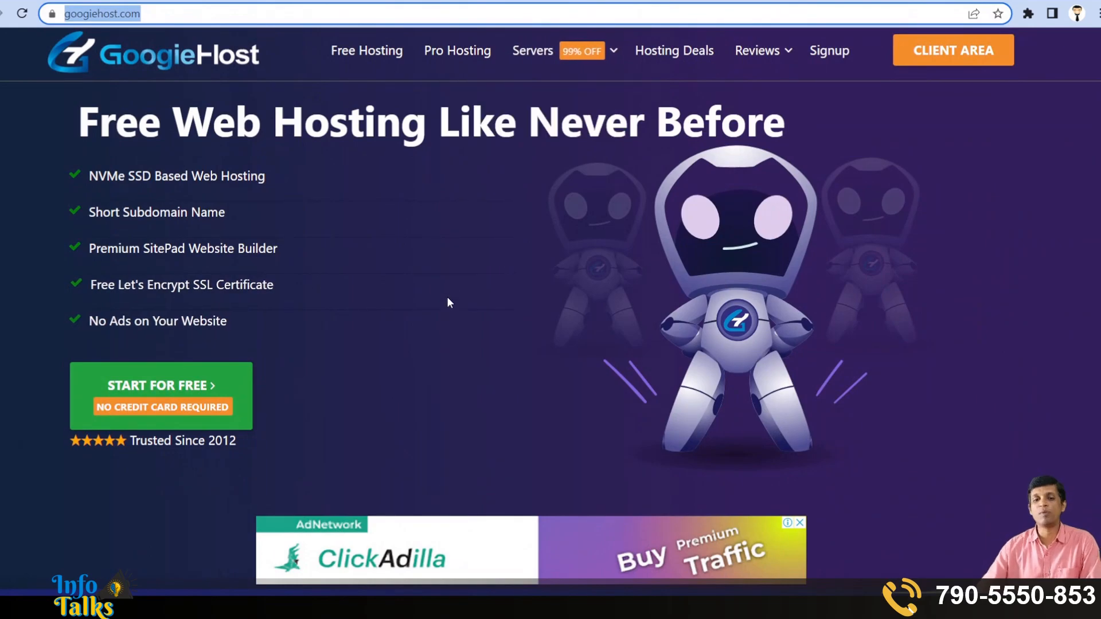
# Look through the GoogieHost home page, including its free hosting features, comparison table and website creation instructions.
pyautogui.scroll(-15, 449, 302)
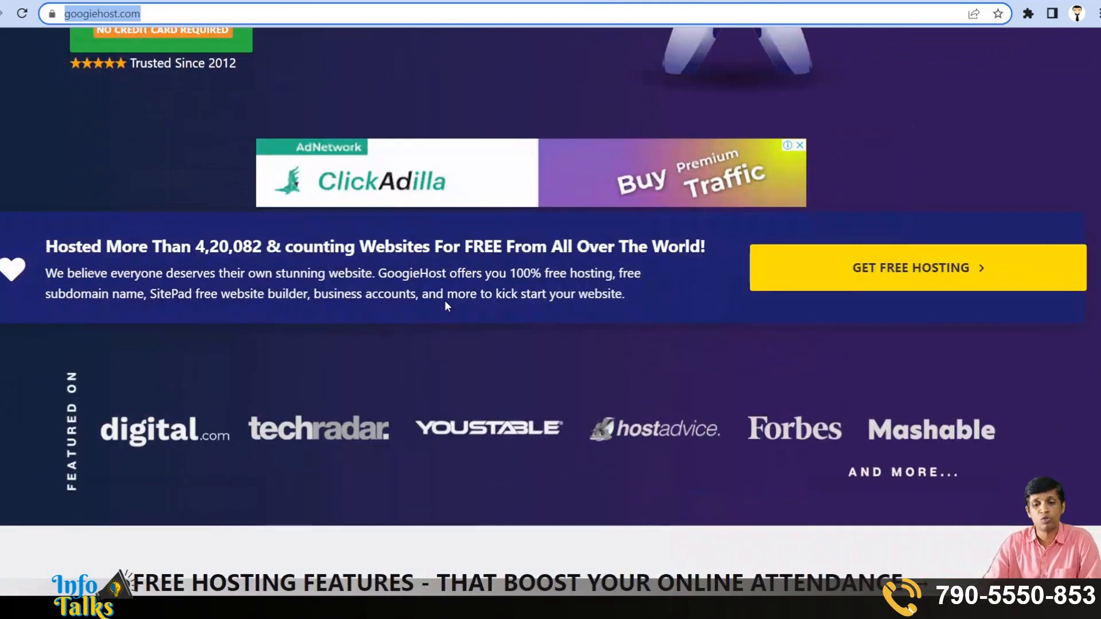
pyautogui.scroll(-20, 442, 297)
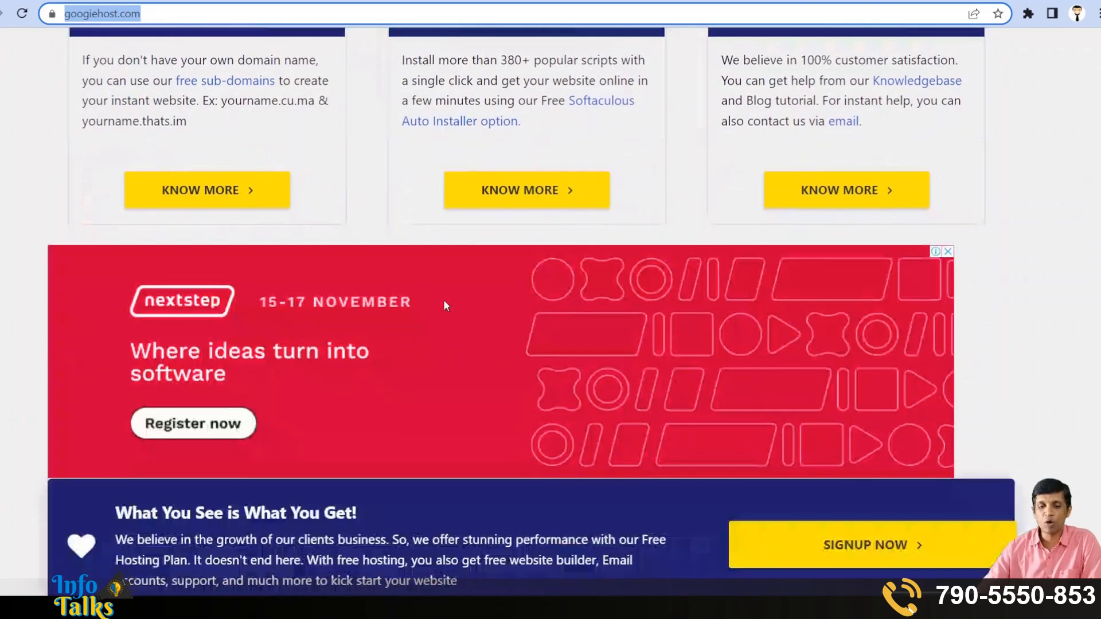
pyautogui.scroll(-15, 444, 301)
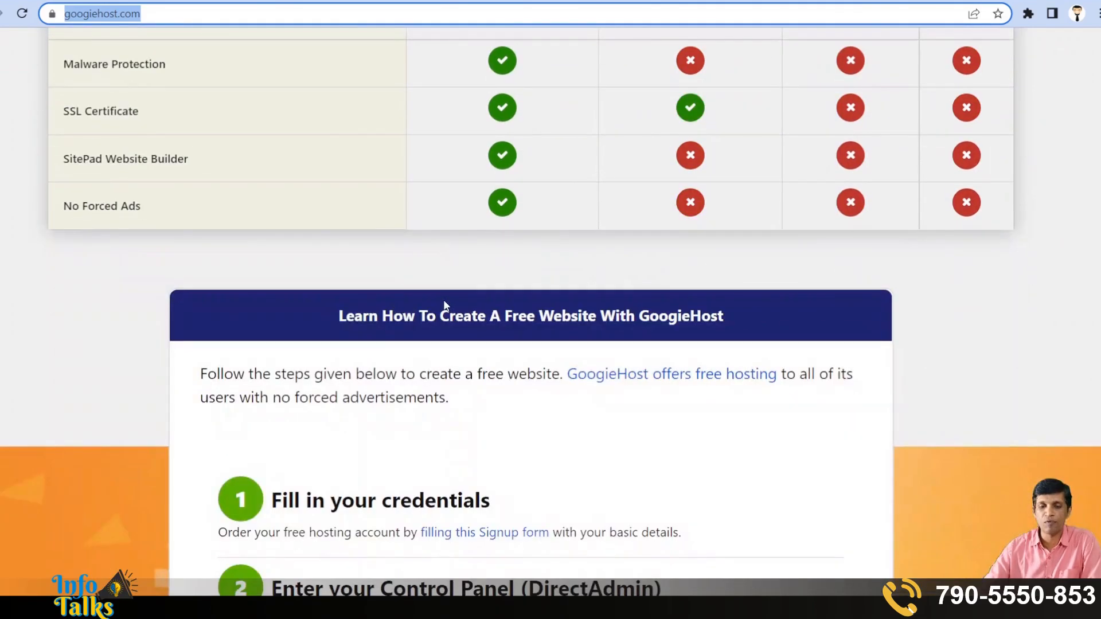
pyautogui.scroll(-10, 445, 301)
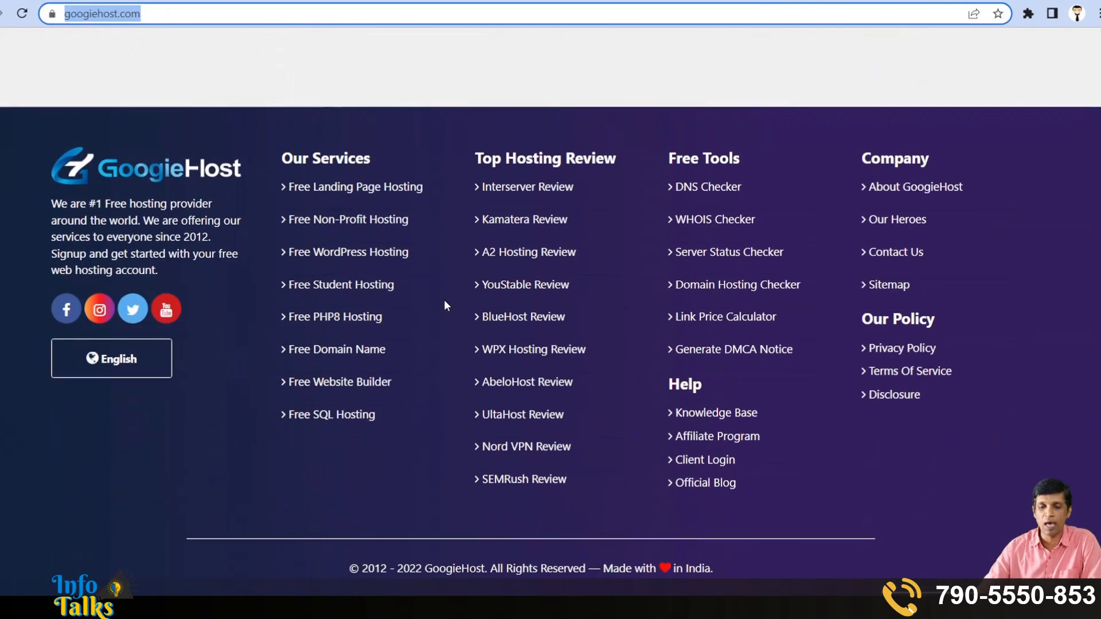
pyautogui.scroll(20, 445, 301)
pyautogui.scroll(20, 458, 265)
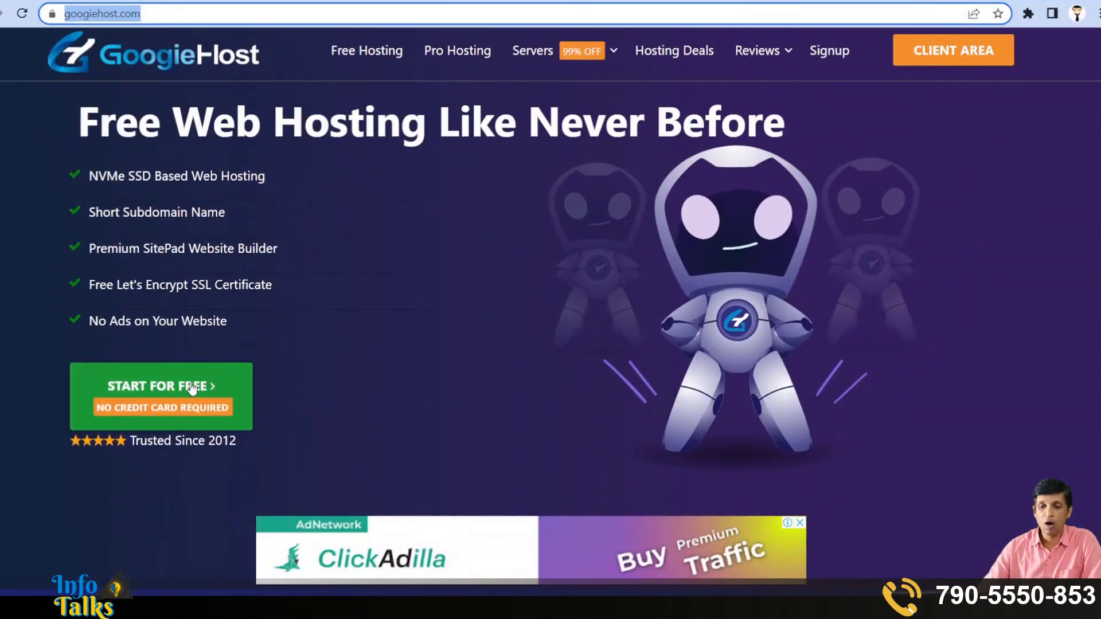
# Start a free GoogieHost signup and choose the Free Web Hosting plan.
pyautogui.click(192, 388)
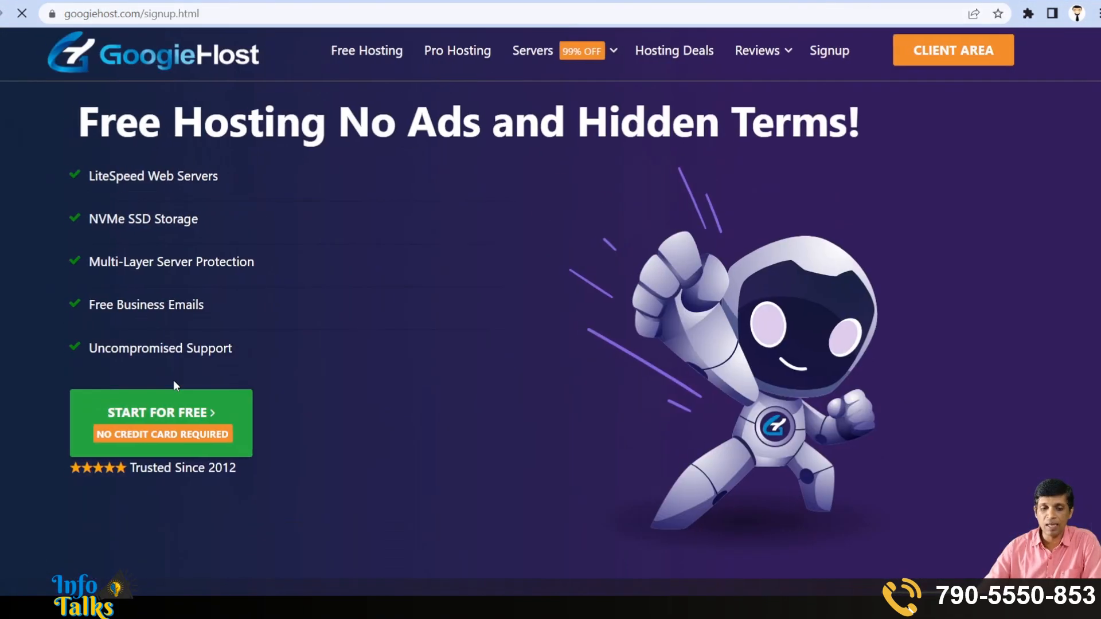
pyautogui.scroll(-5, 208, 364)
pyautogui.scroll(-4, 207, 365)
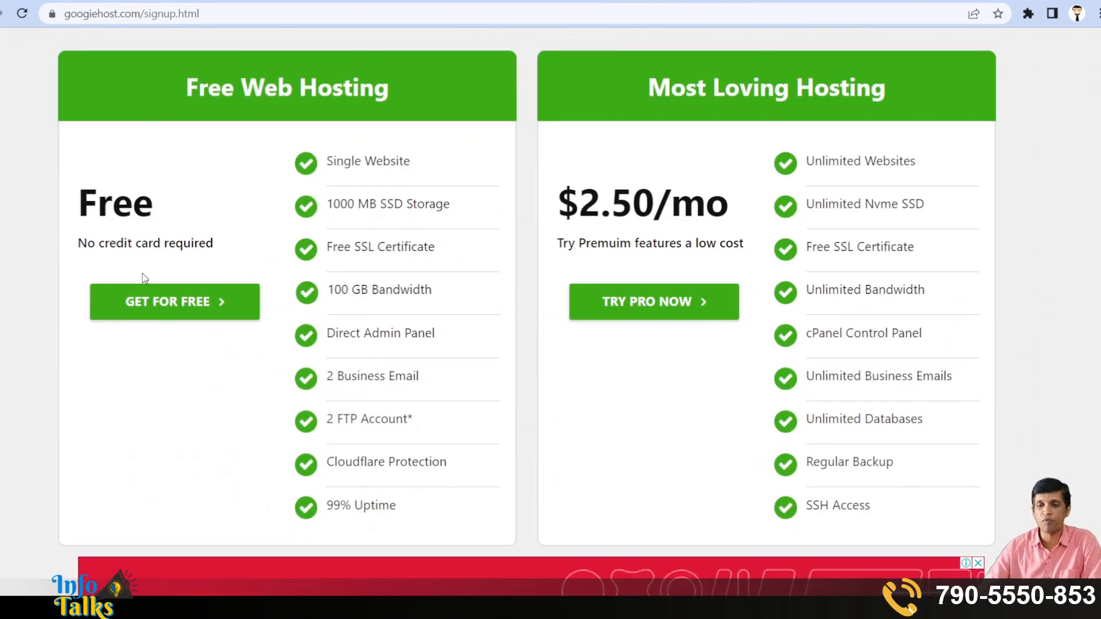
pyautogui.click(216, 314)
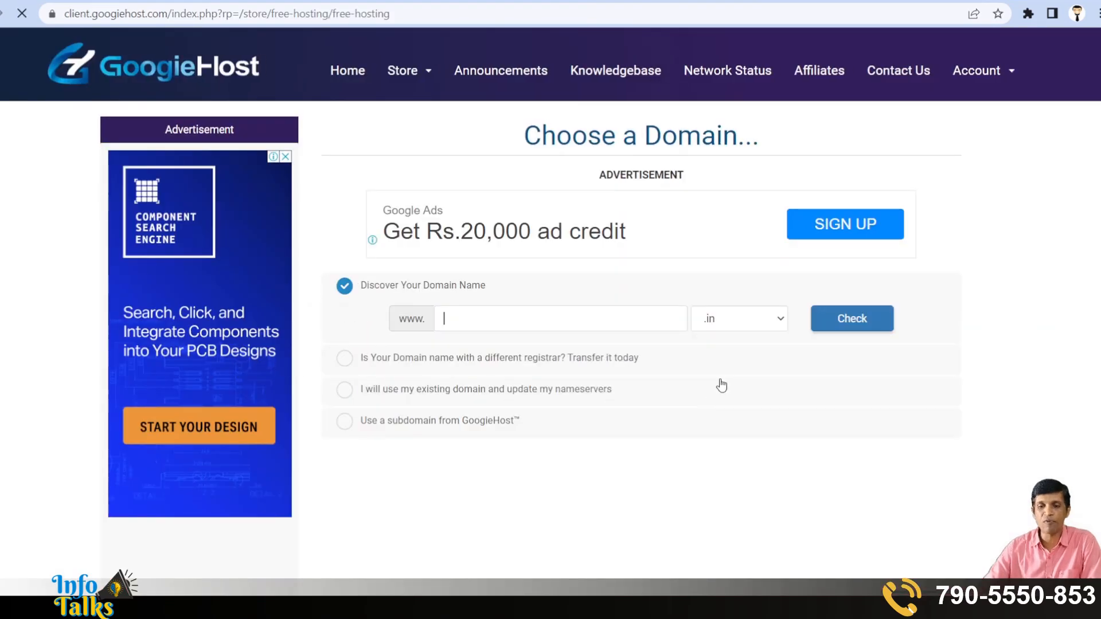
# Choose to use an existing domain with updated nameservers and submit vaishalisolutions.in as the domain.
pyautogui.click(497, 391)
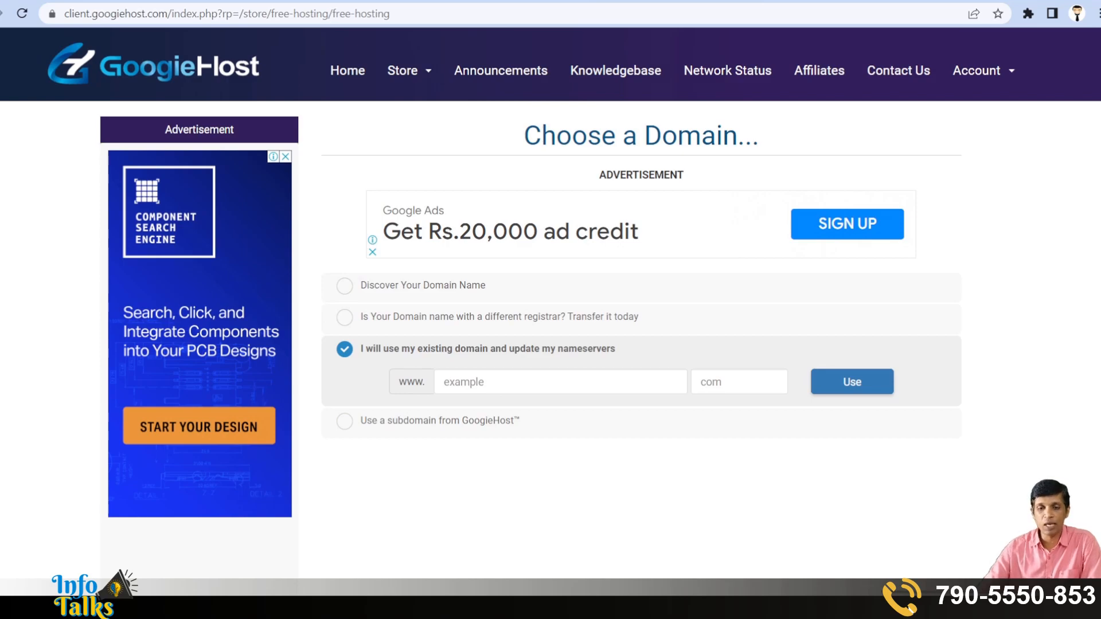
pyautogui.click(479, 389)
pyautogui.write('vaishalisolutions')
pyautogui.press('Tab')
pyautogui.write('in')
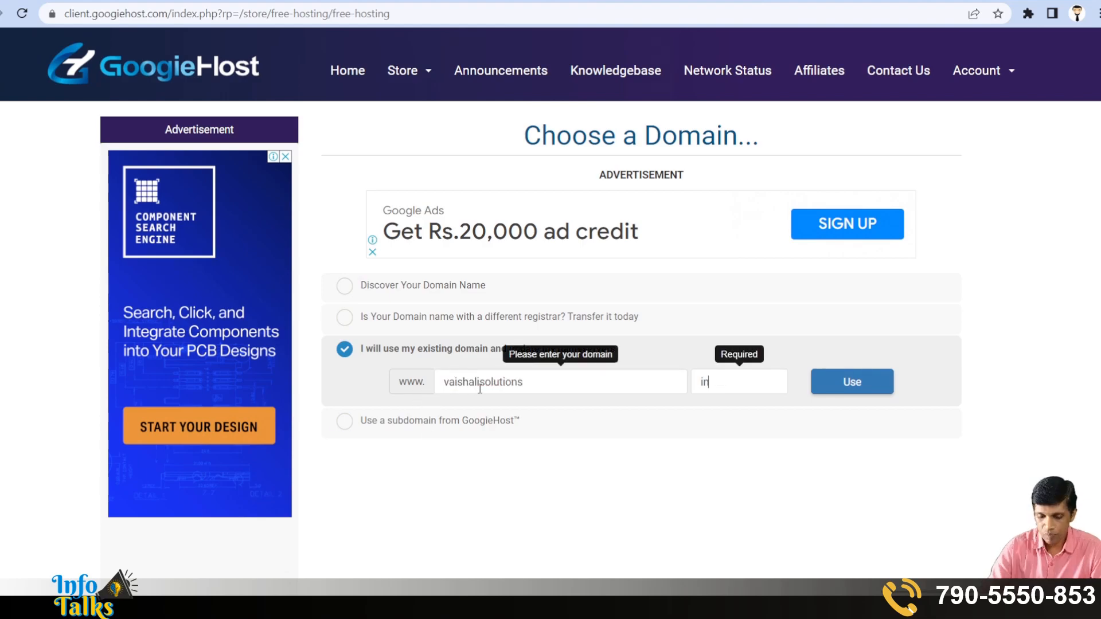
pyautogui.click(854, 385)
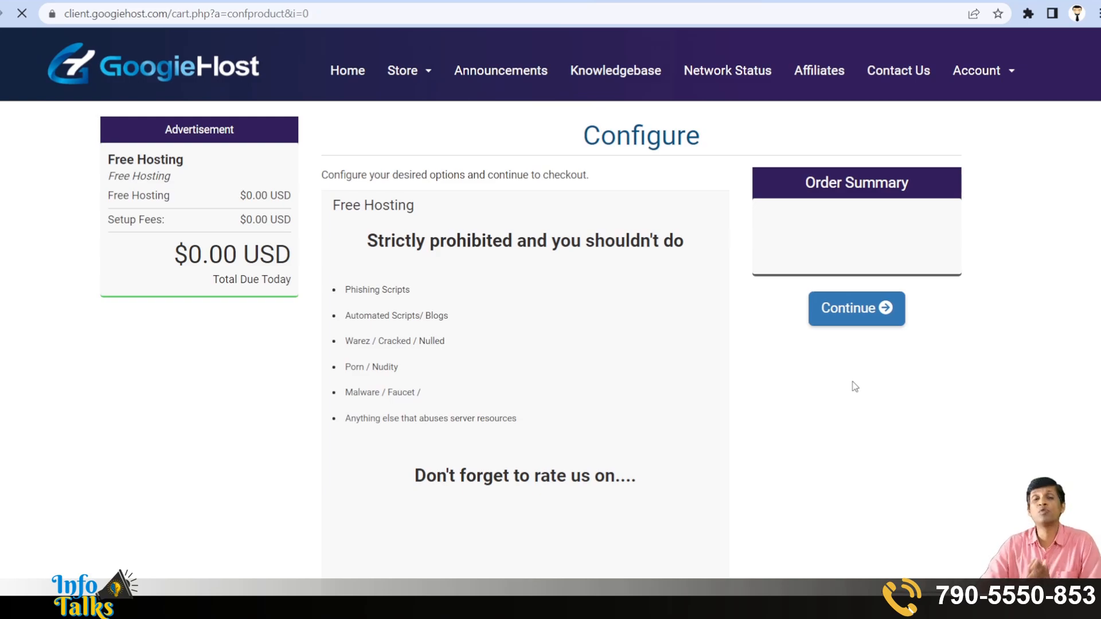
# Review the Free Hosting configuration without adding any addons and proceed through the cart to checkout.
pyautogui.scroll(-7, 854, 386)
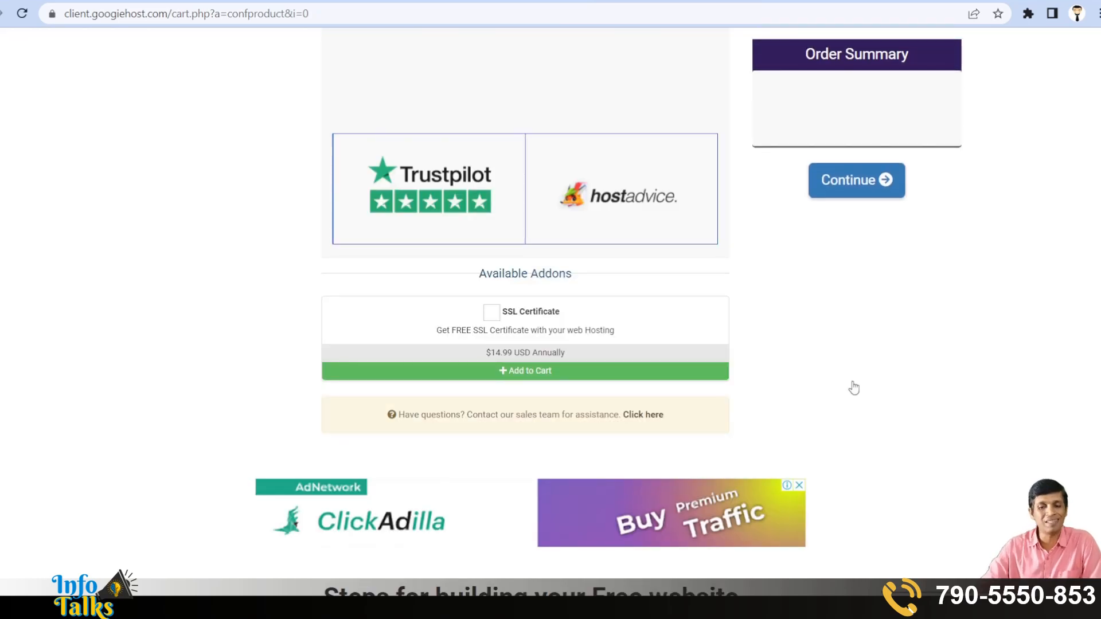
pyautogui.scroll(7, 853, 388)
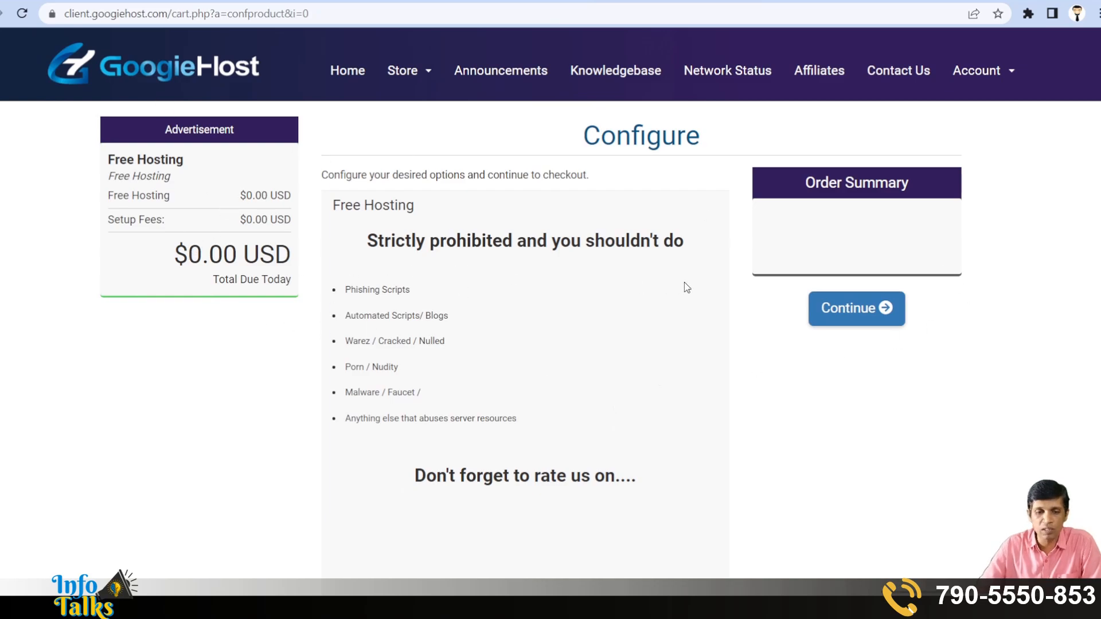
pyautogui.click(860, 312)
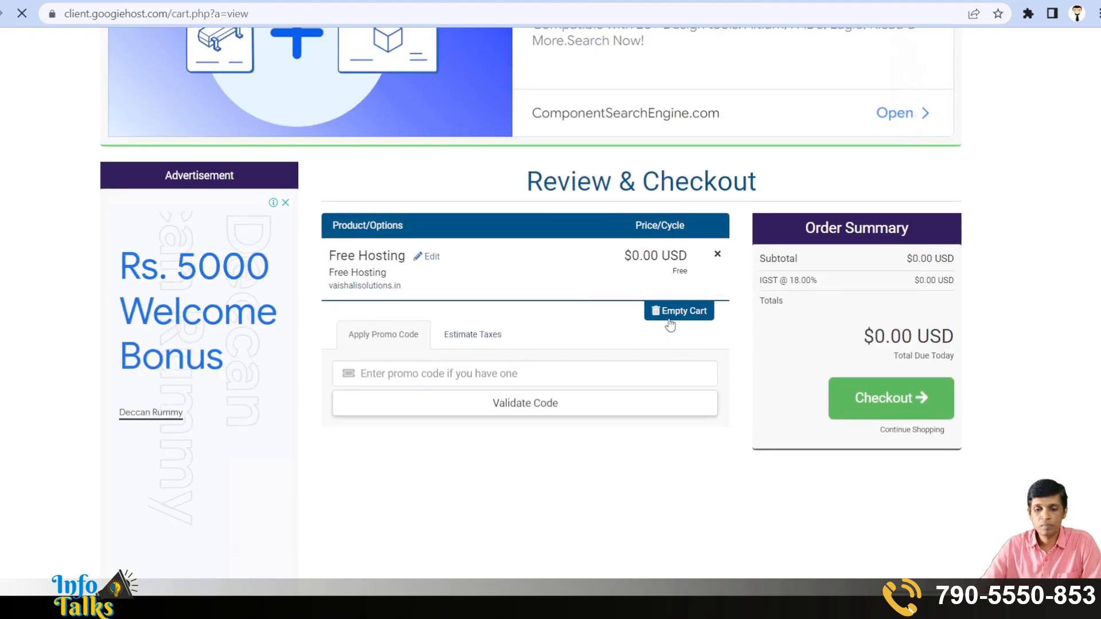
pyautogui.click(898, 402)
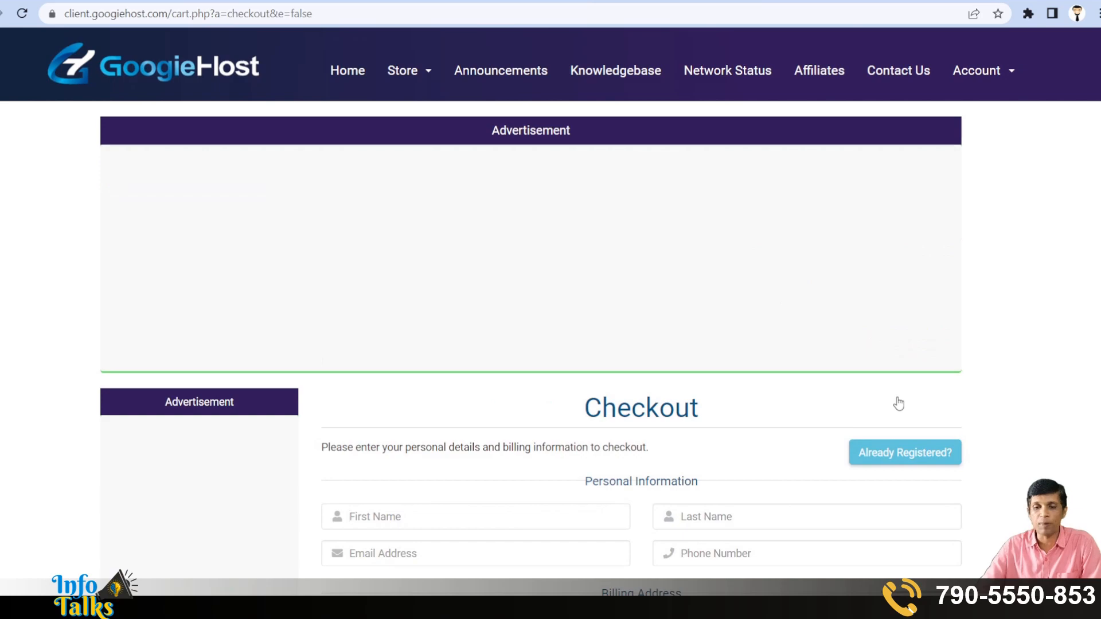
# Fill in the customer's name, e-mail, phone number and billing address, and enter and confirm the account password.
pyautogui.scroll(-3, 900, 394)
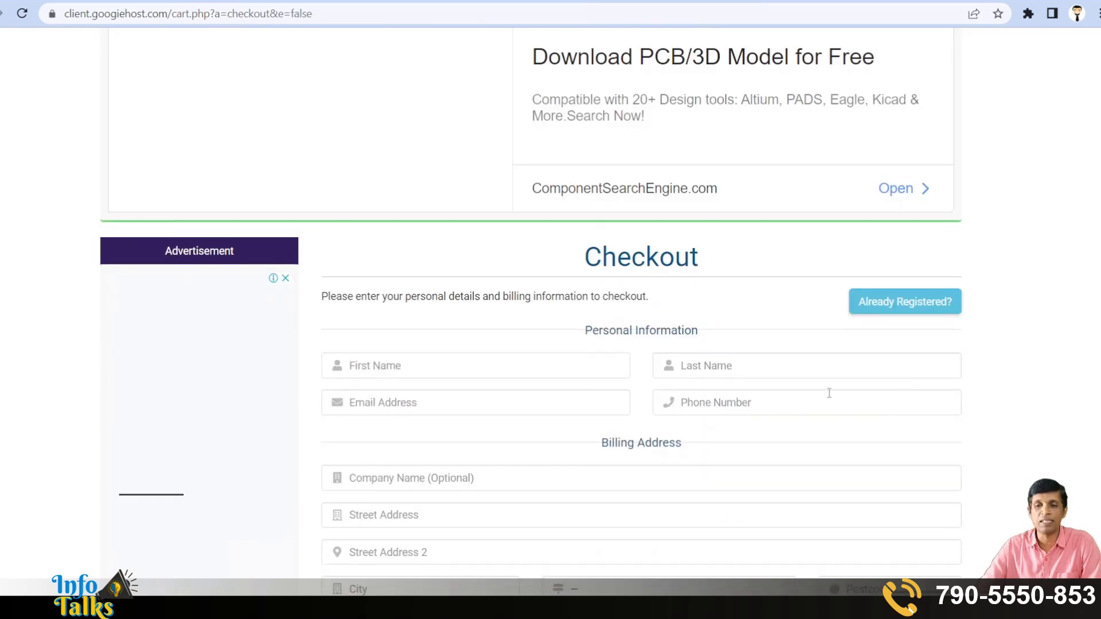
pyautogui.click(499, 371)
pyautogui.write('R')
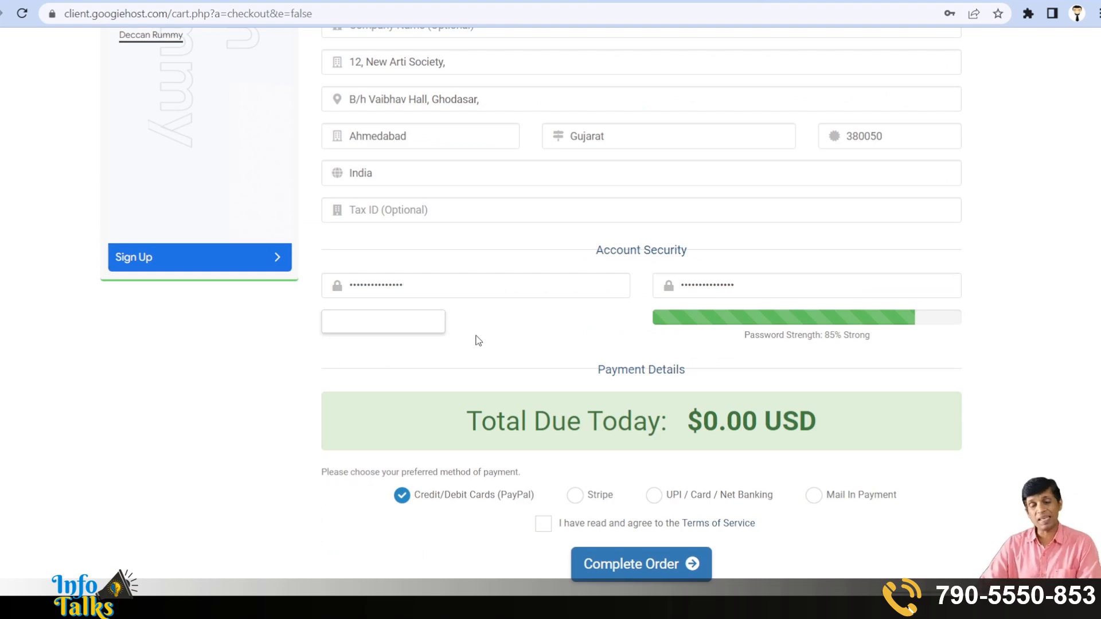
pyautogui.scroll(5, 476, 348)
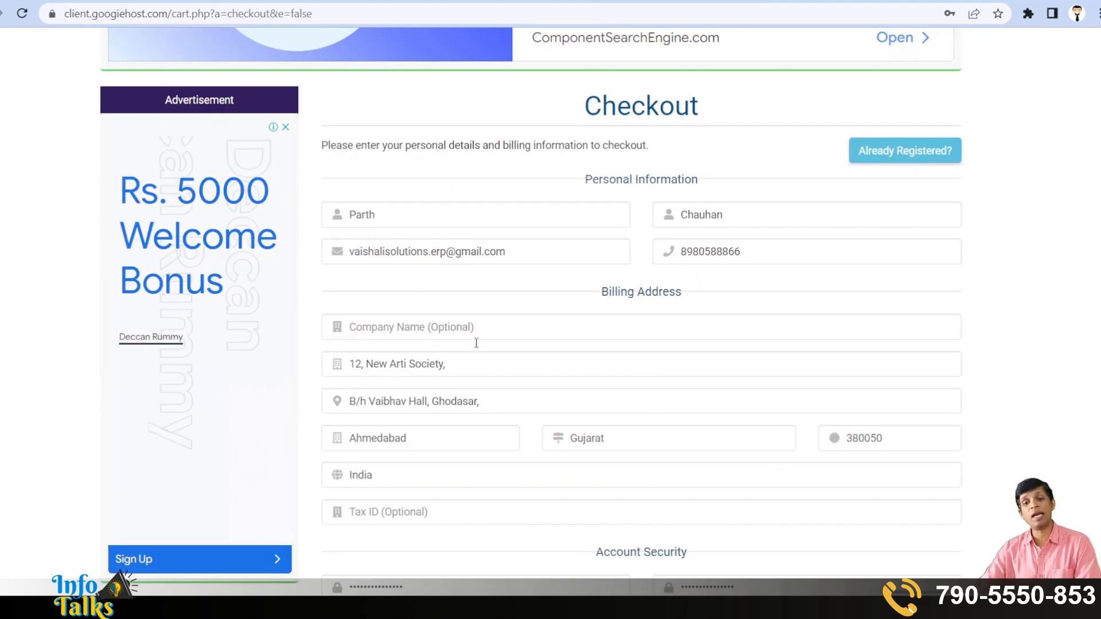
pyautogui.tripleClick(415, 254)
pyautogui.click(423, 282)
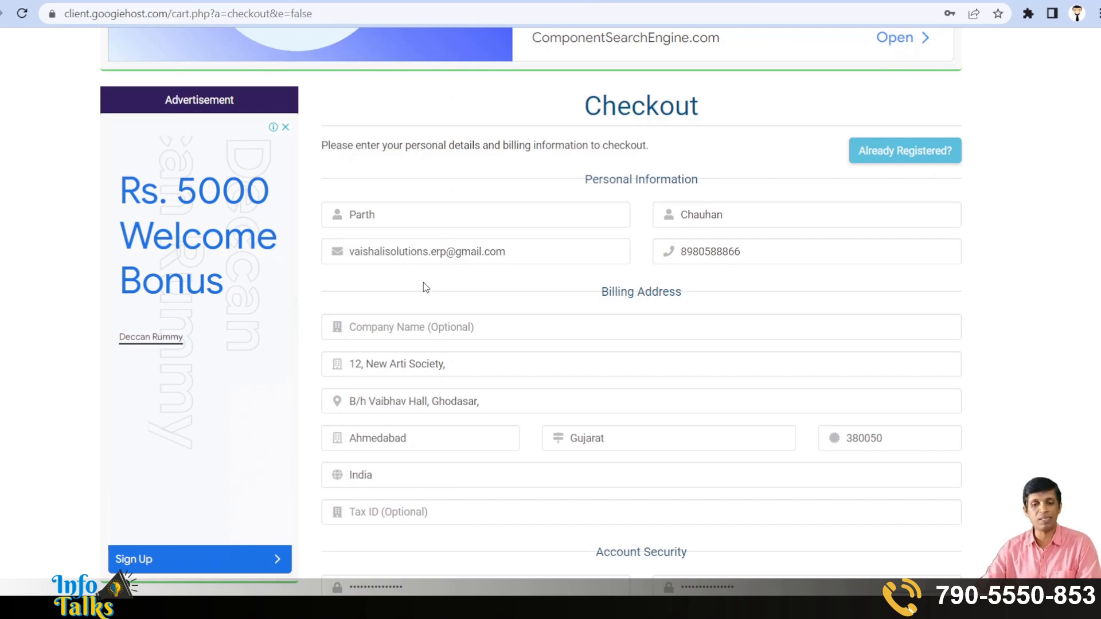
# Agree to the Terms of Service, complete the free hosting order, and highlight the order number on the confirmation page.
pyautogui.scroll(-9, 425, 284)
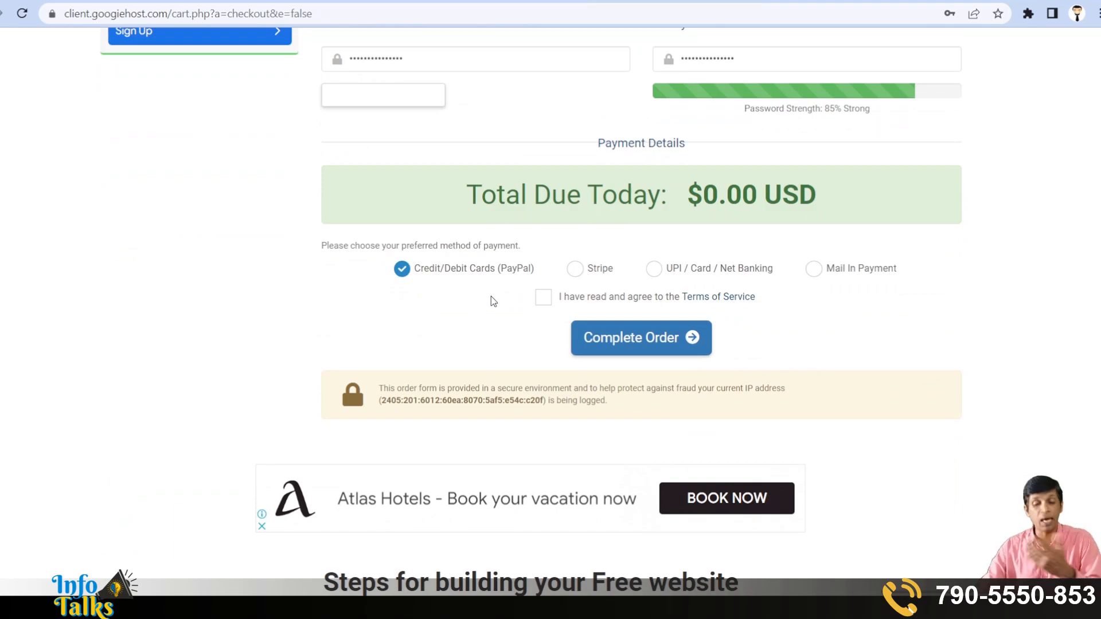
pyautogui.click(543, 298)
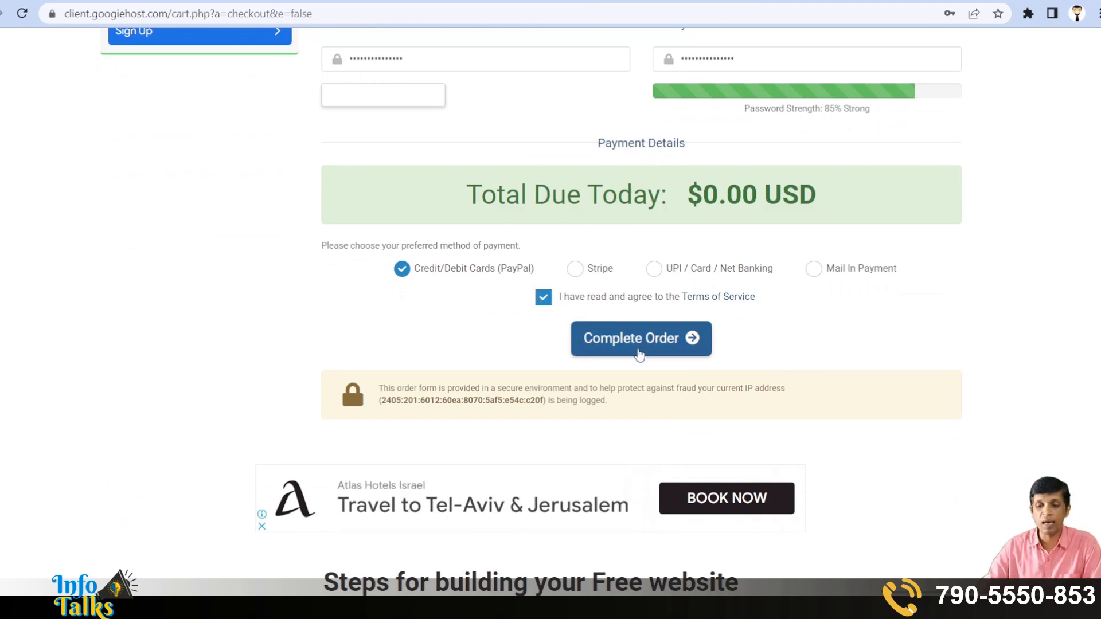
pyautogui.click(643, 347)
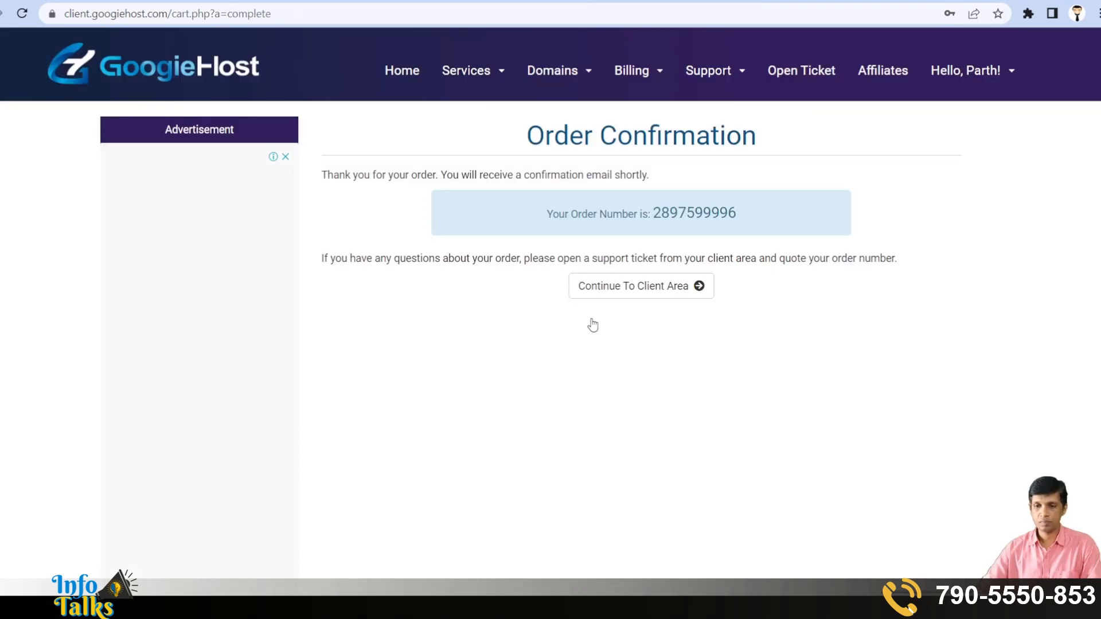
pyautogui.moveTo(550, 214); pyautogui.dragTo(757, 226)
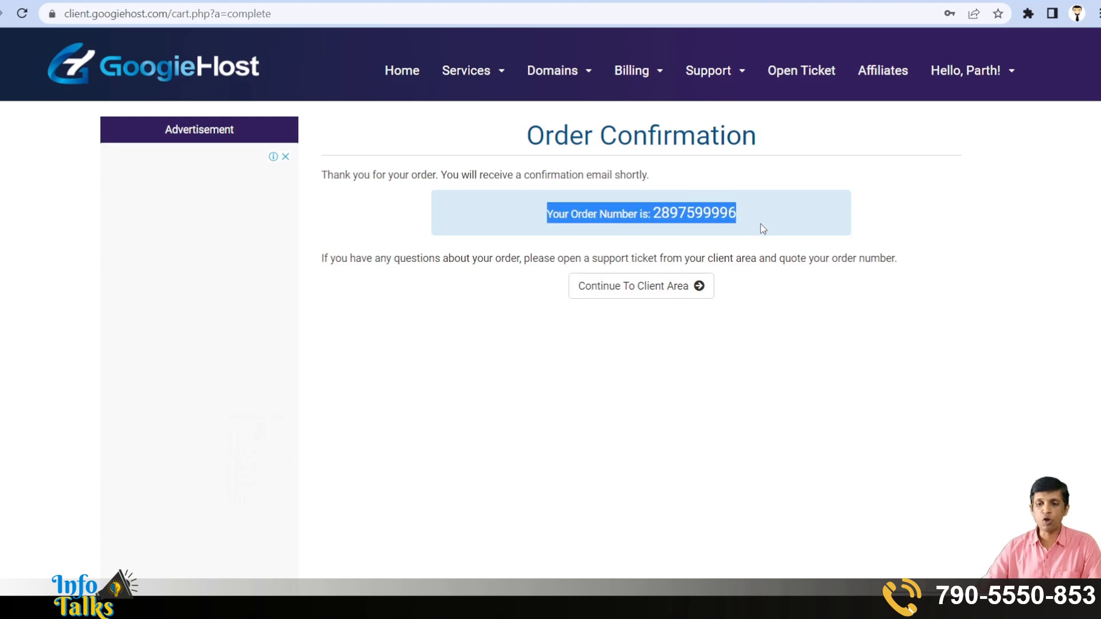
pyautogui.click(762, 225)
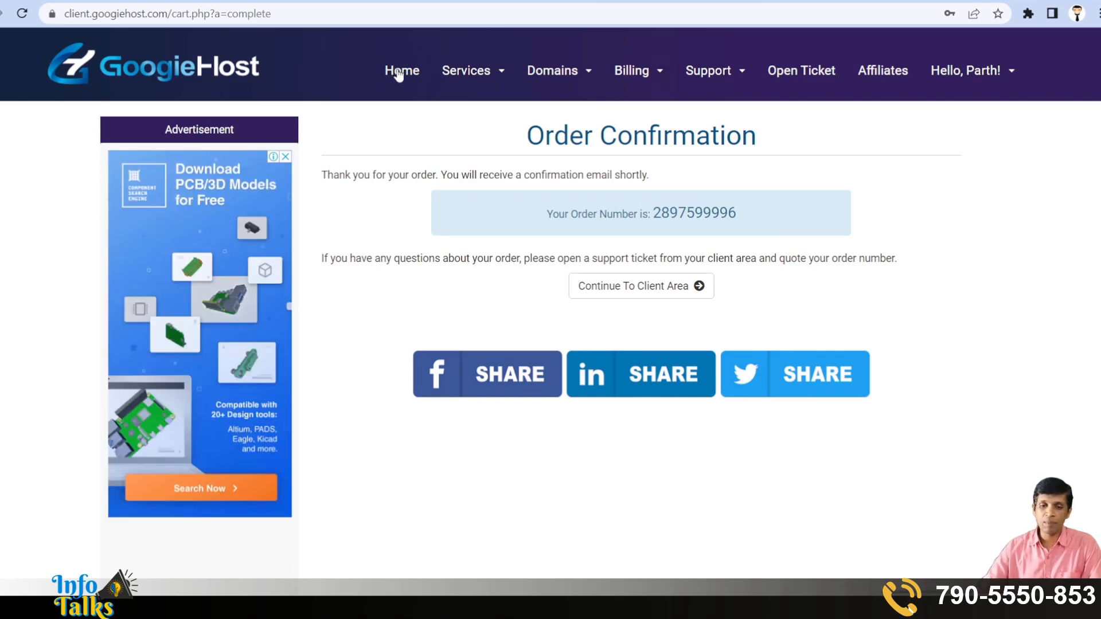
# Open the list of ordered services in the GoogieHost client area and check the status of the Free Hosting for vaishalisolutions.in.
pyautogui.click(399, 73)
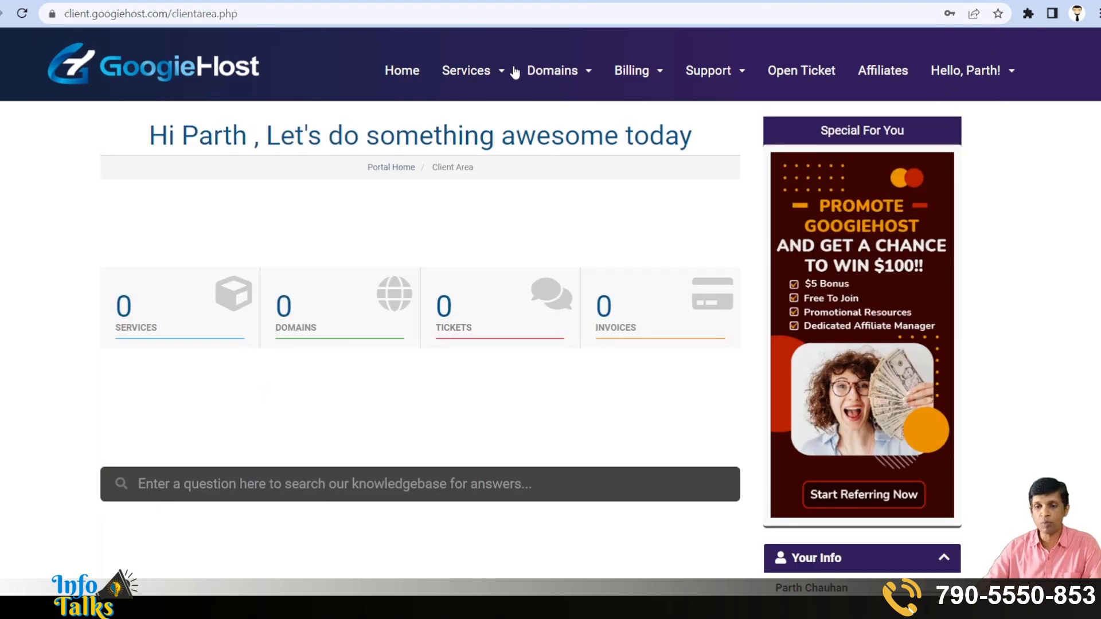
pyautogui.click(483, 71)
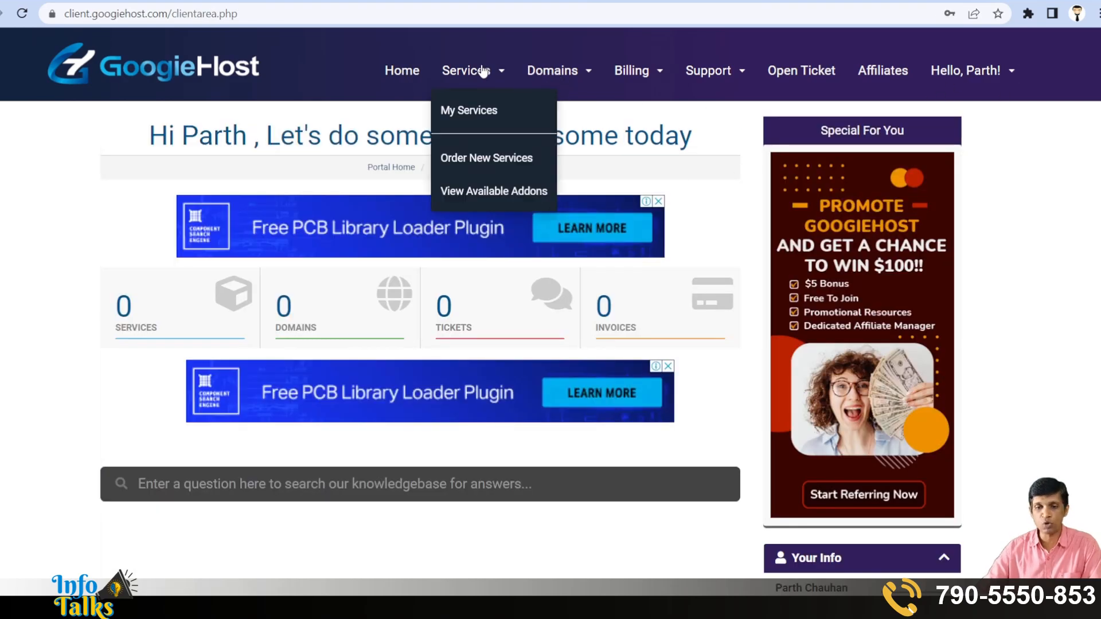
pyautogui.click(473, 117)
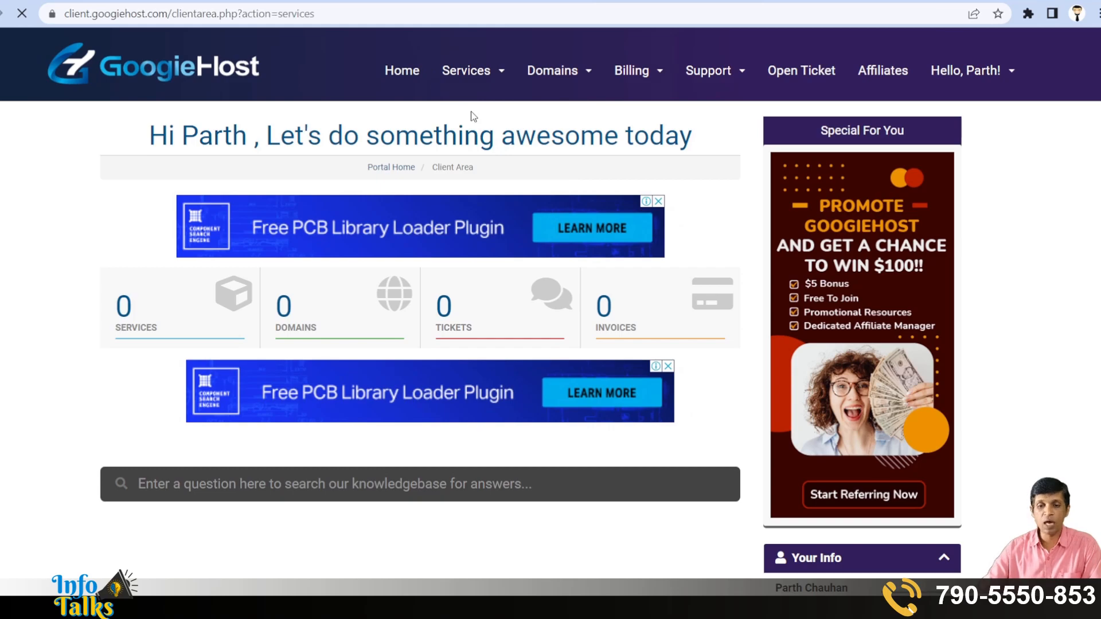
pyautogui.scroll(-1, 223, 338)
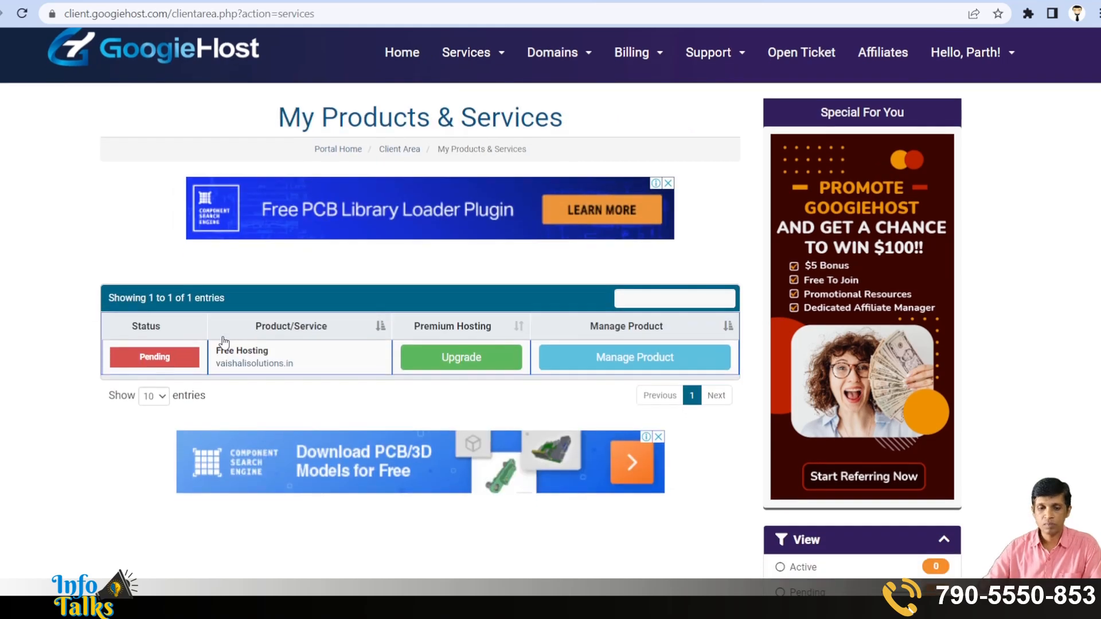
pyautogui.scroll(-1, 223, 342)
pyautogui.moveTo(129, 268); pyautogui.dragTo(173, 268)
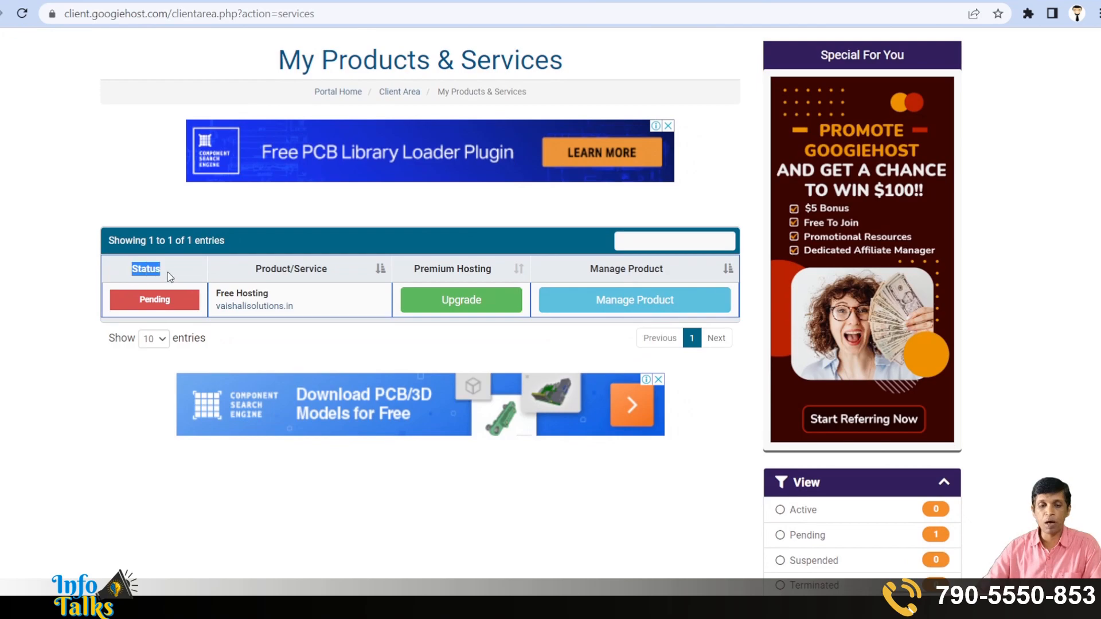
pyautogui.click(239, 214)
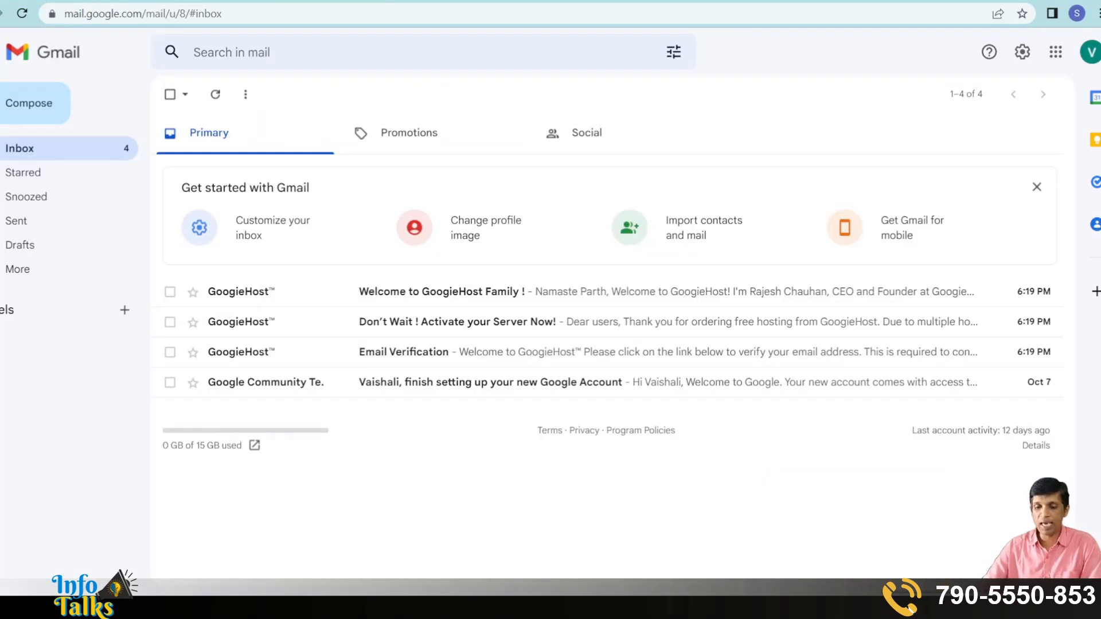
# Switch to Gmail, read the "Welcome to GoogieHost Family !" email through, and return to the inbox.
pyautogui.click(442, 297)
pyautogui.scroll(-8, 462, 364)
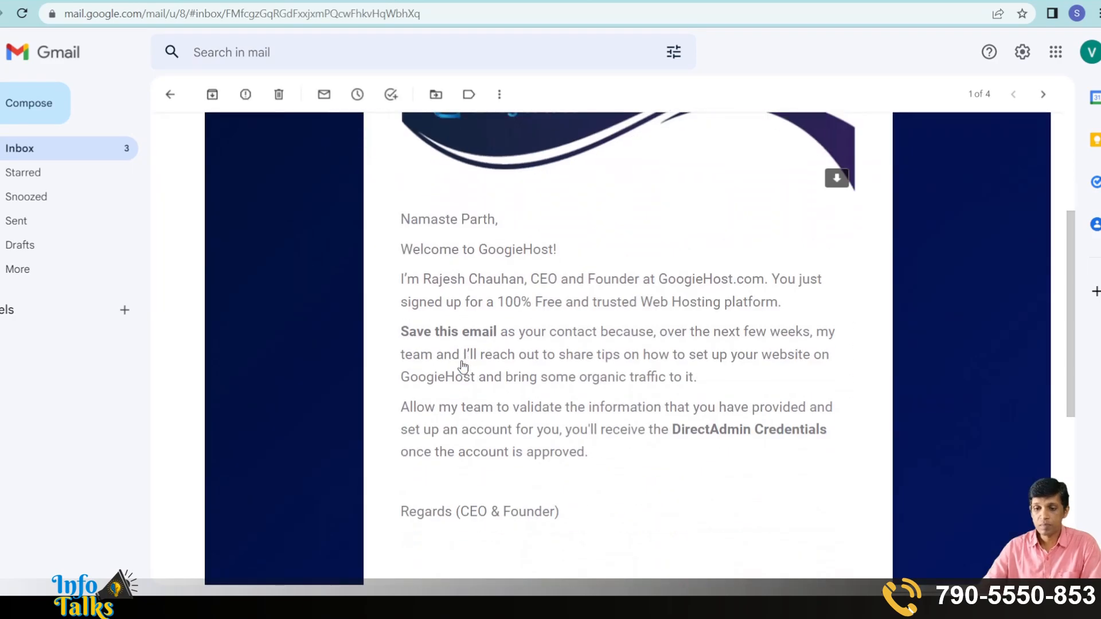
pyautogui.scroll(2, 463, 360)
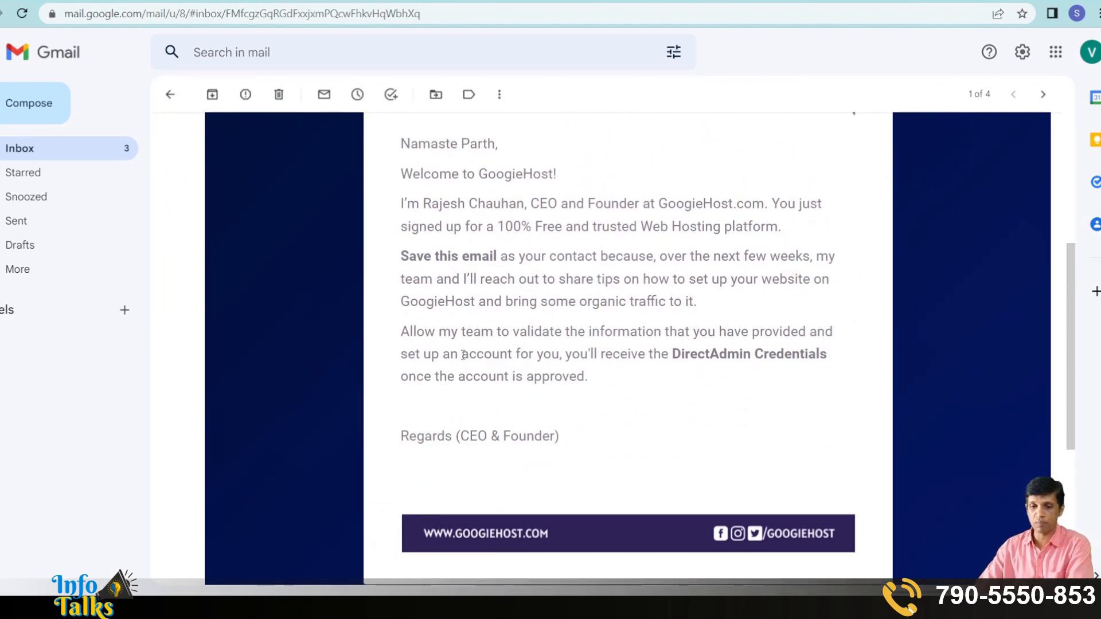
pyautogui.click(170, 94)
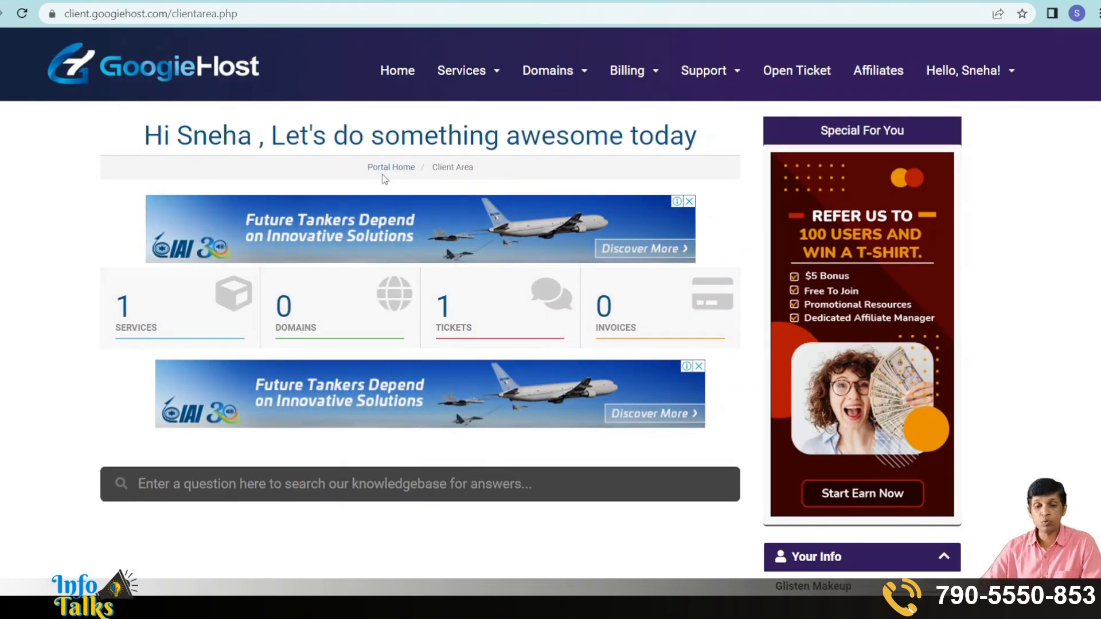
# In the other GoogieHost account's client area, open the services list and check the hosting status of glistenmakeup.com.
pyautogui.click(465, 78)
pyautogui.click(467, 108)
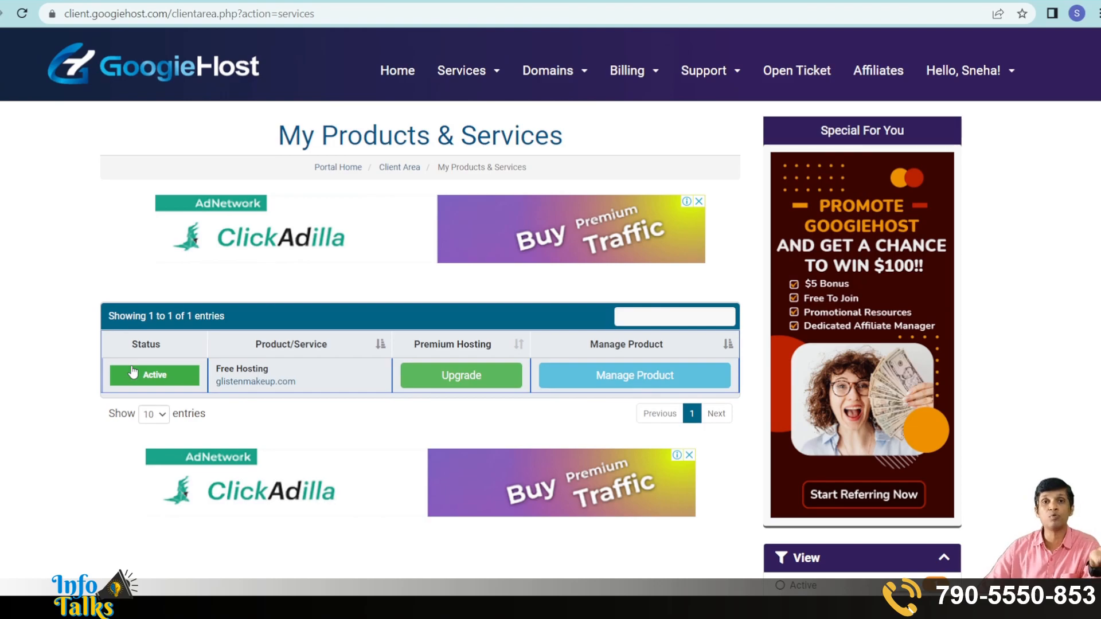
# Switch back to Gmail, open GoogieHost's "Email Verification" message and verify the email address through its verification URL.
pyautogui.click(330, 1)
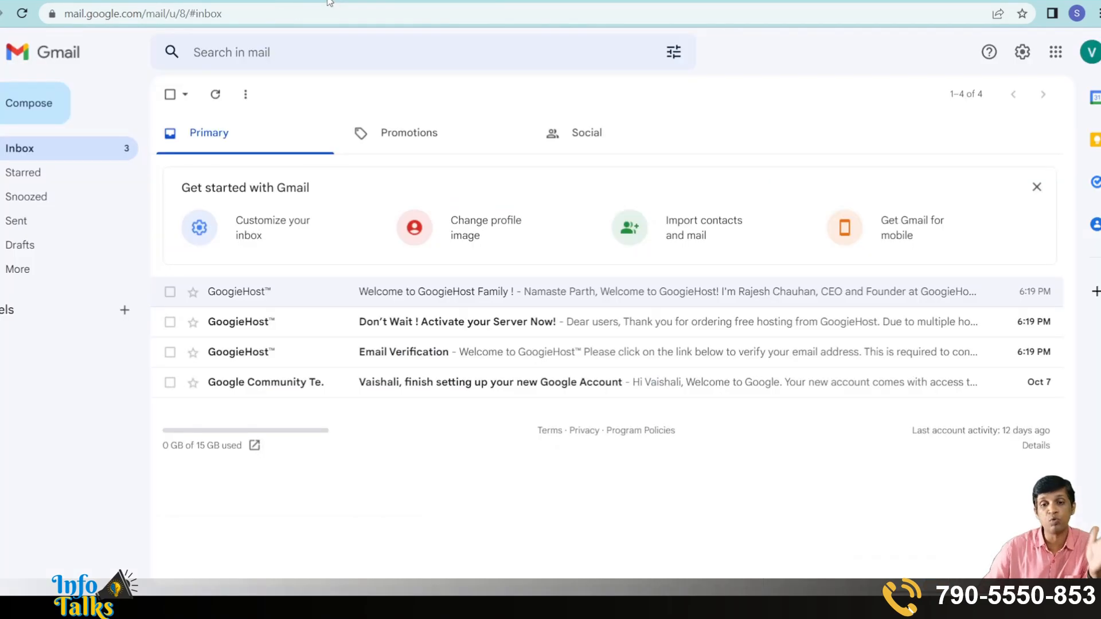
pyautogui.click(439, 363)
pyautogui.scroll(-4, 536, 401)
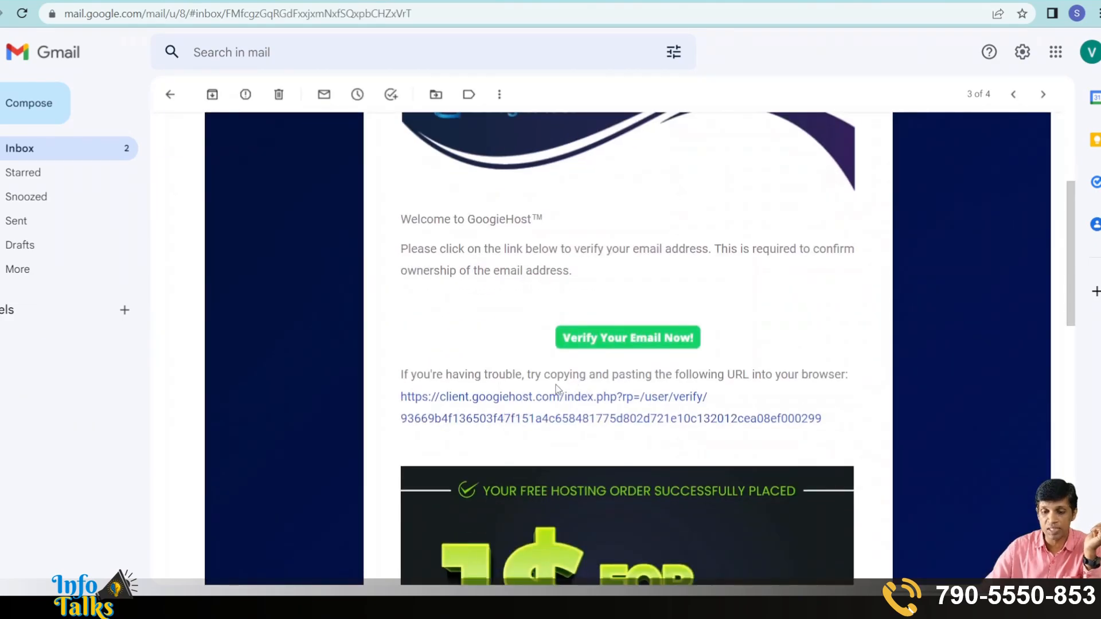
pyautogui.click(546, 400)
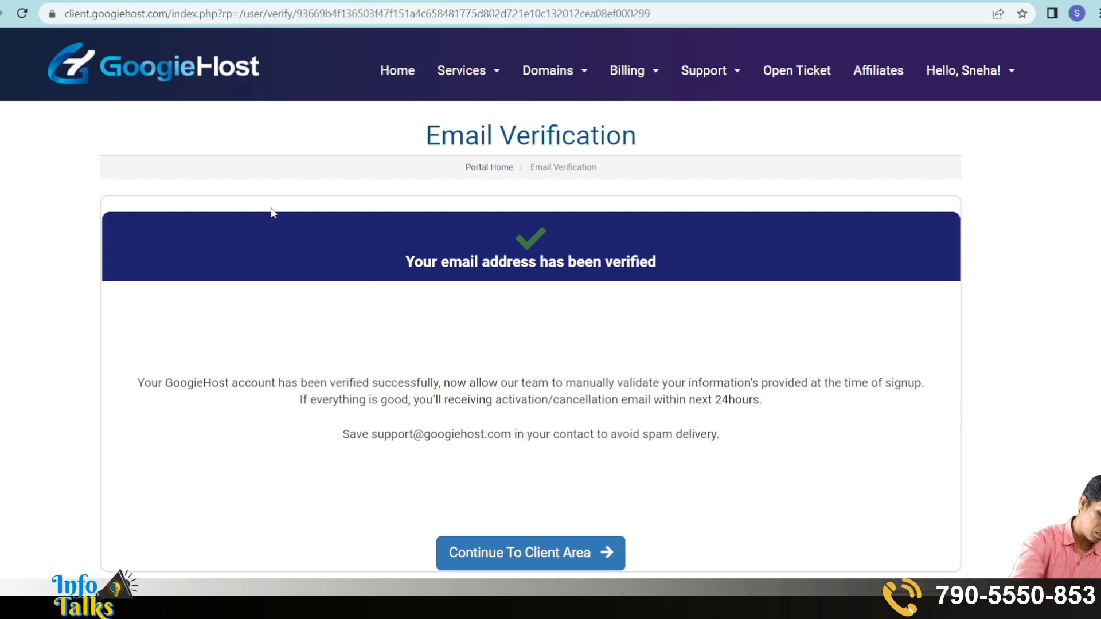
# Return to the verification email in Gmail and highlight its subject line.
pyautogui.click(413, 2)
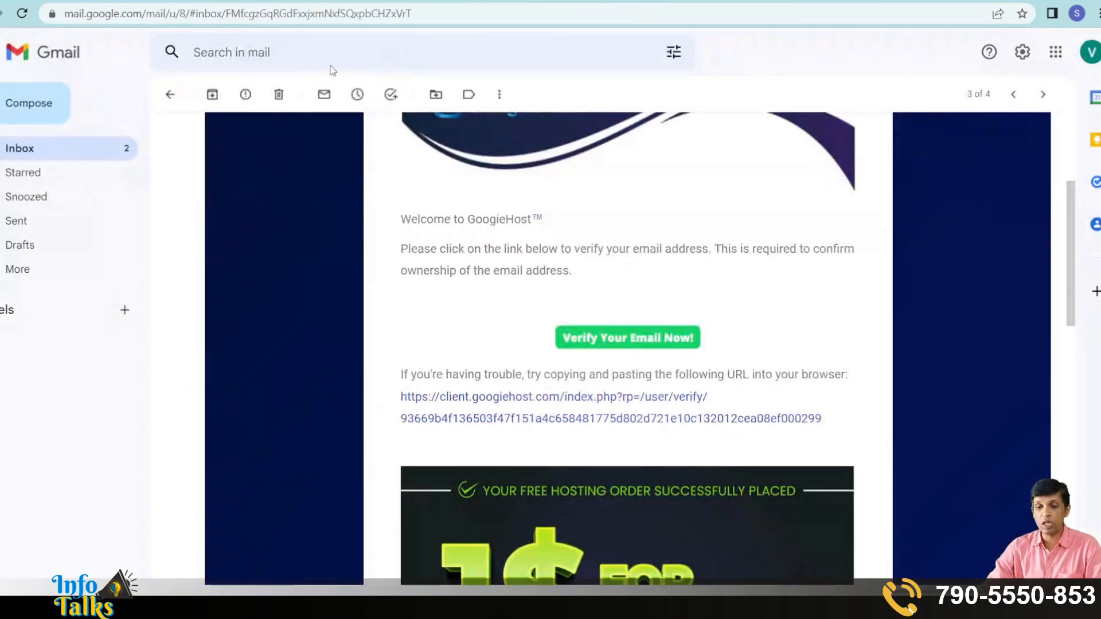
pyautogui.scroll(3, 652, 403)
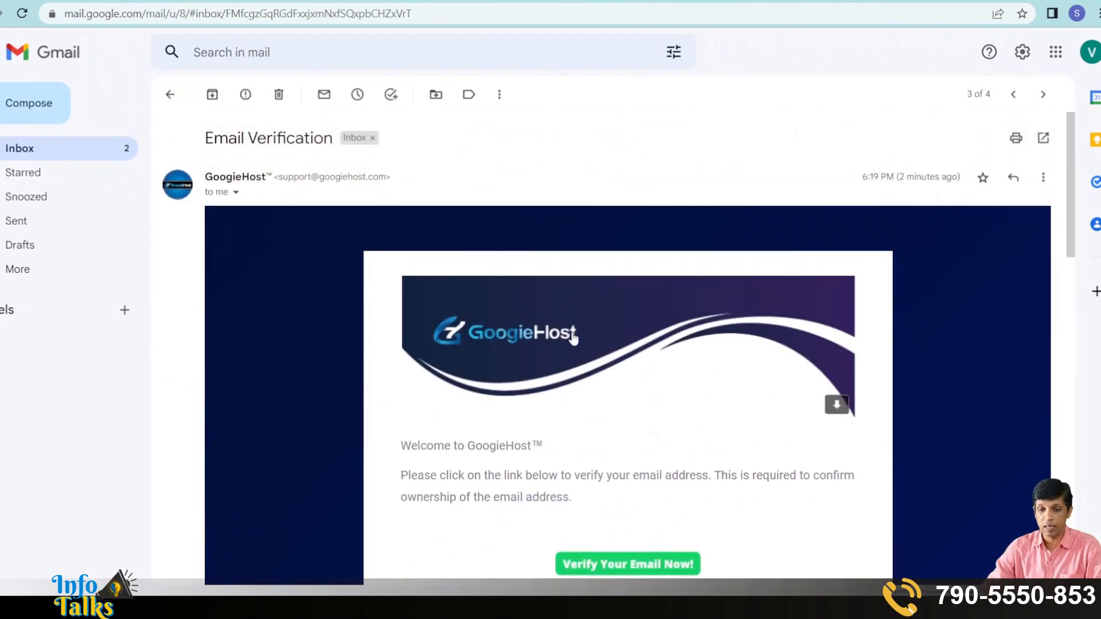
pyautogui.moveTo(205, 139); pyautogui.dragTo(326, 148)
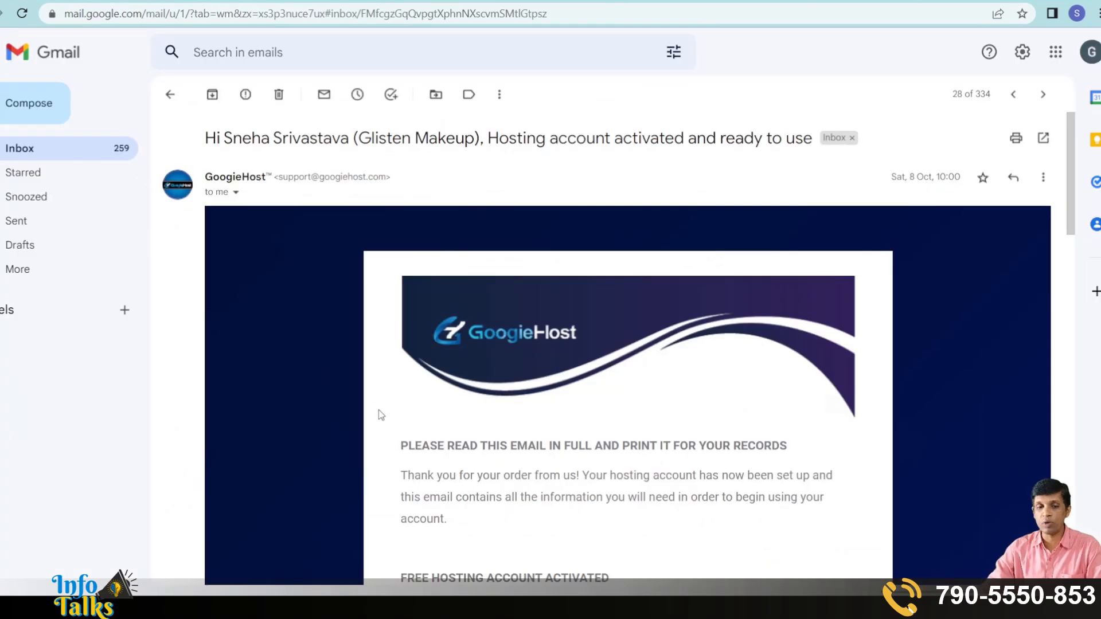
# Examine the hosting activation email for glistenmakeup.com, covering the nameservers, FTP login, email settings and domain setup, and highlight the four nameservers.
pyautogui.scroll(-4, 377, 408)
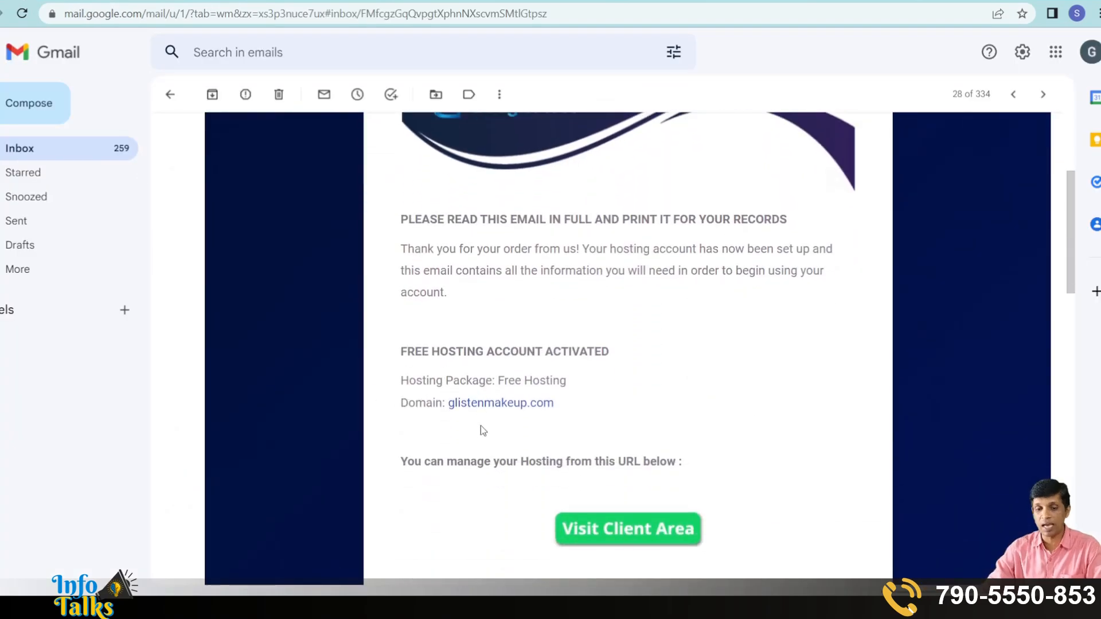
pyautogui.scroll(-5, 481, 427)
pyautogui.moveTo(395, 375); pyautogui.dragTo(661, 459)
pyautogui.scroll(-4, 660, 455)
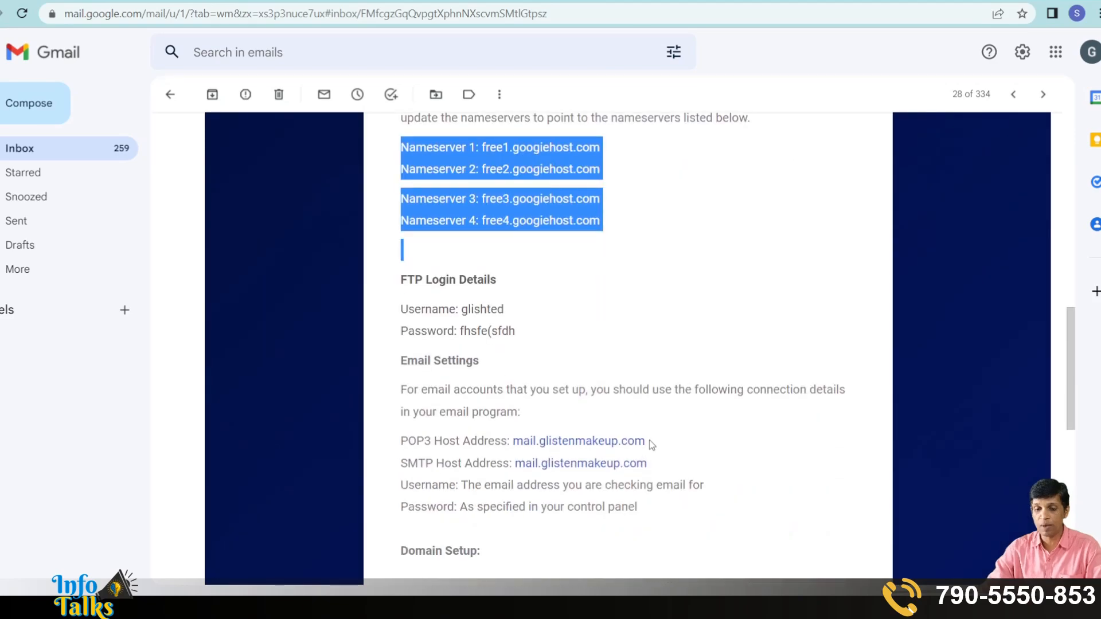
pyautogui.scroll(-1, 428, 313)
pyautogui.scroll(-5, 430, 344)
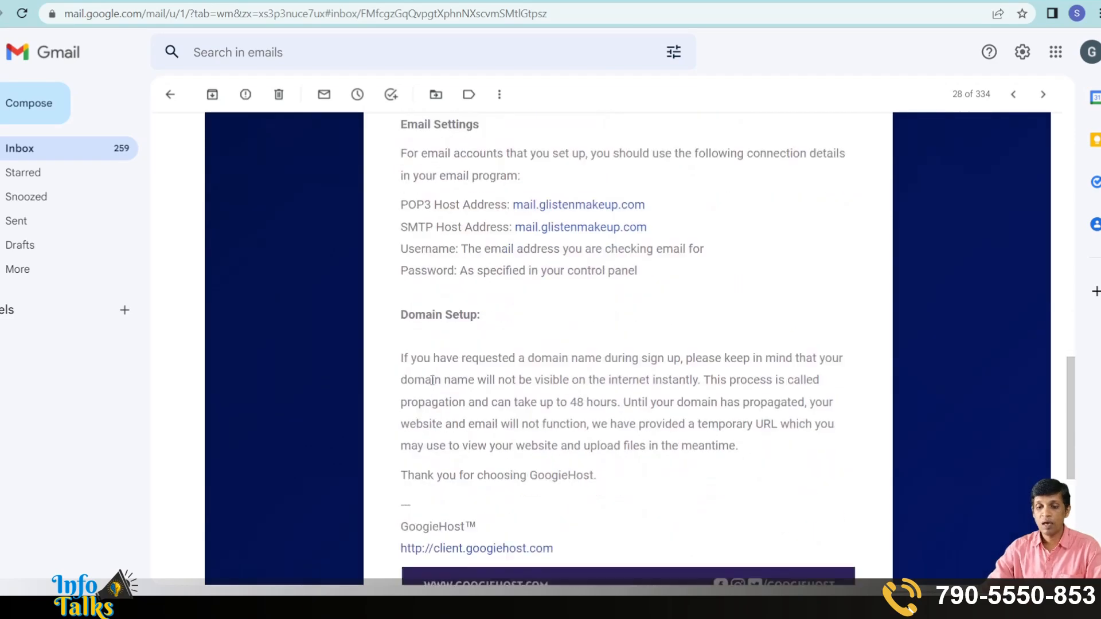
pyautogui.scroll(5, 435, 383)
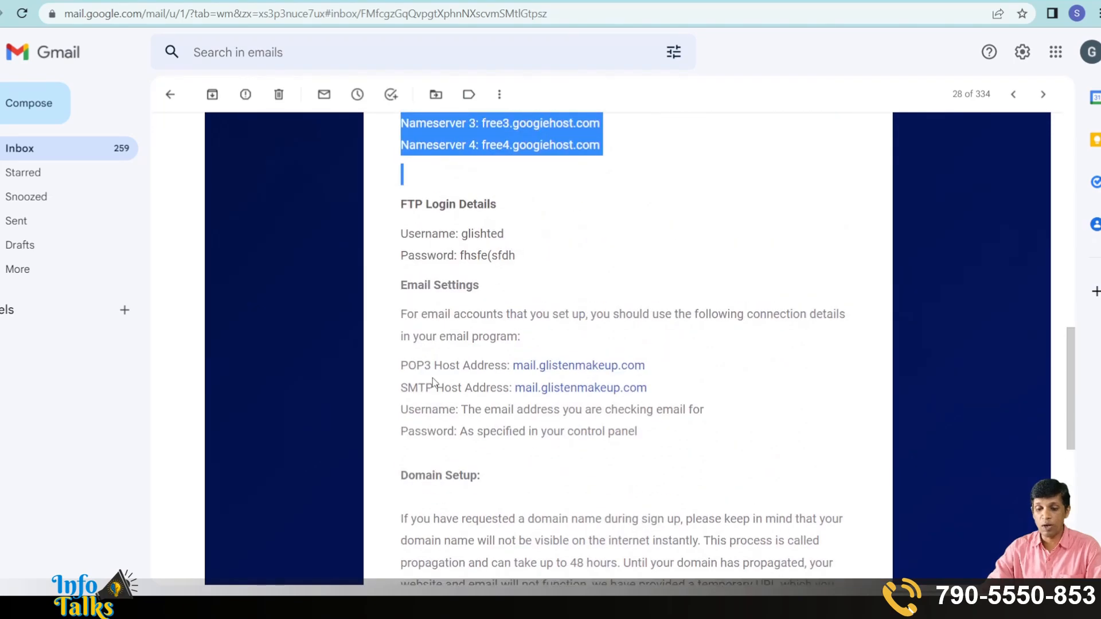
pyautogui.scroll(4, 432, 383)
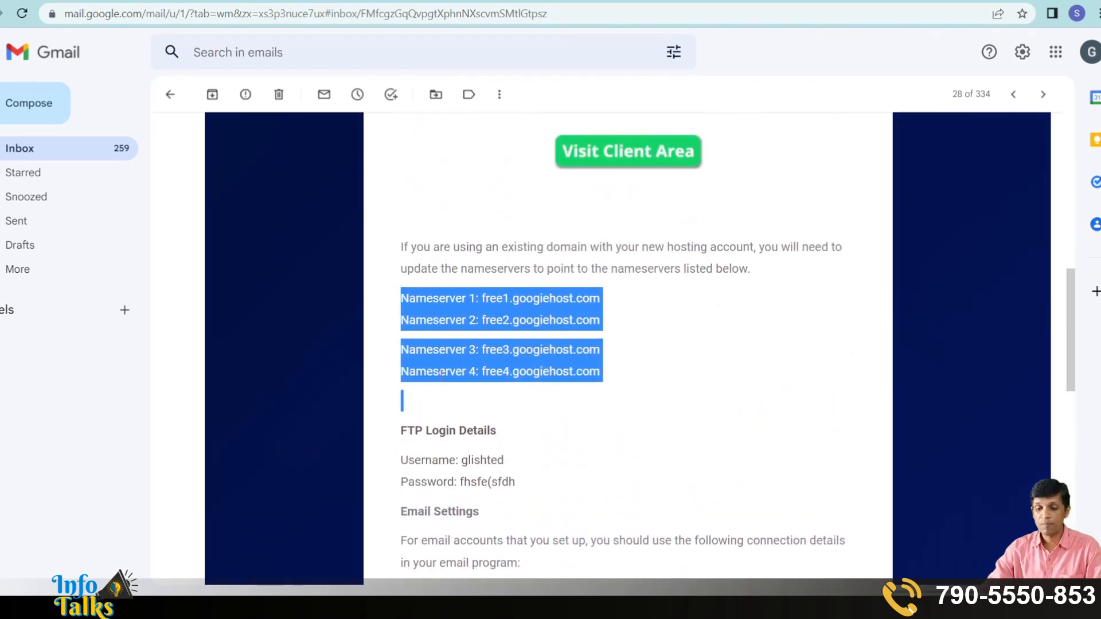
pyautogui.click(445, 374)
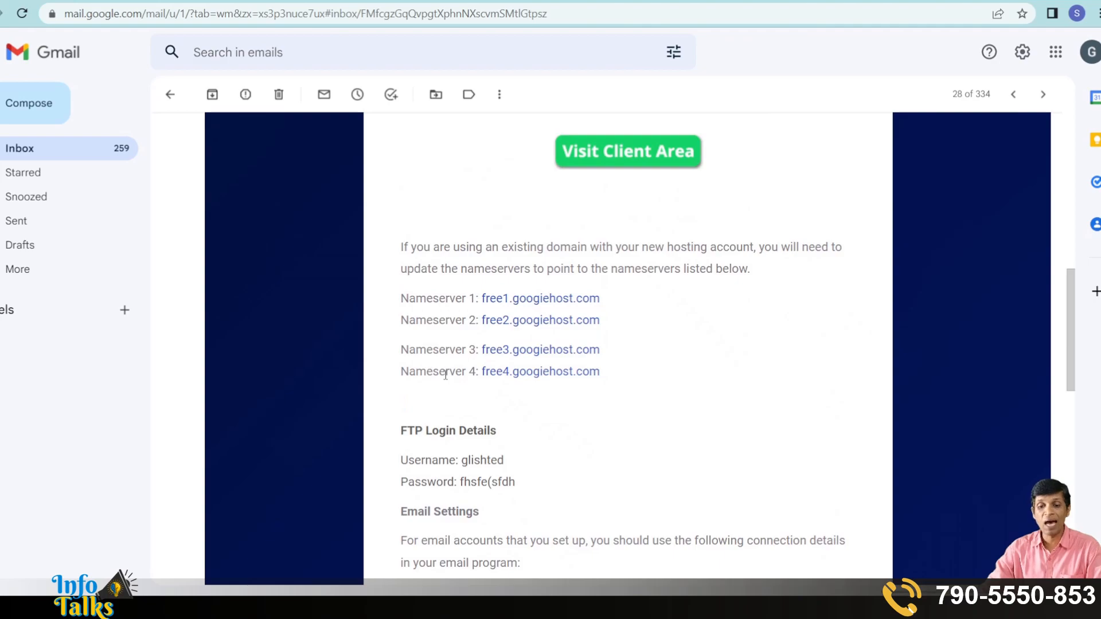
pyautogui.moveTo(400, 298); pyautogui.dragTo(615, 370)
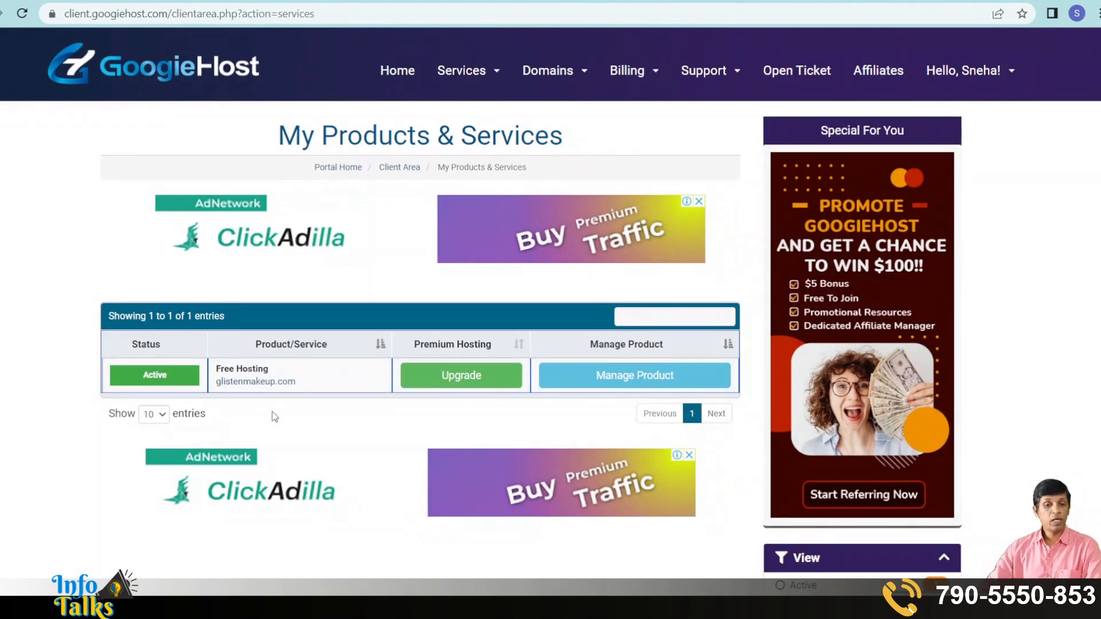
# Highlight glistenmakeup.com in the GoogieHost services list, and open that domain's name server management in the ResellerClub panel.
pyautogui.moveTo(304, 383); pyautogui.dragTo(218, 391)
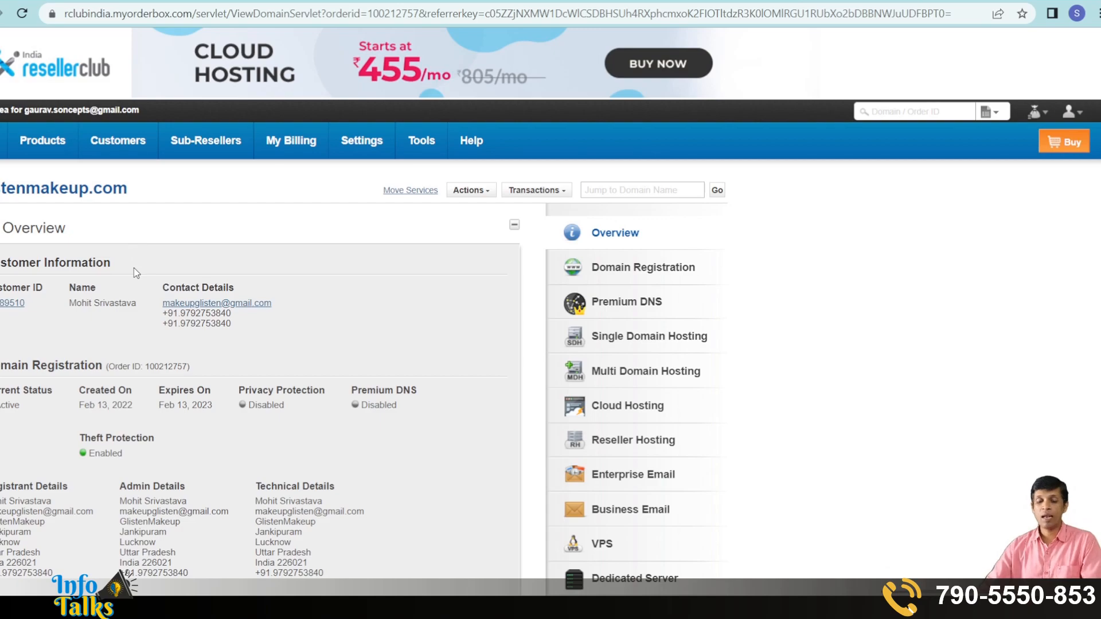
pyautogui.scroll(-8, 135, 273)
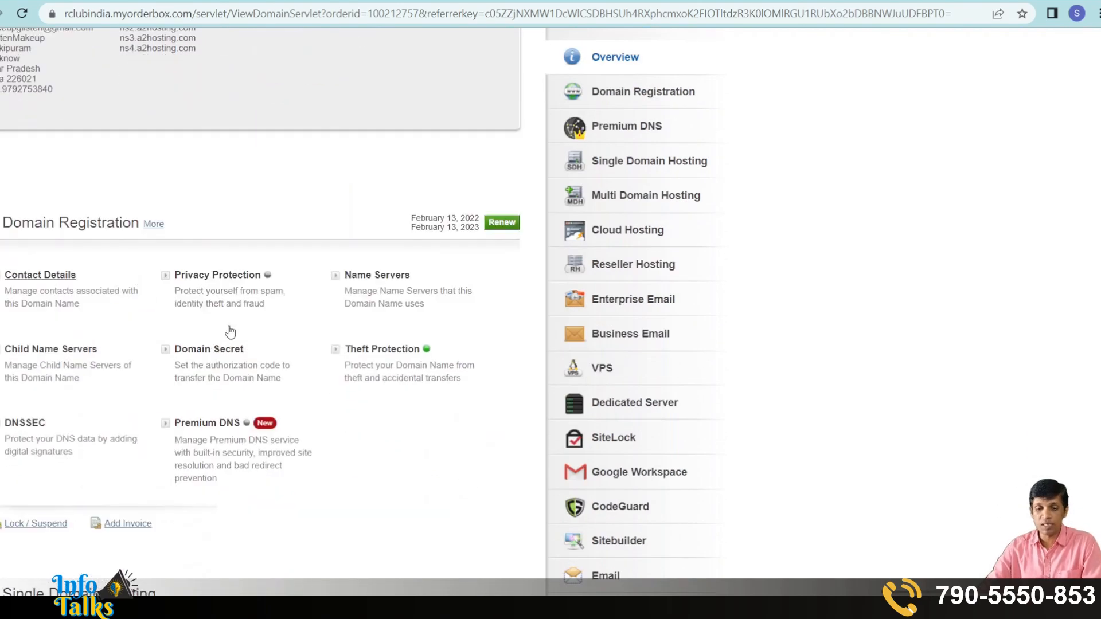
pyautogui.click(373, 277)
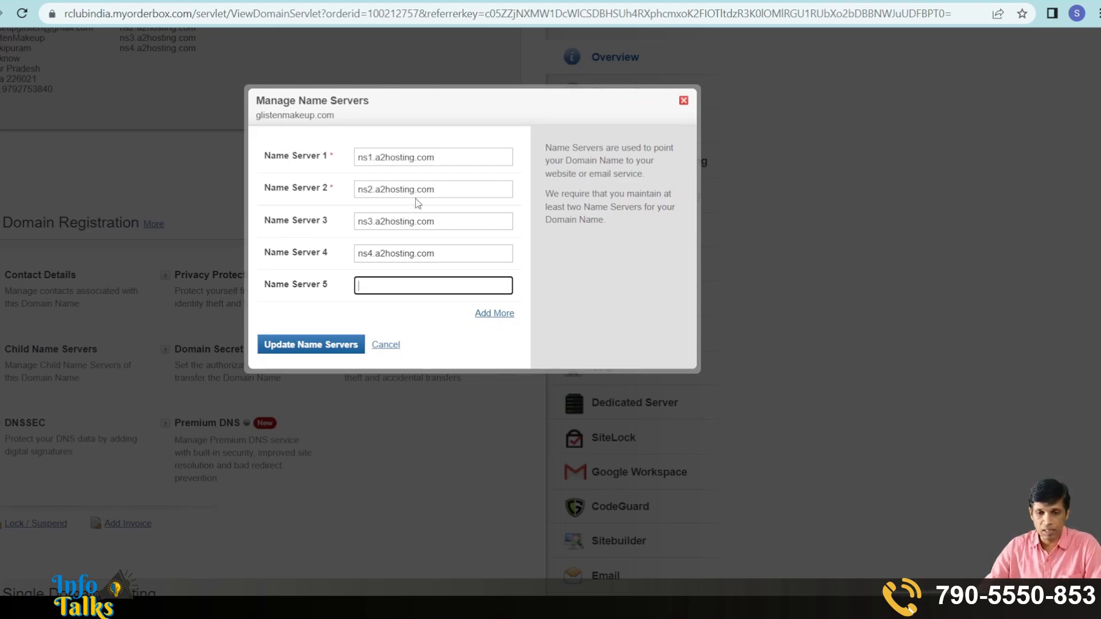
# Replace Name Server 1 of glistenmakeup.com with free1.googiehost.com, copied from the hosting activation email in Gmail.
pyautogui.tripleClick(424, 161)
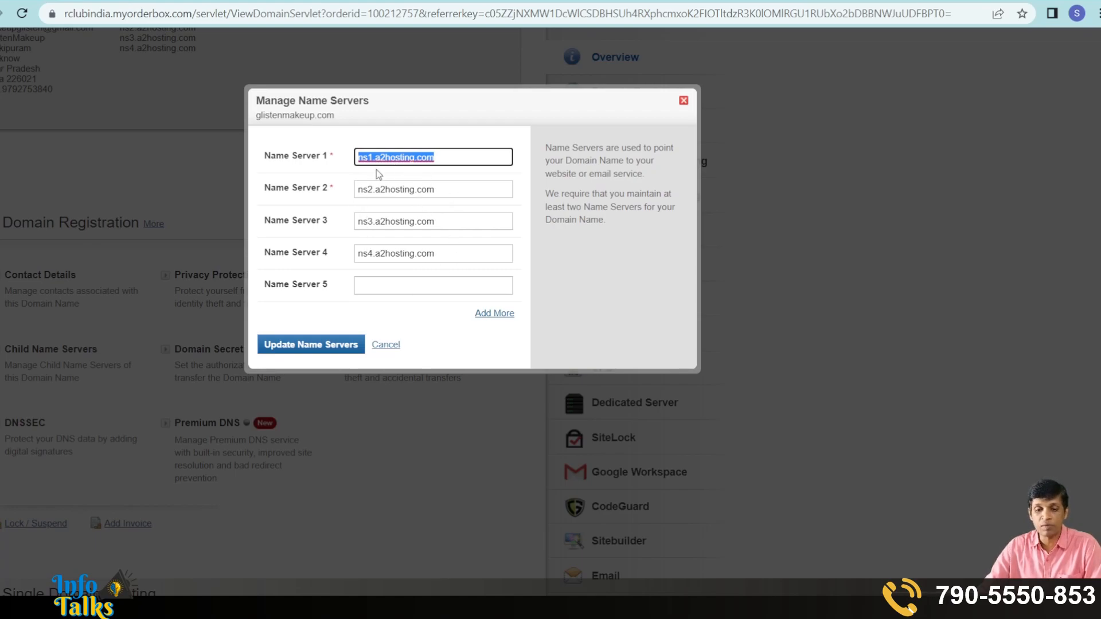
pyautogui.click(66, 1)
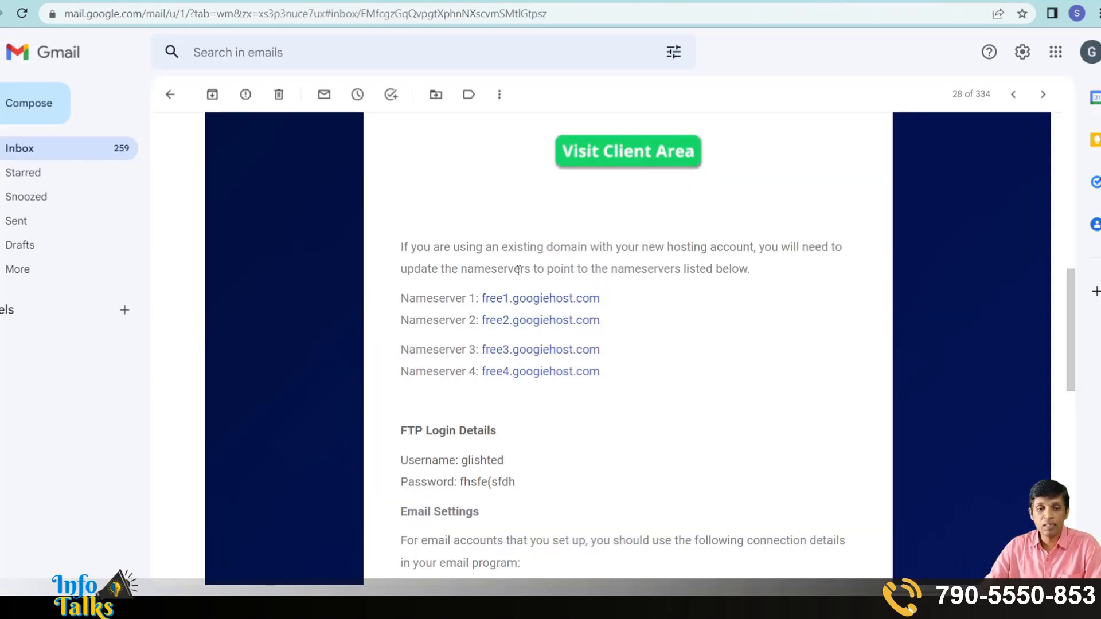
pyautogui.moveTo(610, 303); pyautogui.dragTo(487, 298)
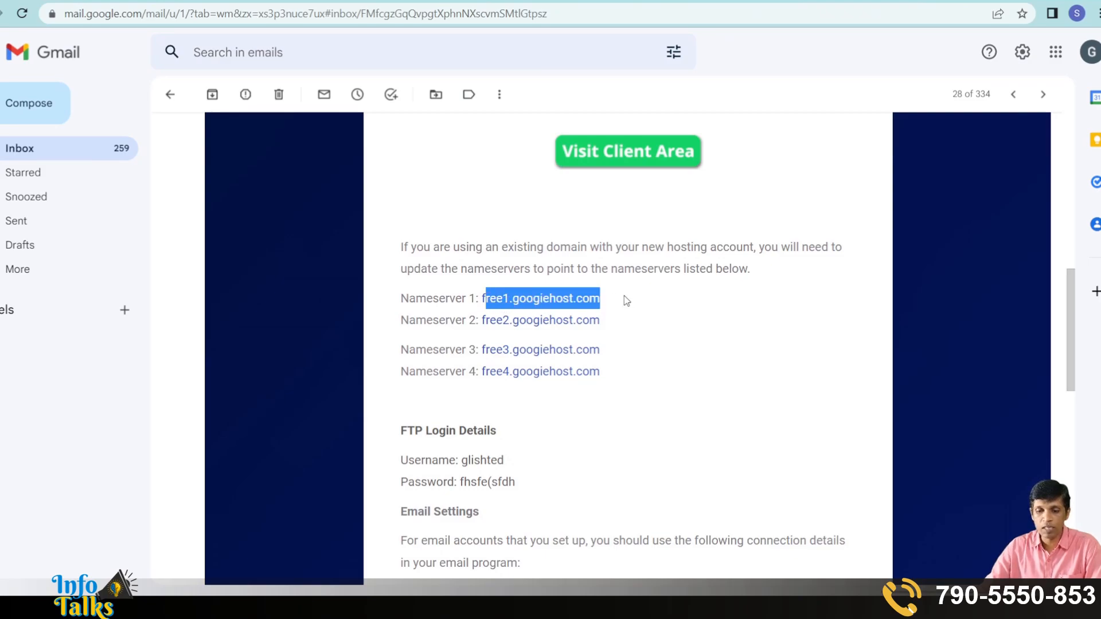
pyautogui.moveTo(638, 305); pyautogui.dragTo(482, 299)
pyautogui.hotkey('ctrl', 'c')
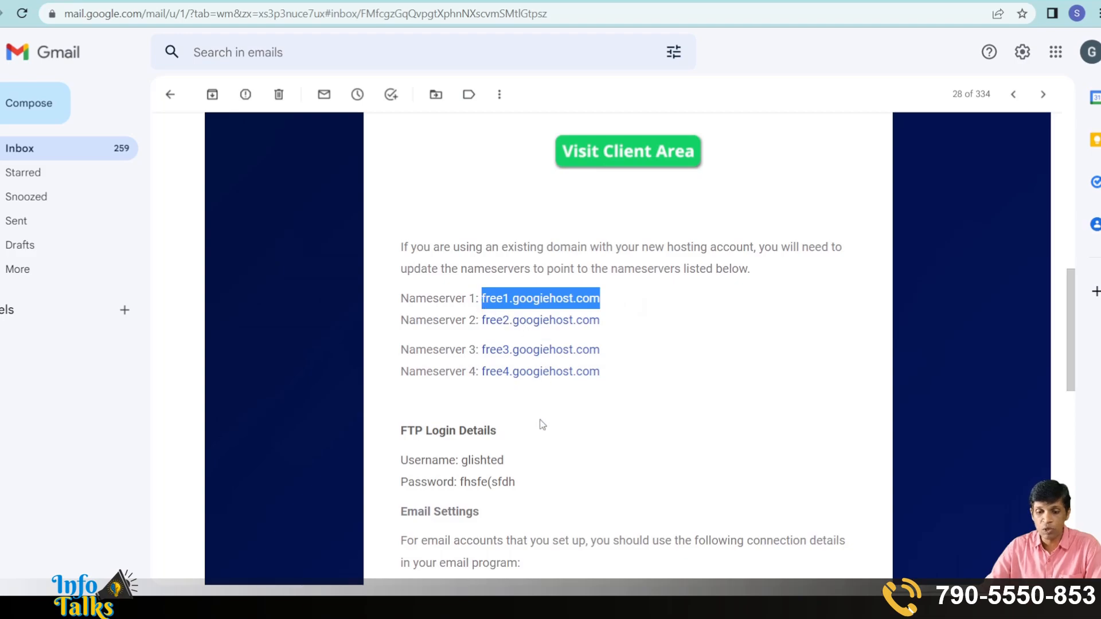
pyautogui.click(786, 2)
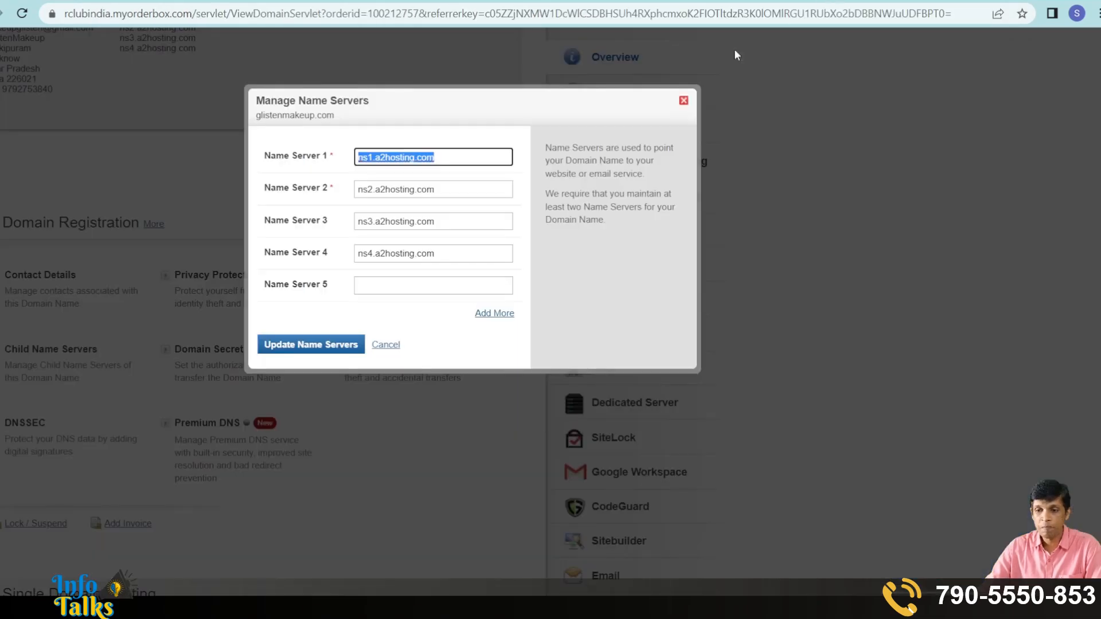
pyautogui.hotkey('ctrl', 'v')
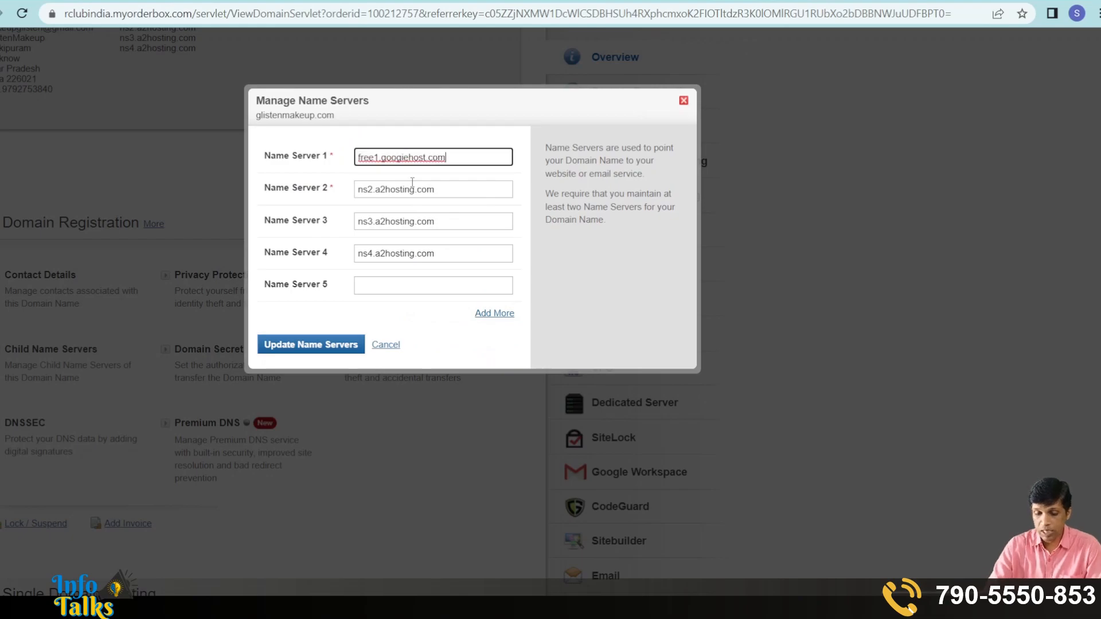
# Set Name Servers 2 to 4 to free2.googiehost.com, free3.googiehost.com and free4.googiehost.com, update the name servers and close the dialog.
pyautogui.tripleClick(413, 189)
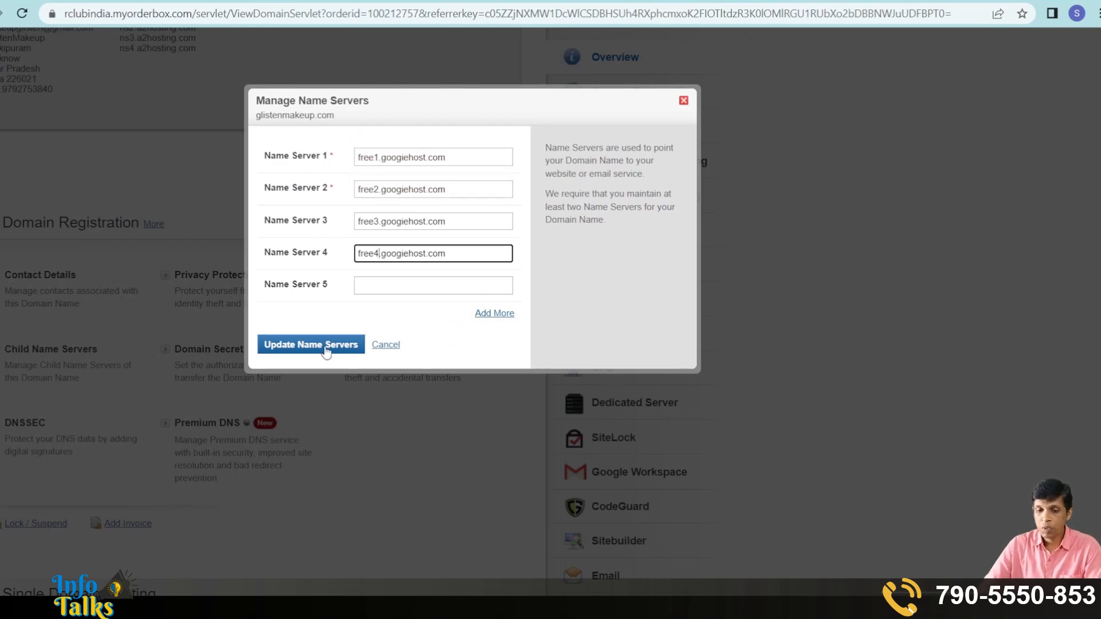
pyautogui.click(326, 345)
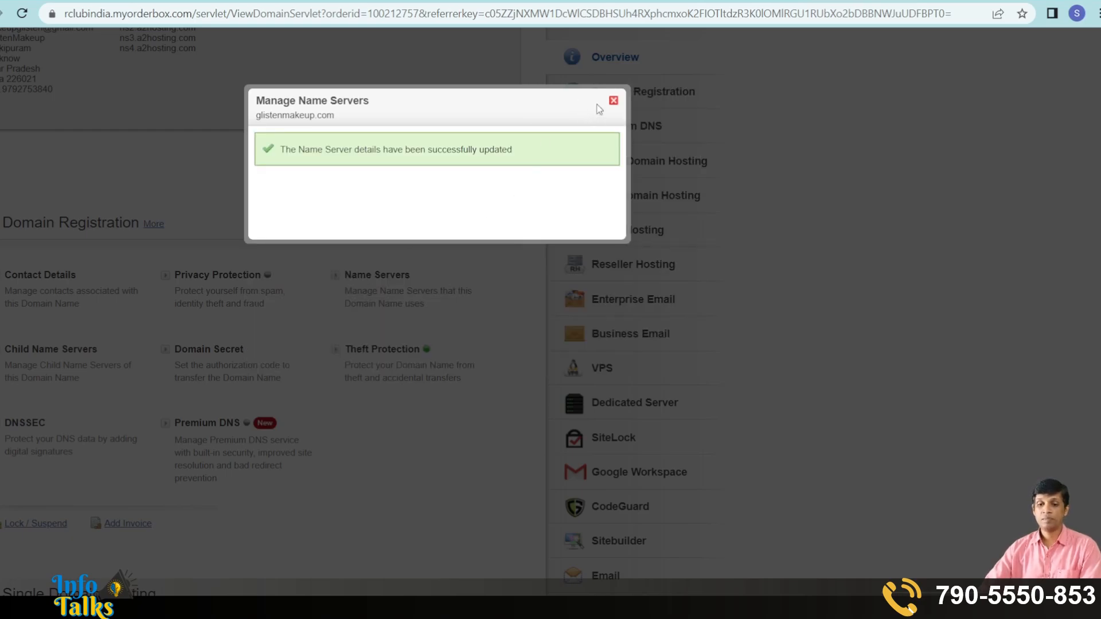
pyautogui.click(614, 102)
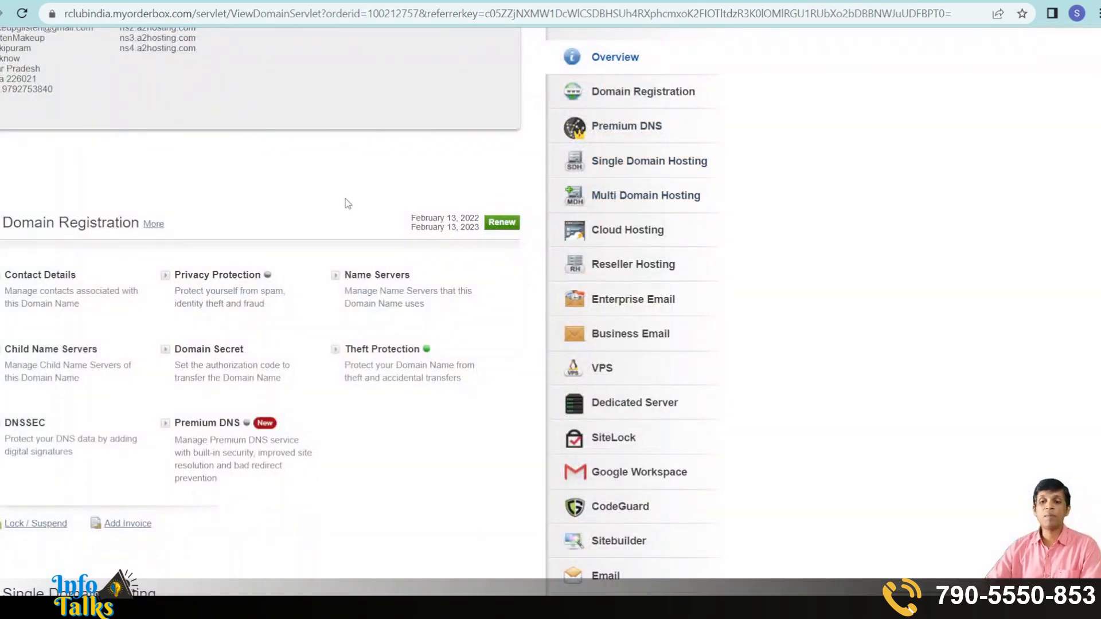
# Reload the domain's overview page in the ResellerClub panel and check its name servers and registration details.
pyautogui.click(17, 16)
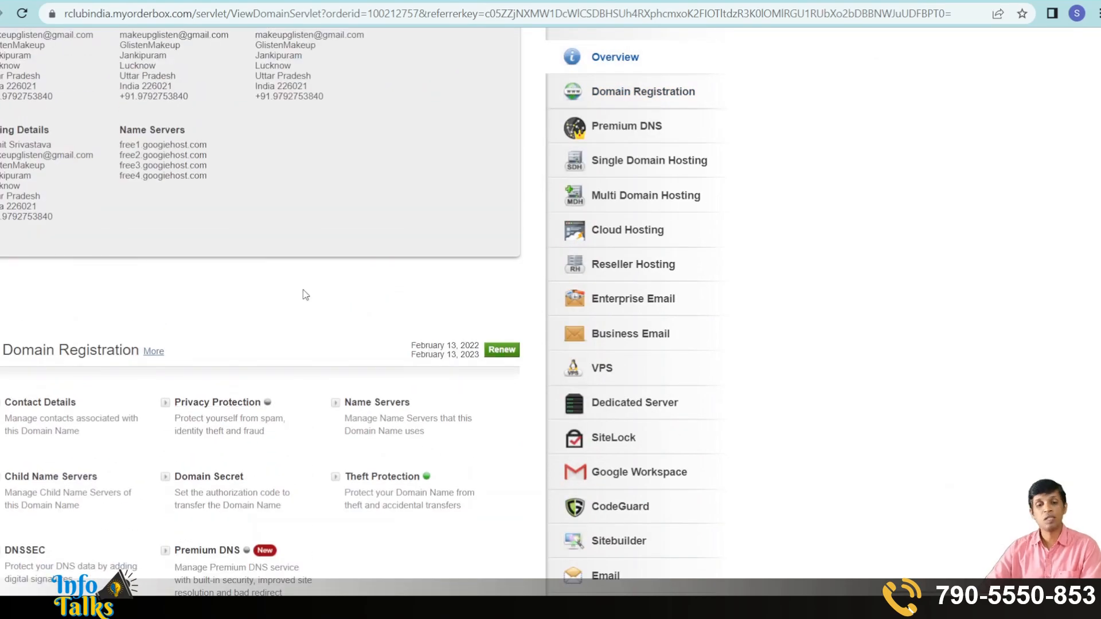
pyautogui.scroll(4, 305, 295)
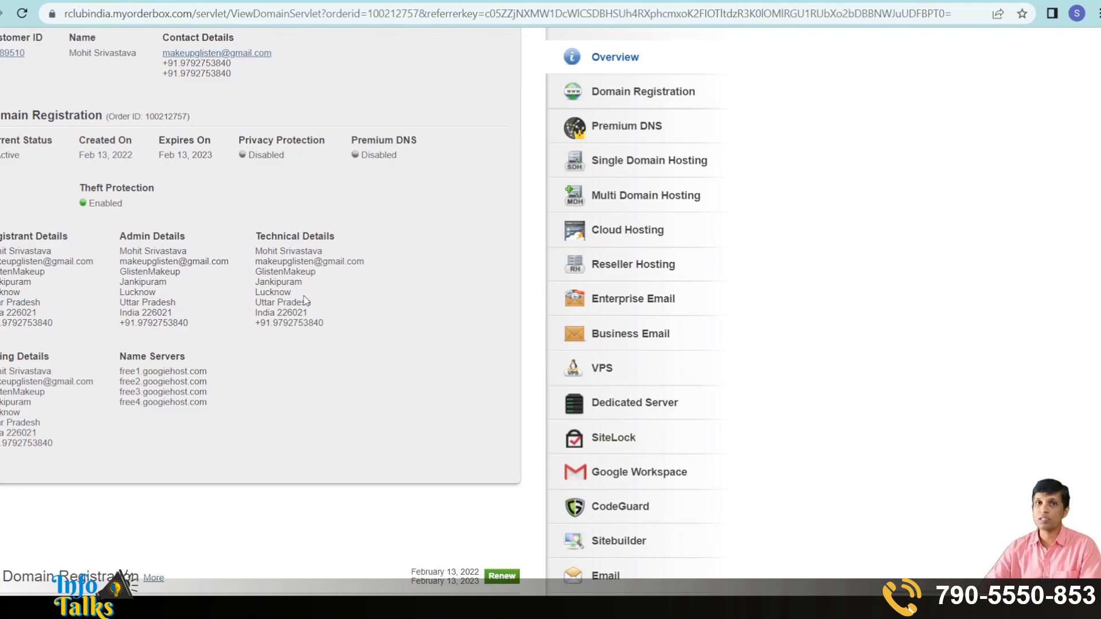
pyautogui.scroll(4, 306, 301)
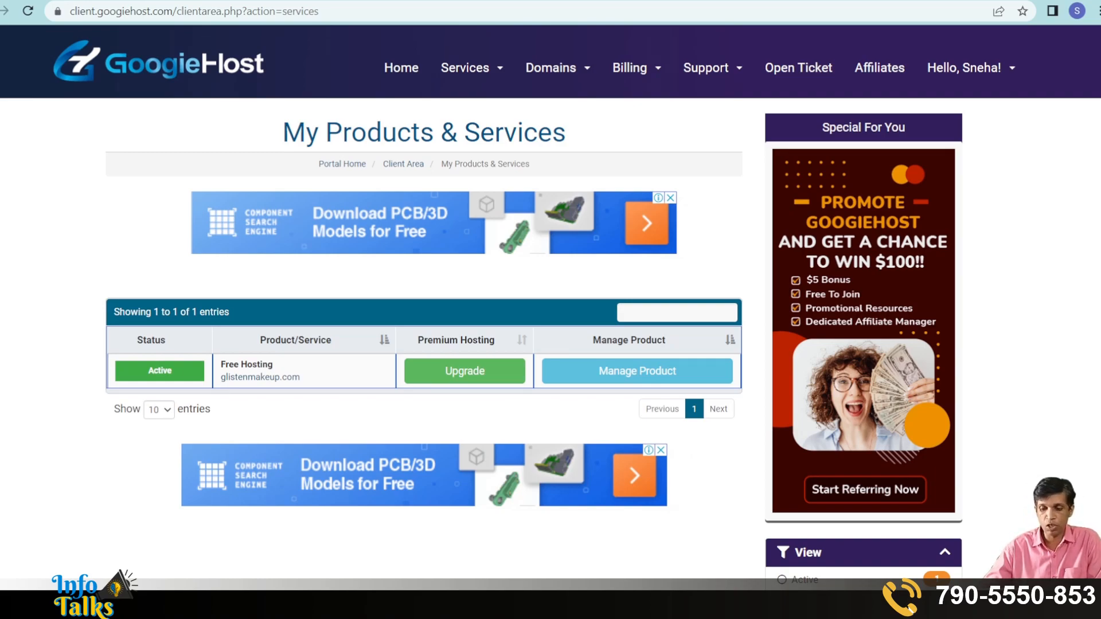
# Highlight glistenmakeup.com in the GoogieHost services list and open its hosting management page.
pyautogui.moveTo(301, 378); pyautogui.dragTo(215, 394)
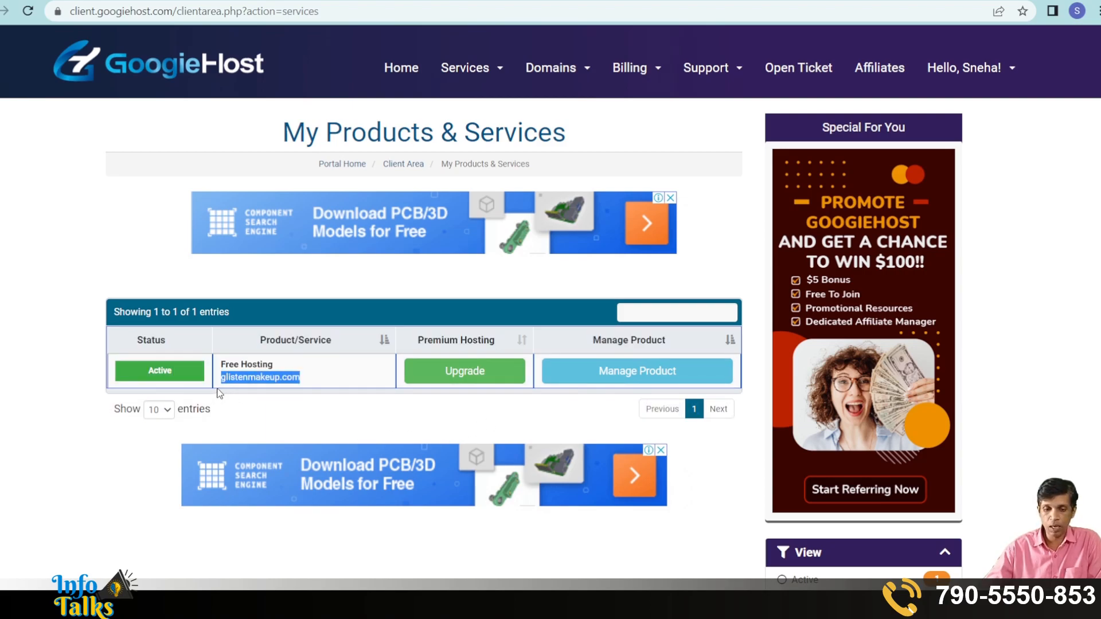
pyautogui.click(238, 379)
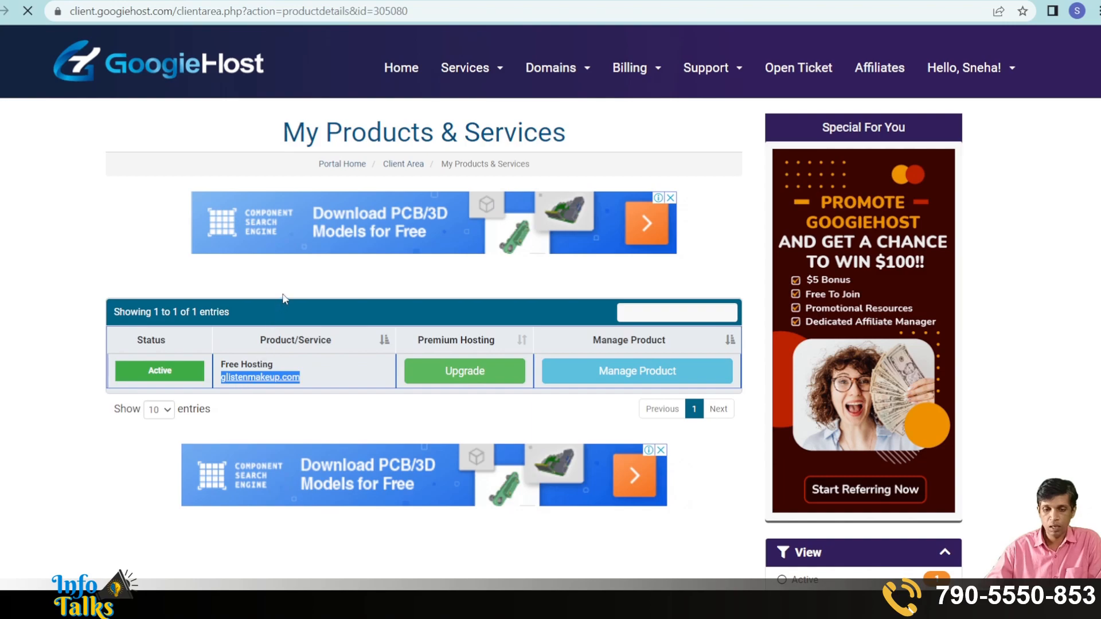
pyautogui.hotkey('ctrl', 't')
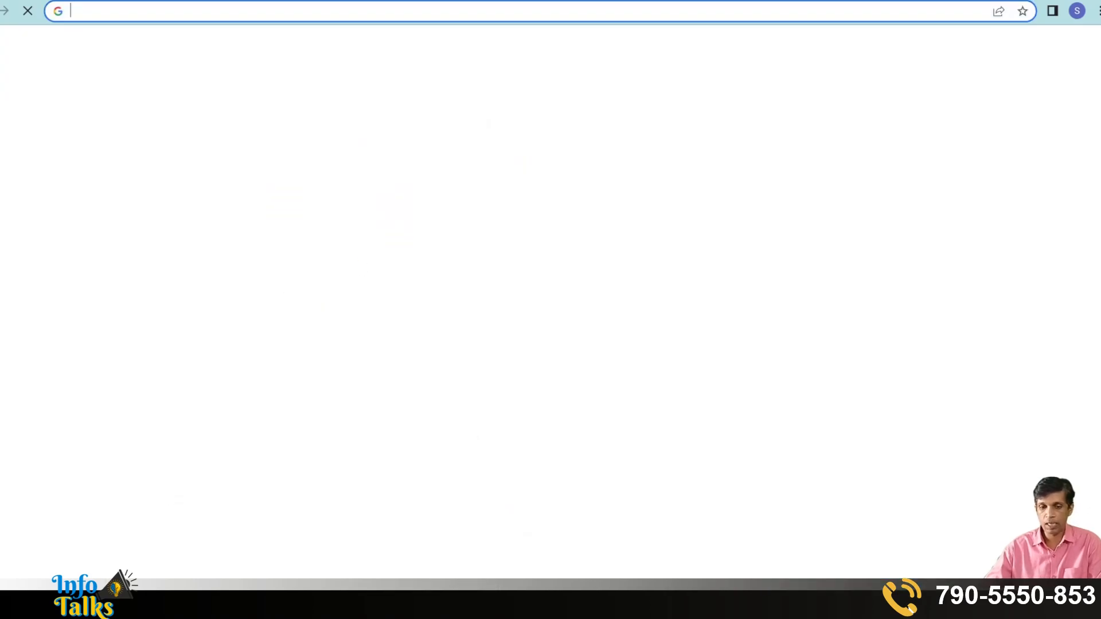
pyautogui.write('https://amzn.to/3DA58Fa')
pyautogui.press('Return')
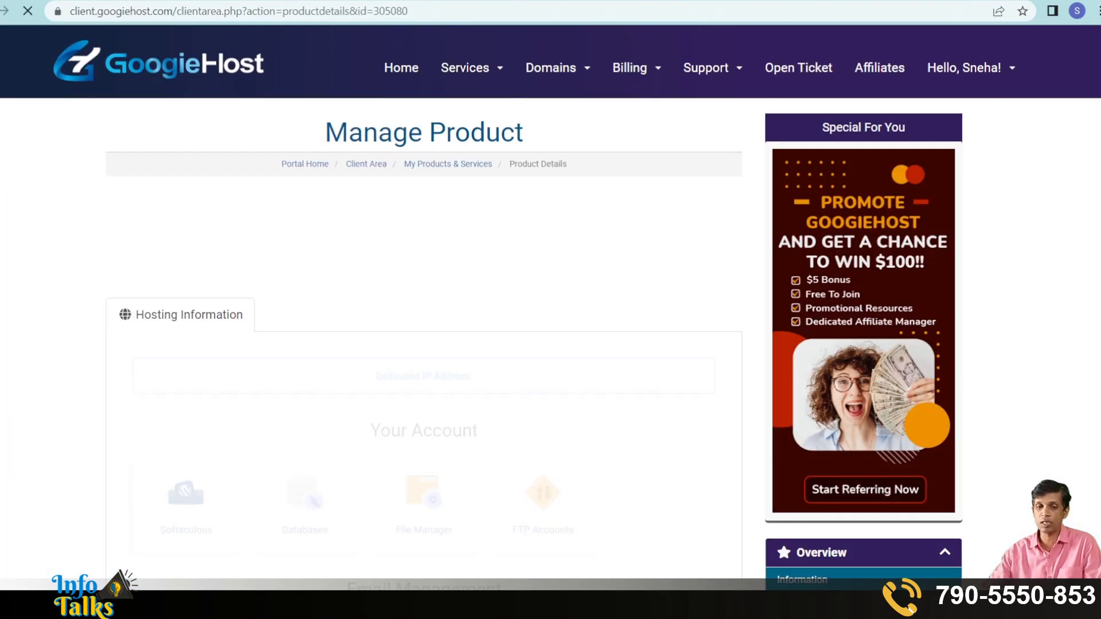
# Open the Softaculous app installer for glistenmakeup.com and display its installed applications.
pyautogui.scroll(-3, 304, 445)
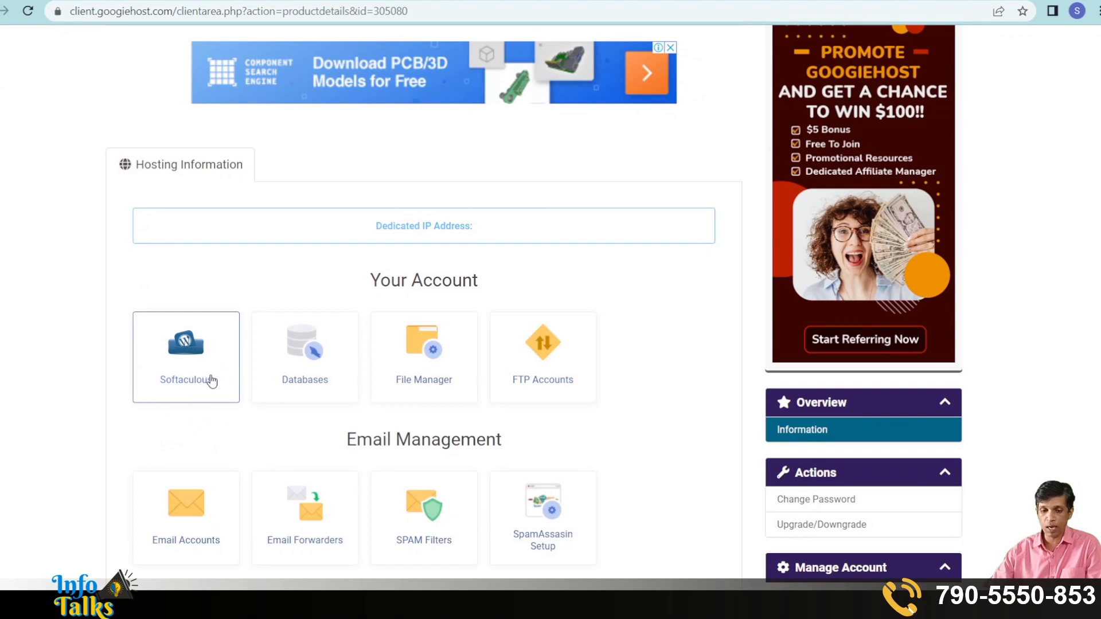
pyautogui.click(211, 375)
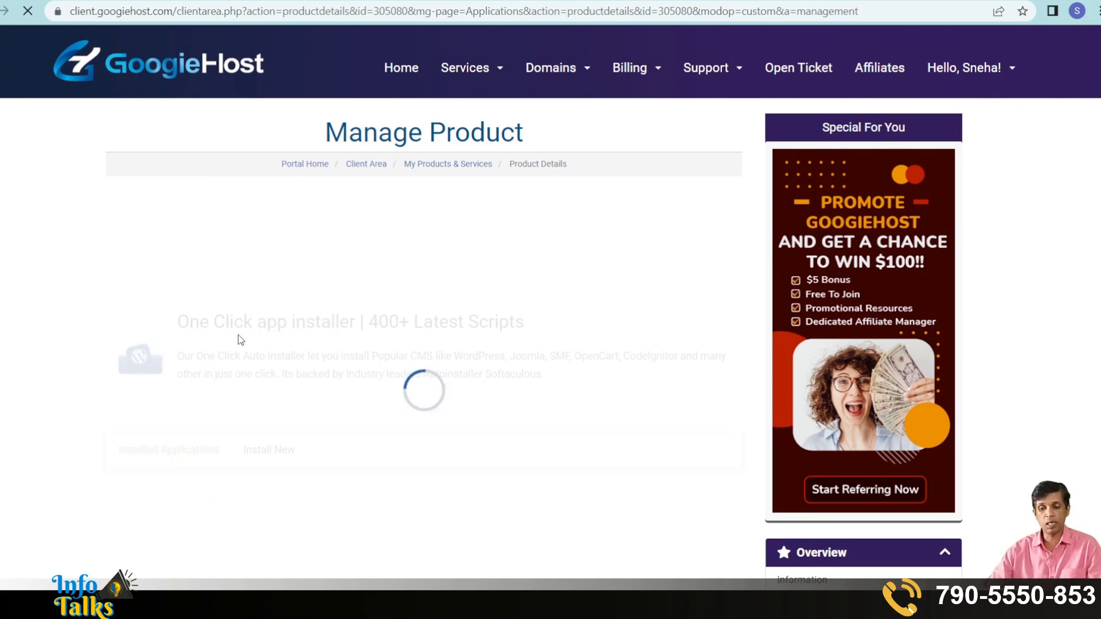
pyautogui.scroll(-3, 241, 340)
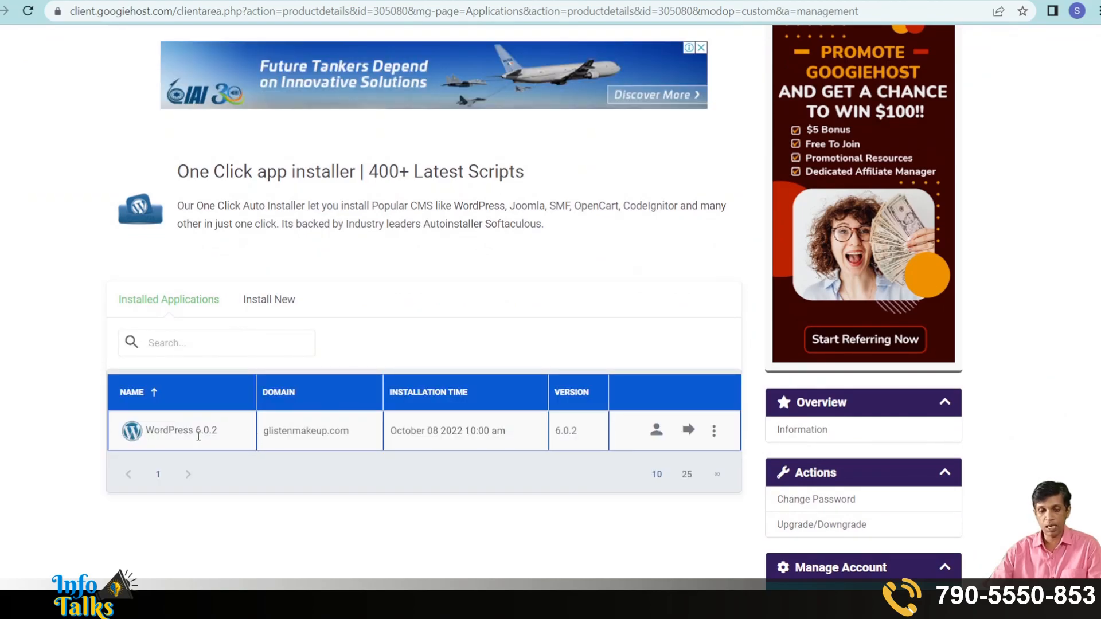
# Copy the domain glistenmakeup.com from the installed WordPress entry and open that website in a new tab.
pyautogui.moveTo(349, 430); pyautogui.dragTo(263, 430)
pyautogui.hotkey('ctrl', 'c')
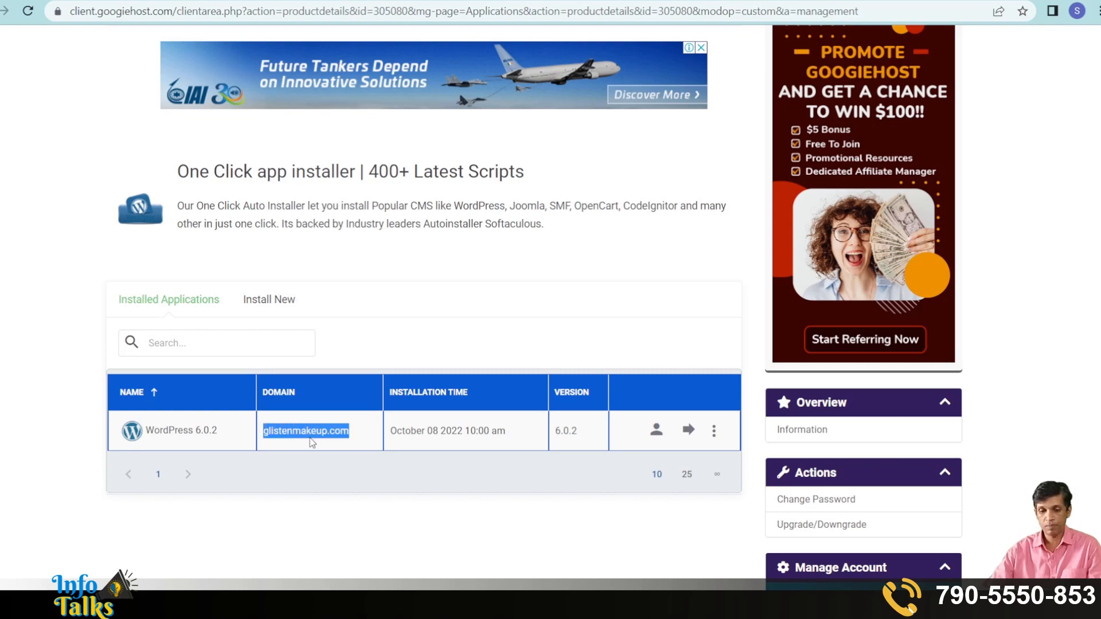
pyautogui.click(941, 1)
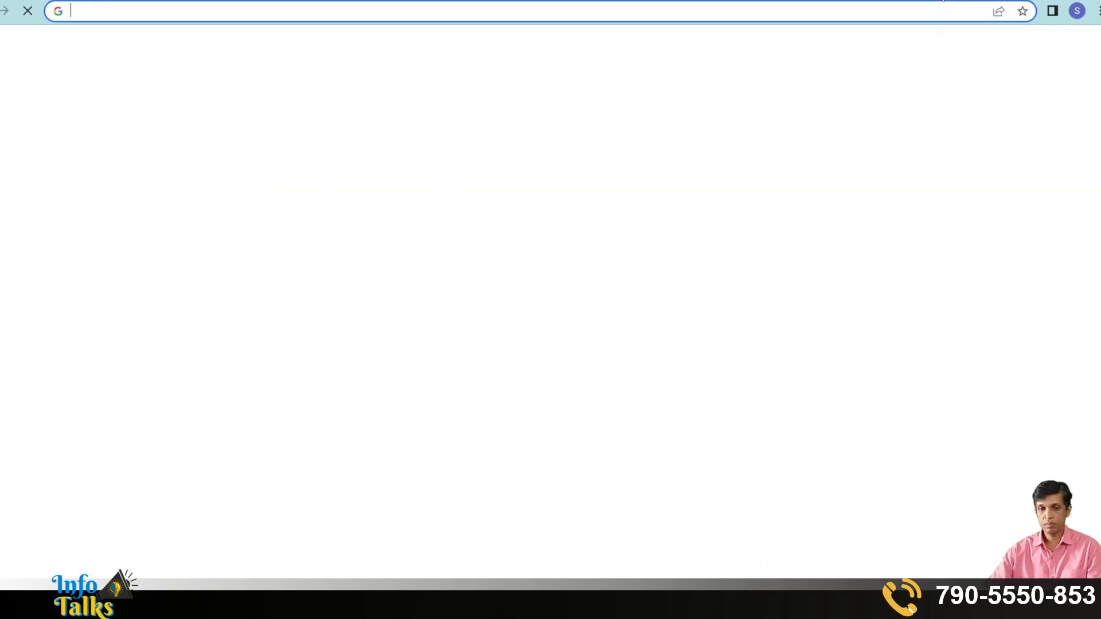
pyautogui.hotkey('ctrl', 'v')
pyautogui.press('Return')
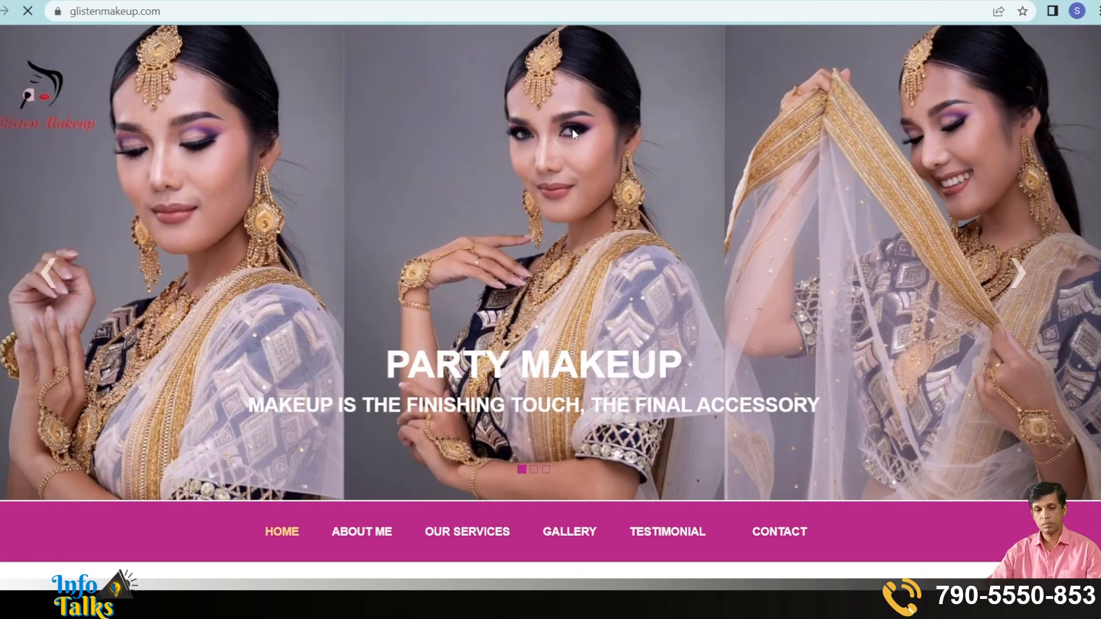
# Examine the glistenmakeup.com website from its home banner down through the about and services sections.
pyautogui.scroll(-10, 288, 198)
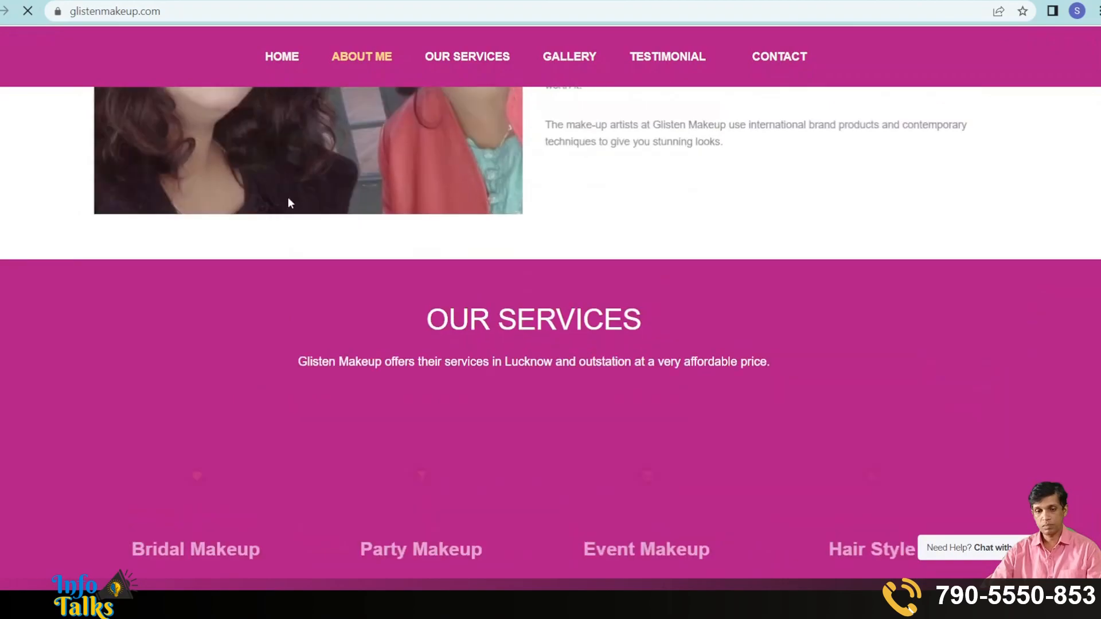
pyautogui.scroll(10, 288, 197)
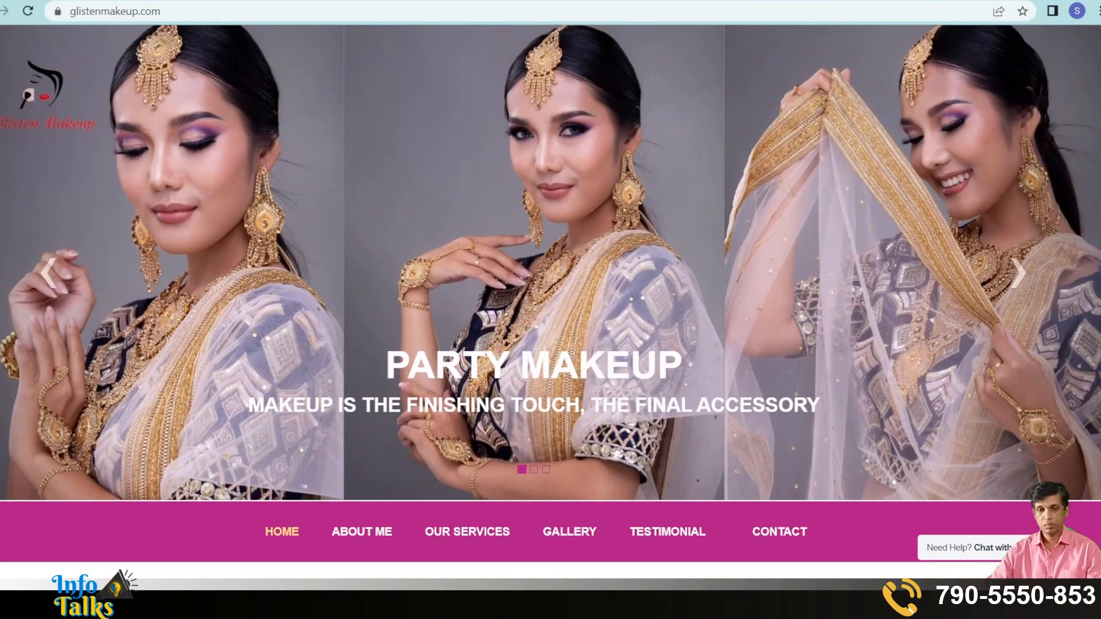
pyautogui.click(120, 1)
pyautogui.click(306, 485)
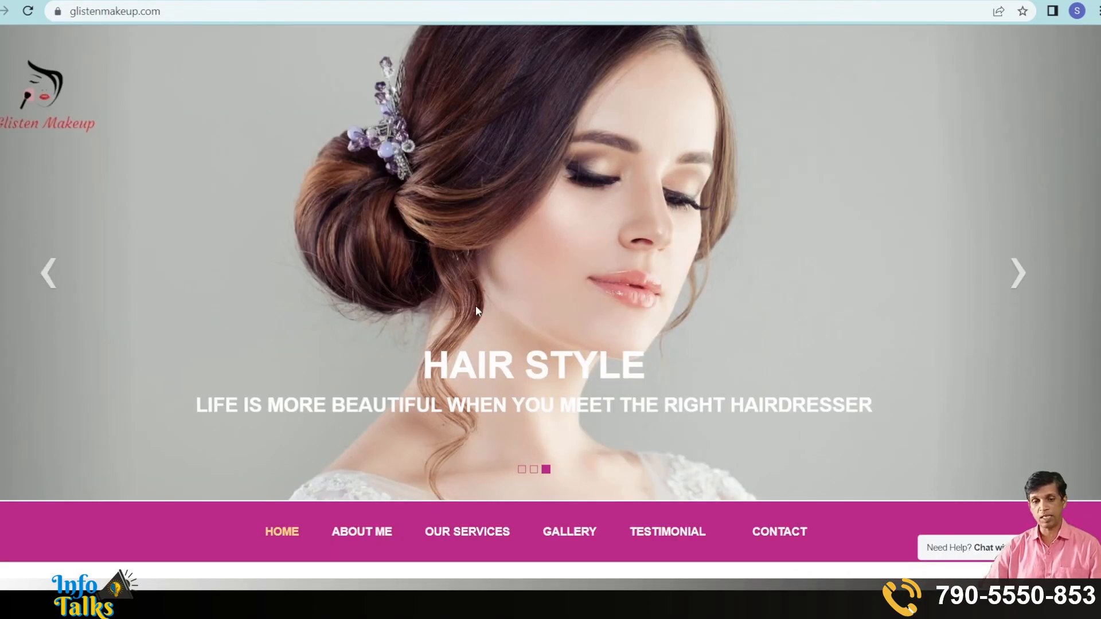
pyautogui.scroll(-10, 476, 305)
pyautogui.scroll(9, 477, 312)
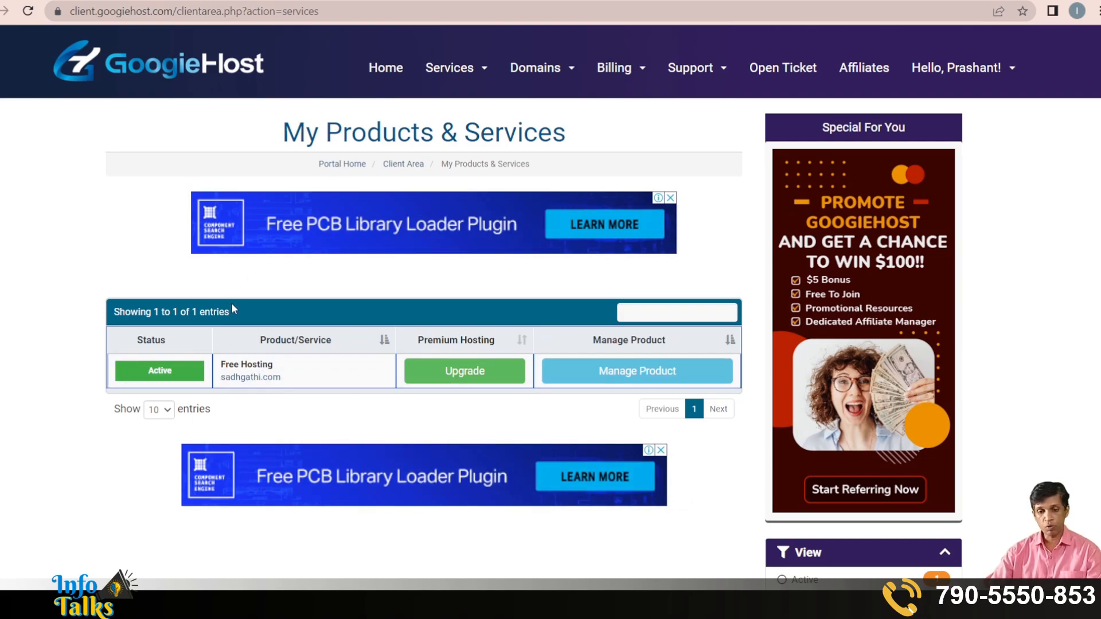
# In the second GoogieHost account, highlight sadhgathi.com in the services list and open its hosting management page.
pyautogui.moveTo(283, 383); pyautogui.dragTo(219, 381)
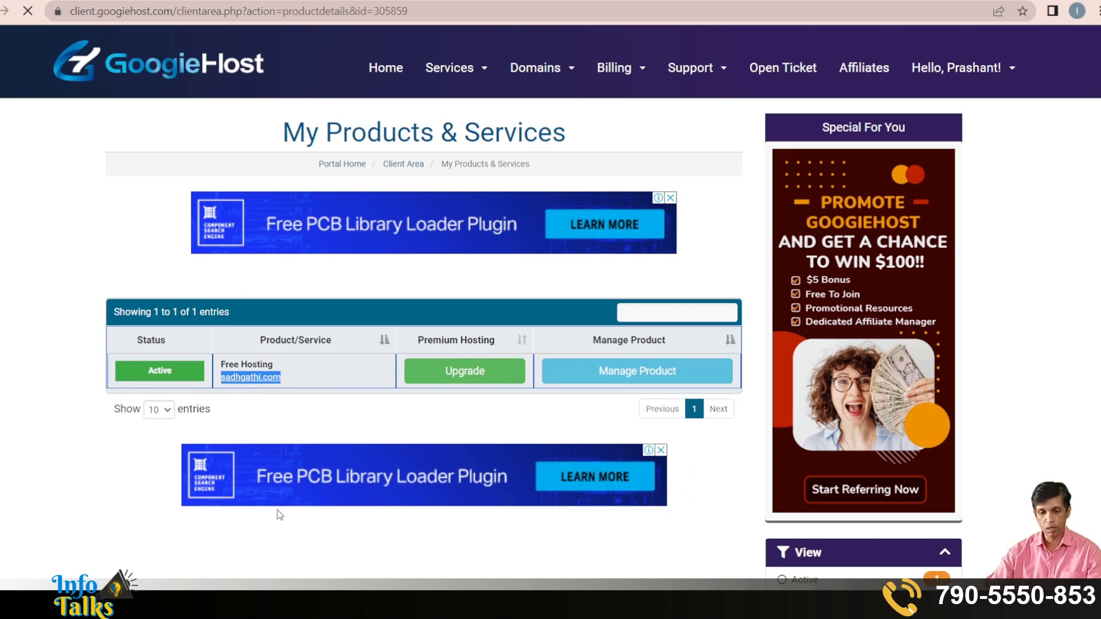
pyautogui.hotkey('ctrl', 't')
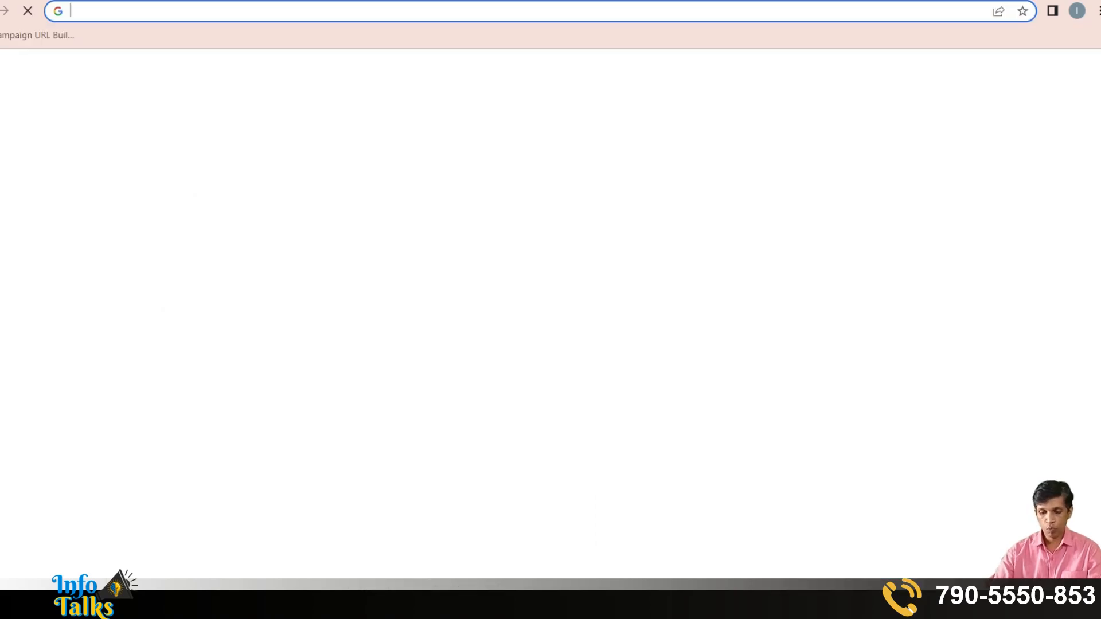
pyautogui.write('glistenmakeup.com')
pyautogui.press('Return')
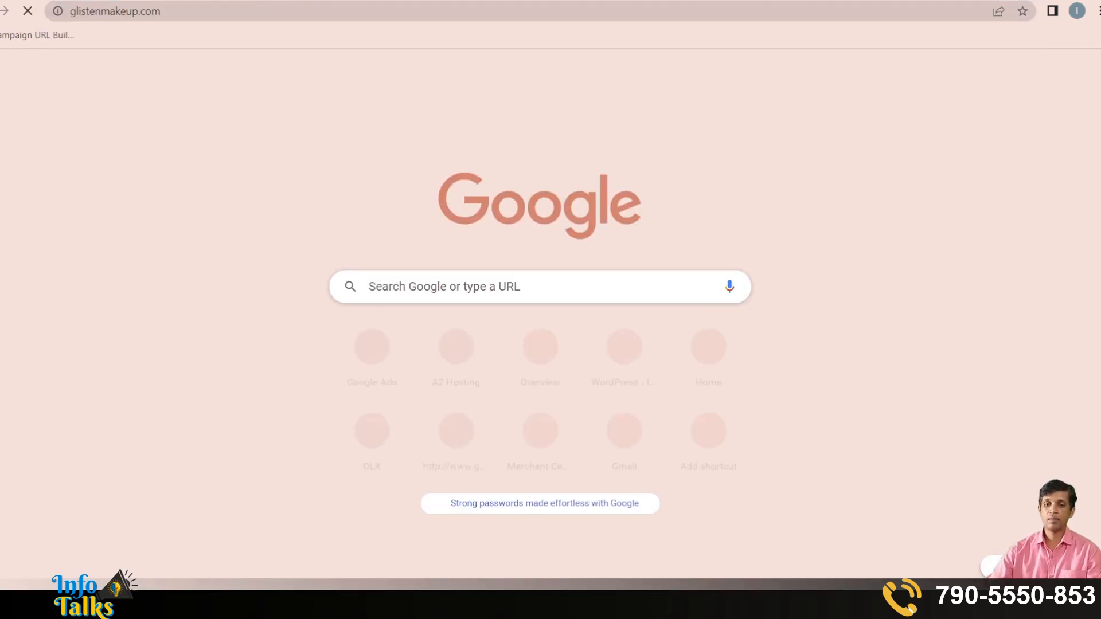
pyautogui.click(86, 1)
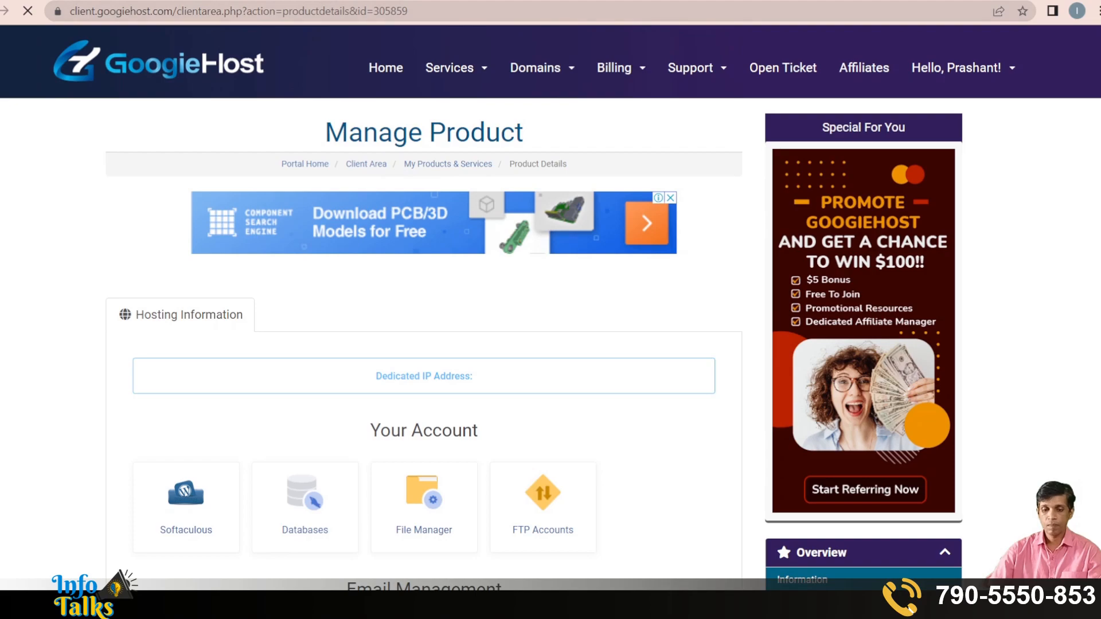
# Open the website sadhgathi.com in a new tab.
pyautogui.hotkey('ctrl', 't')
pyautogui.write('sadhgathi.com')
pyautogui.click(291, 15)
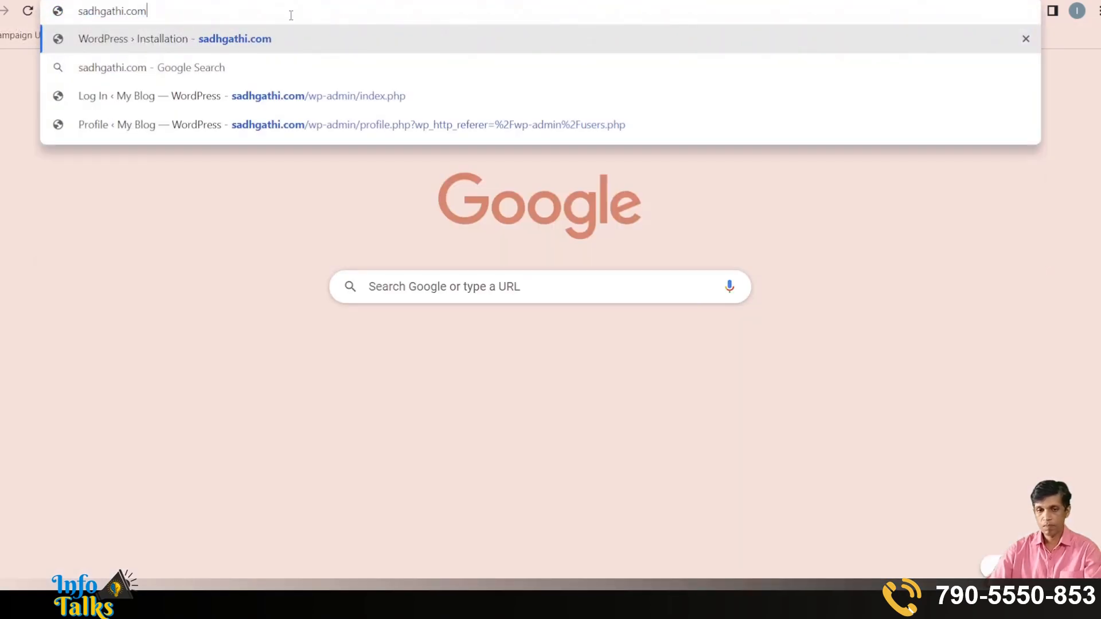
pyautogui.press('Return')
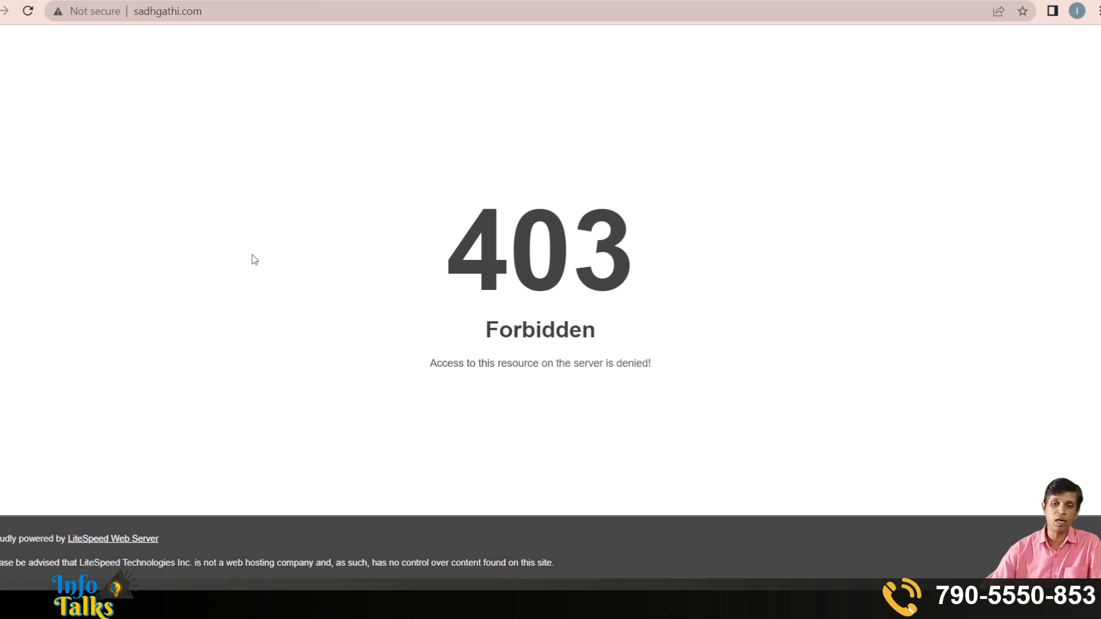
# Return to the GoogieHost management page of sadhgathi.com and open the Softaculous installer's list of installed applications.
pyautogui.click(54, 1)
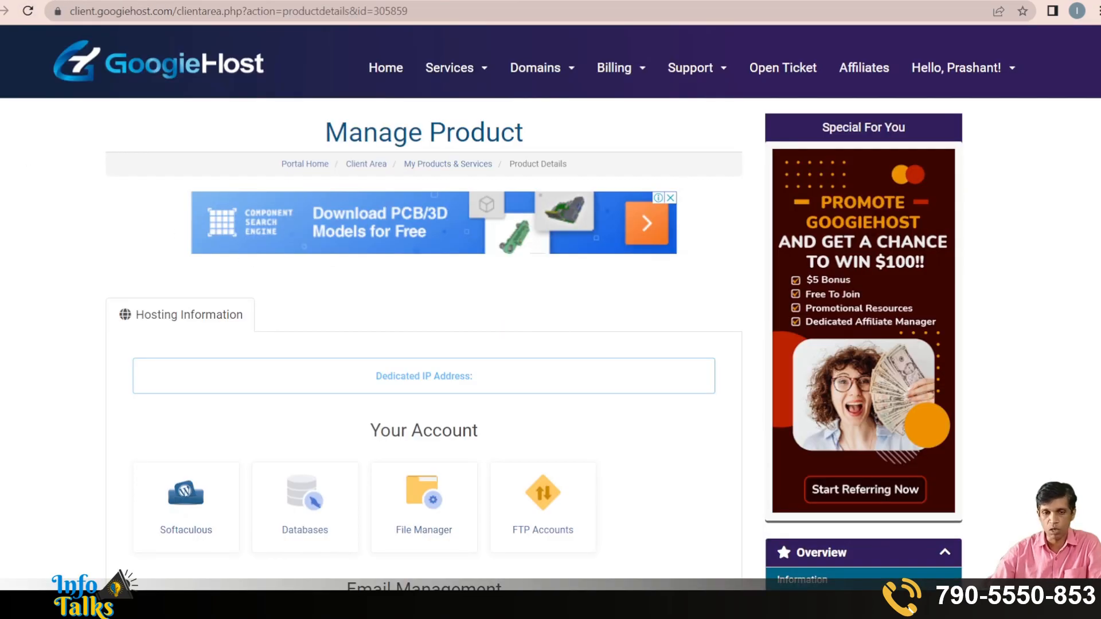
pyautogui.scroll(-4, 153, 362)
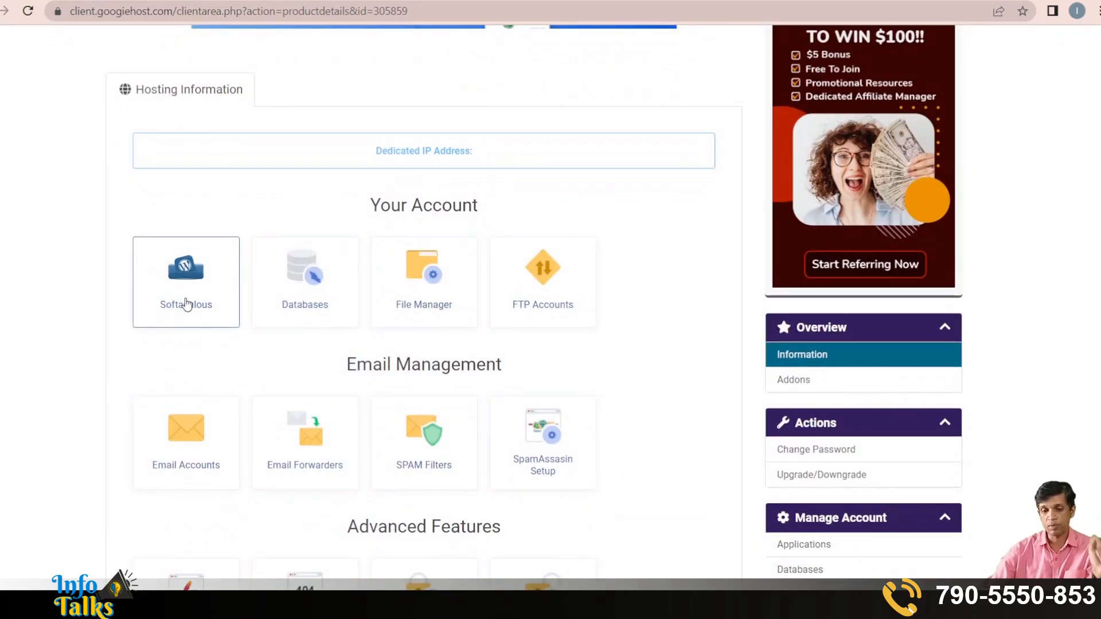
pyautogui.click(186, 304)
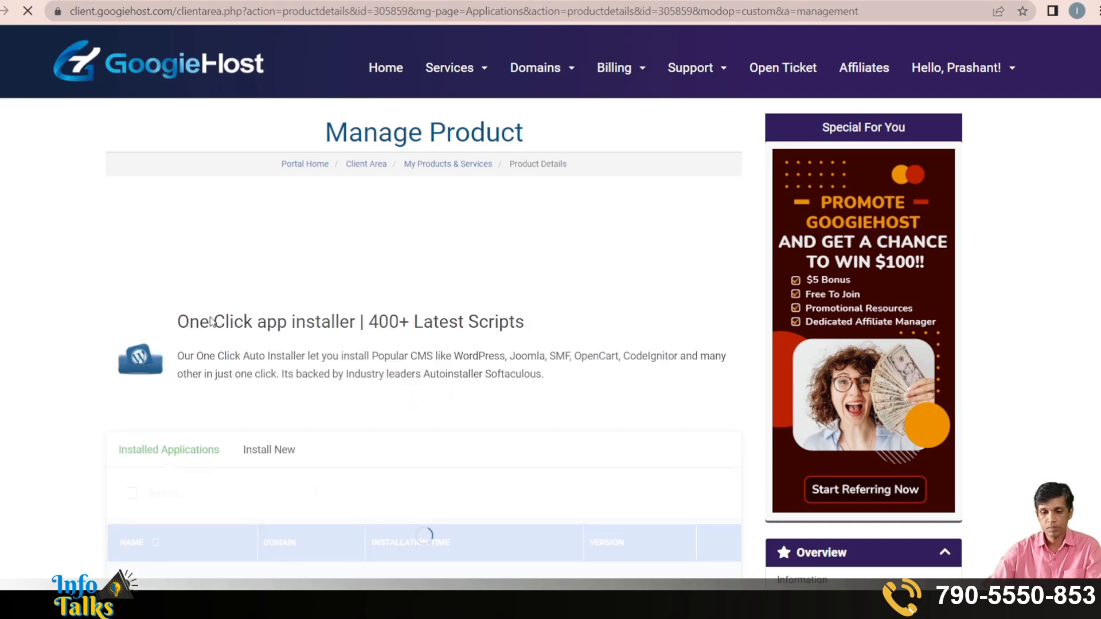
pyautogui.scroll(-4, 210, 317)
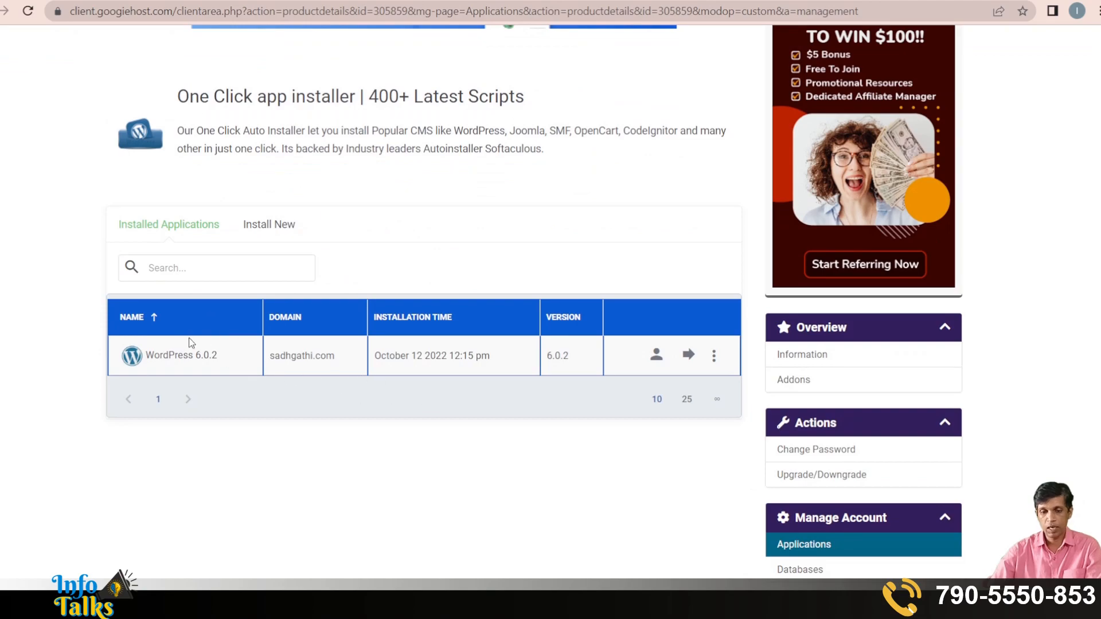
pyautogui.click(657, 355)
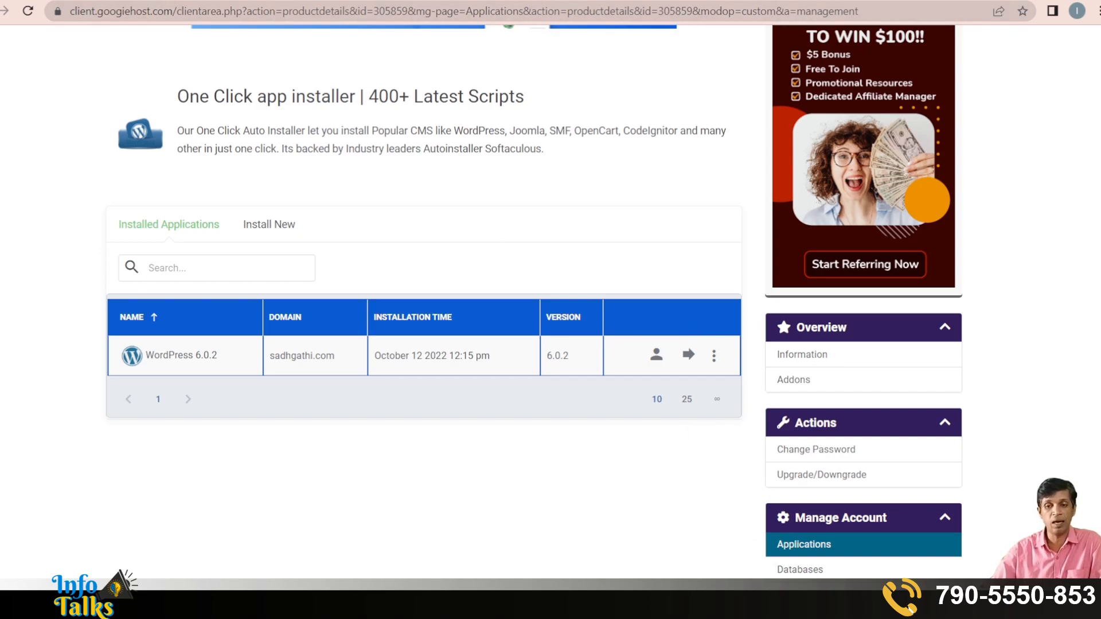
# Open the InfoTalks YouTube channel at youtube.com/infotalks in a new tab and look through its home page.
pyautogui.hotkey('ctrl', 't')
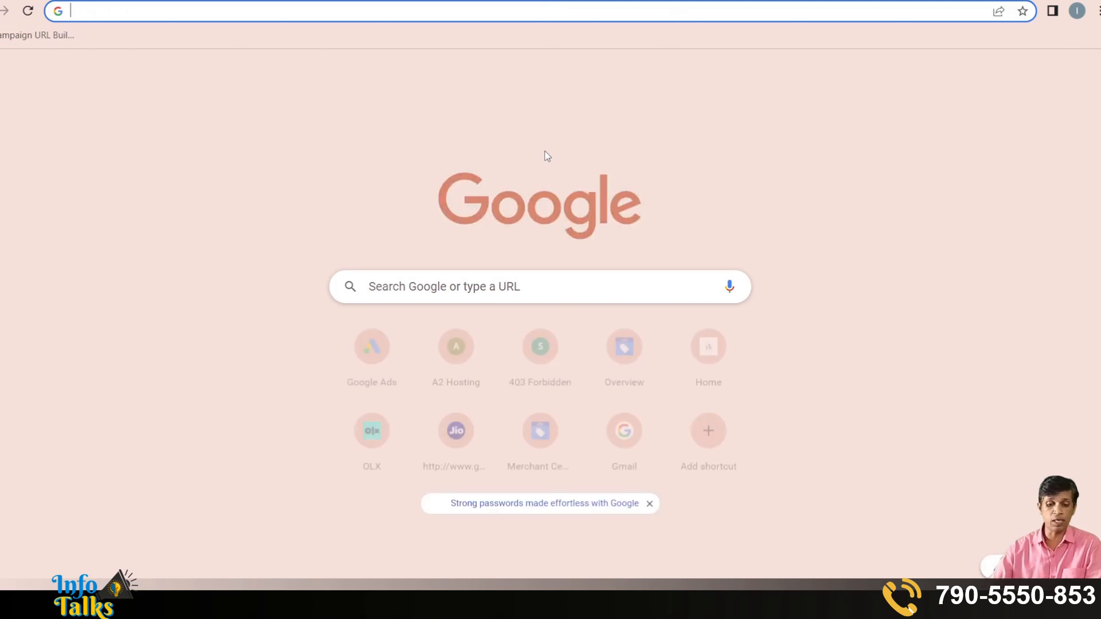
pyautogui.write('you')
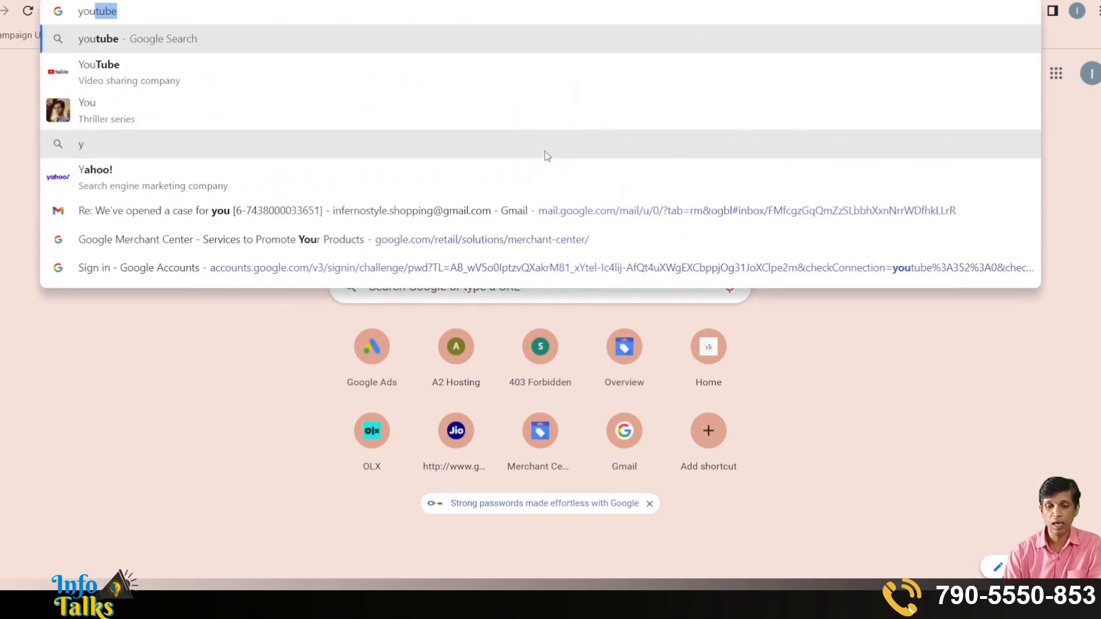
pyautogui.write('tube')
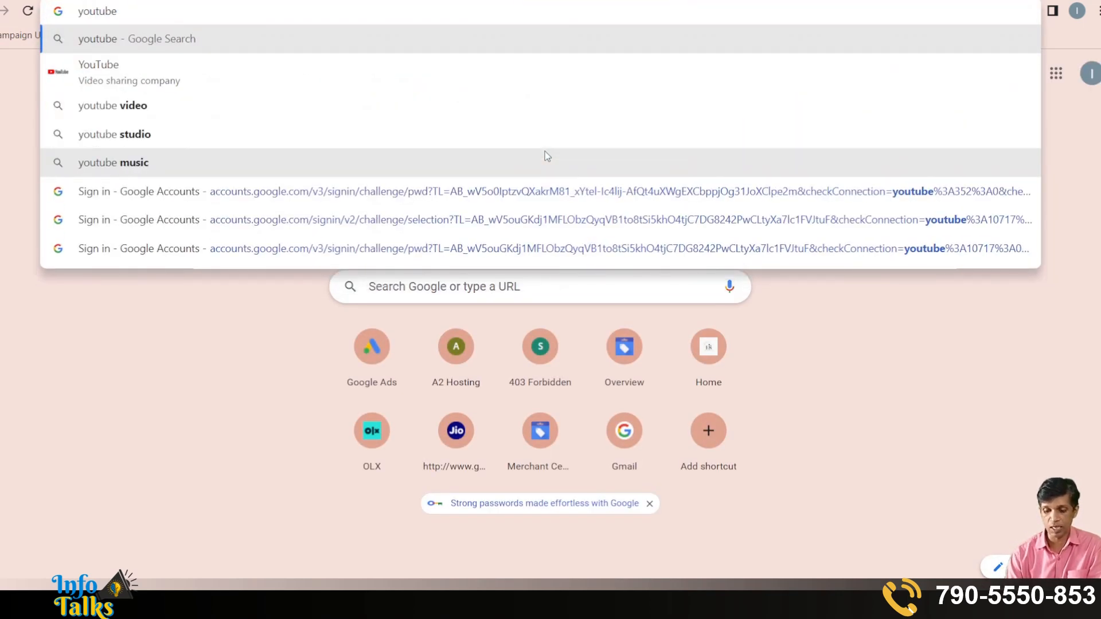
pyautogui.write('.com/infotal')
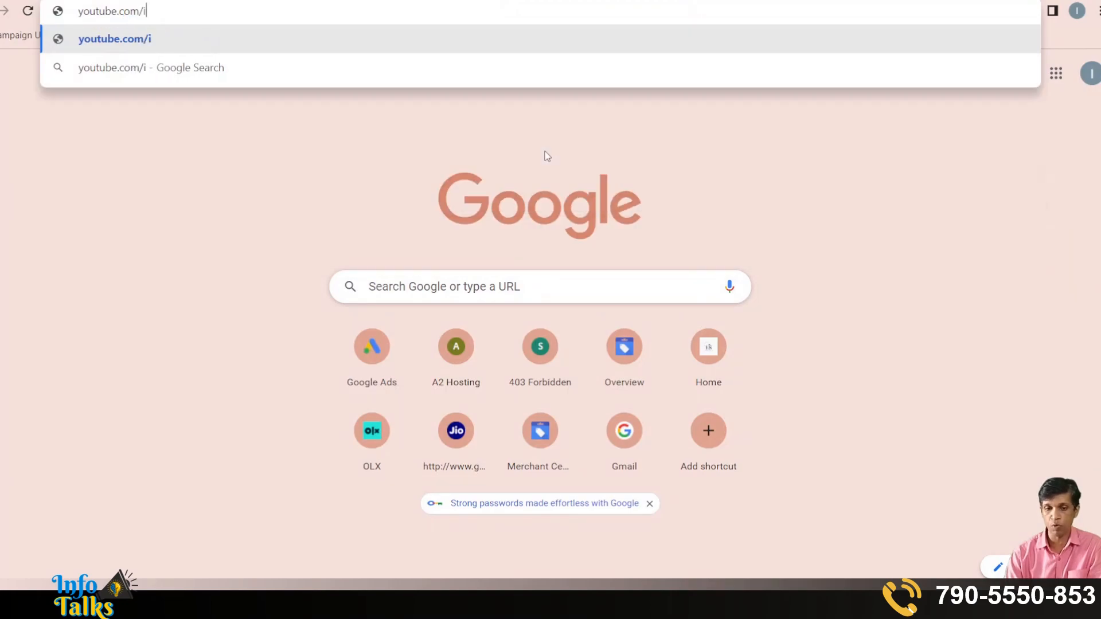
pyautogui.write('ks')
pyautogui.press('Return')
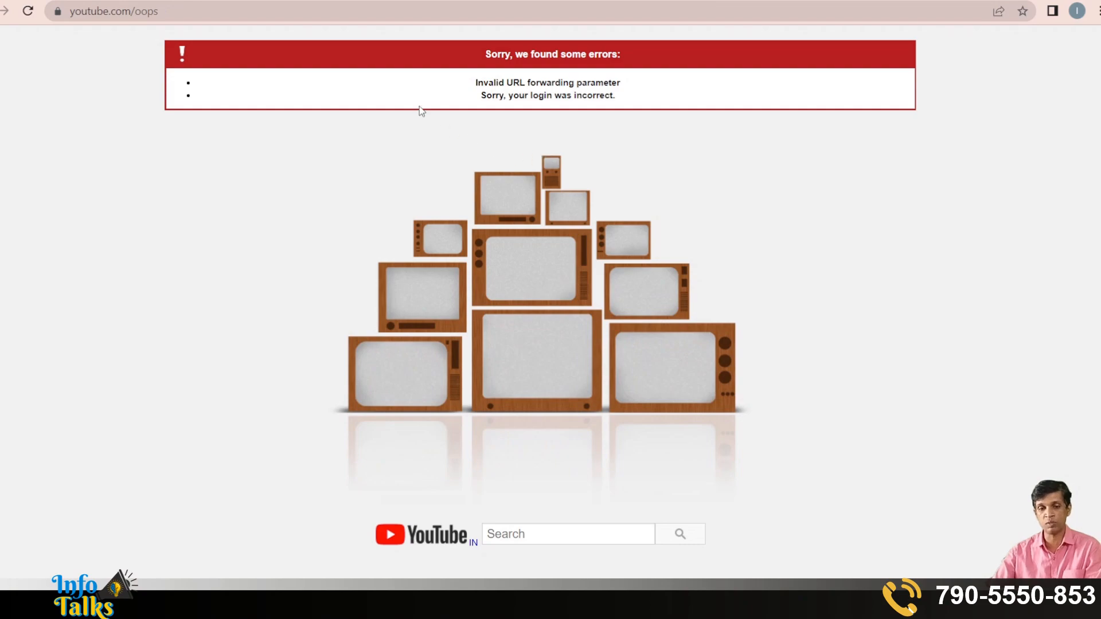
pyautogui.doubleClick(148, 12)
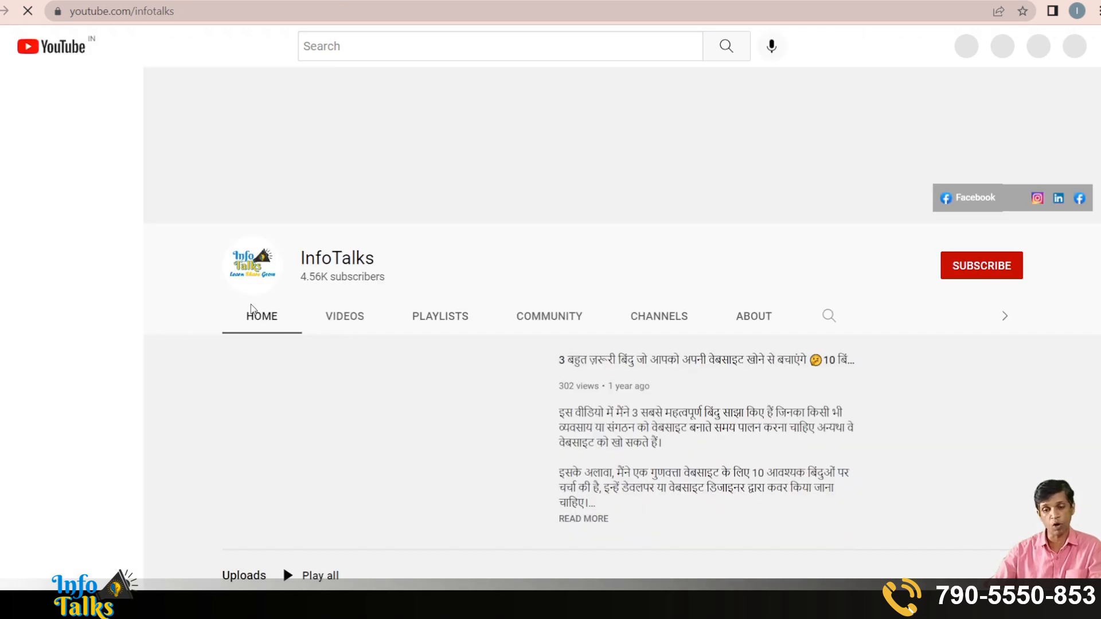
pyautogui.scroll(-4, 298, 367)
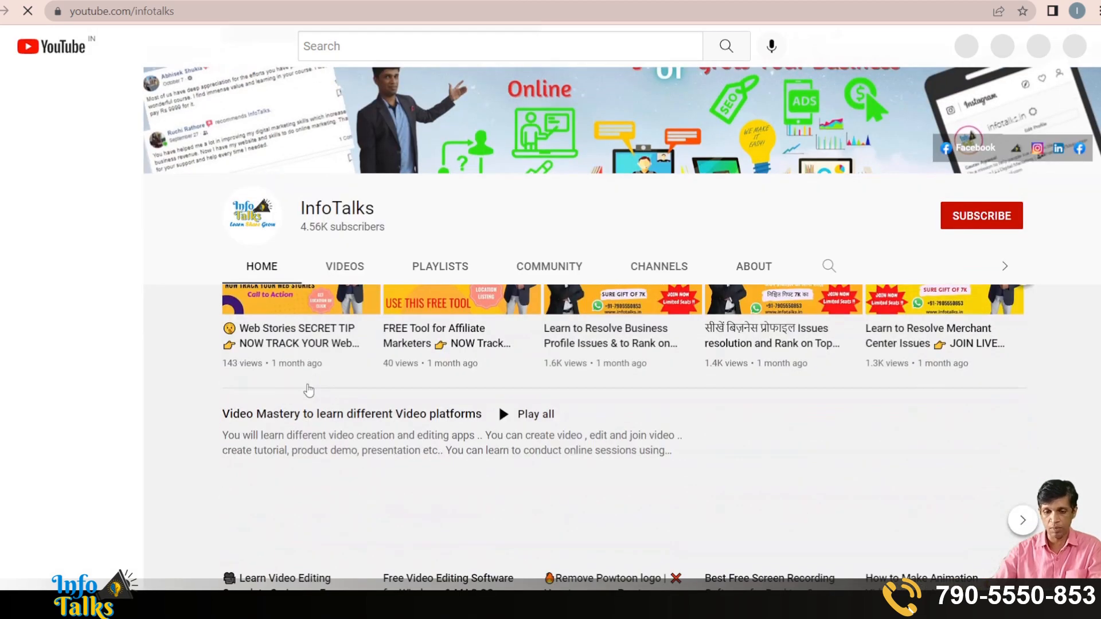
# Look through the InfoTalks channel's playlists and return to the GoogieHost installer page of sadhgathi.com.
pyautogui.scroll(6, 398, 368)
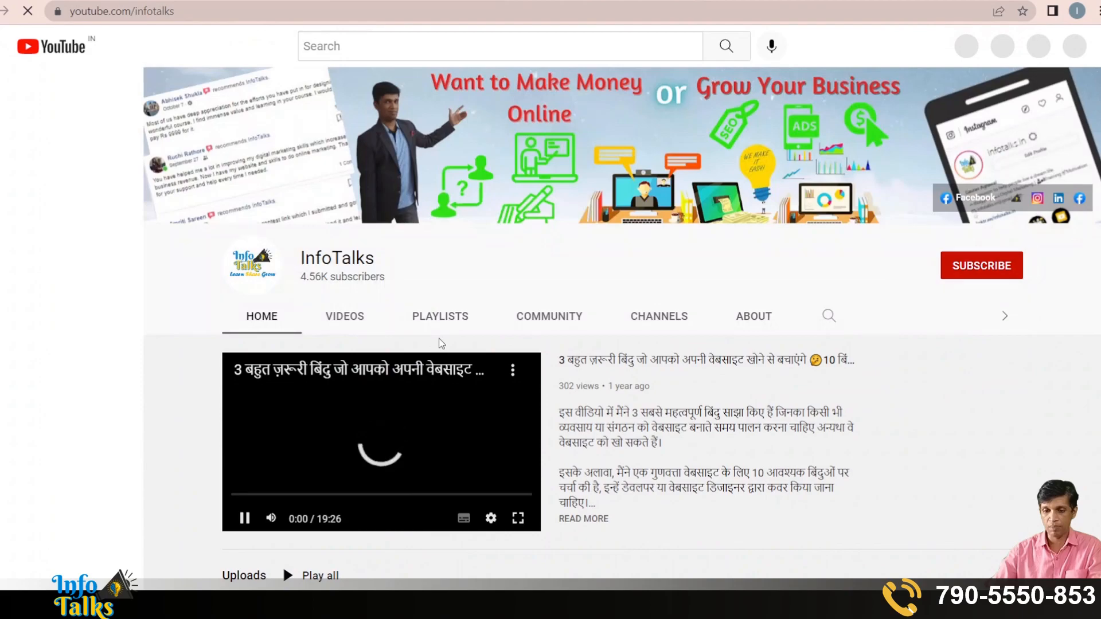
pyautogui.click(440, 319)
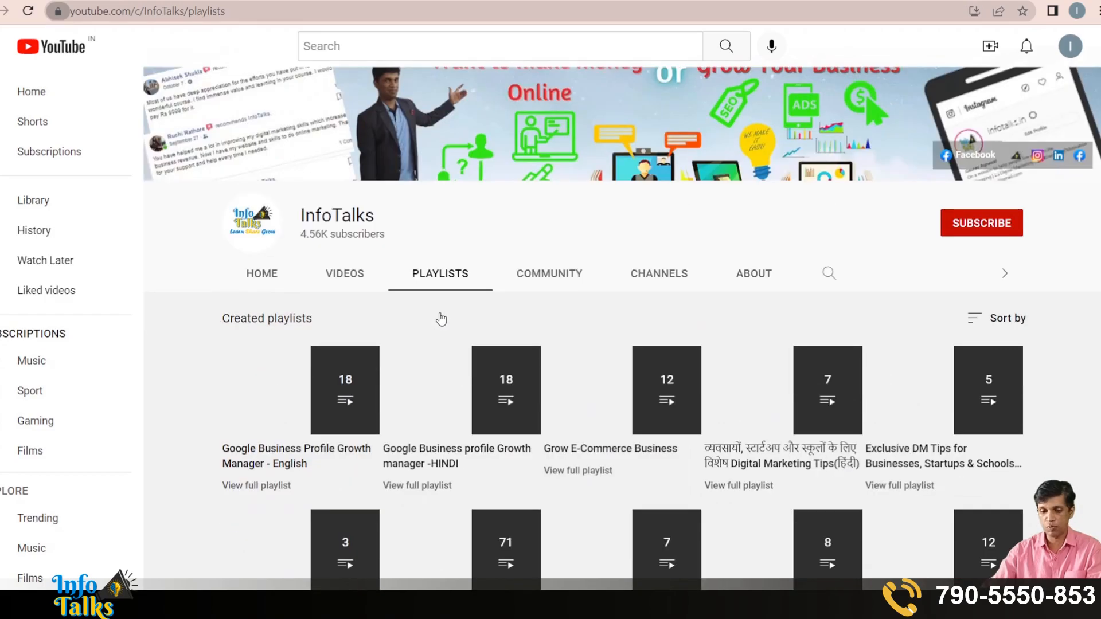
pyautogui.scroll(-8, 440, 319)
pyautogui.scroll(-6, 440, 320)
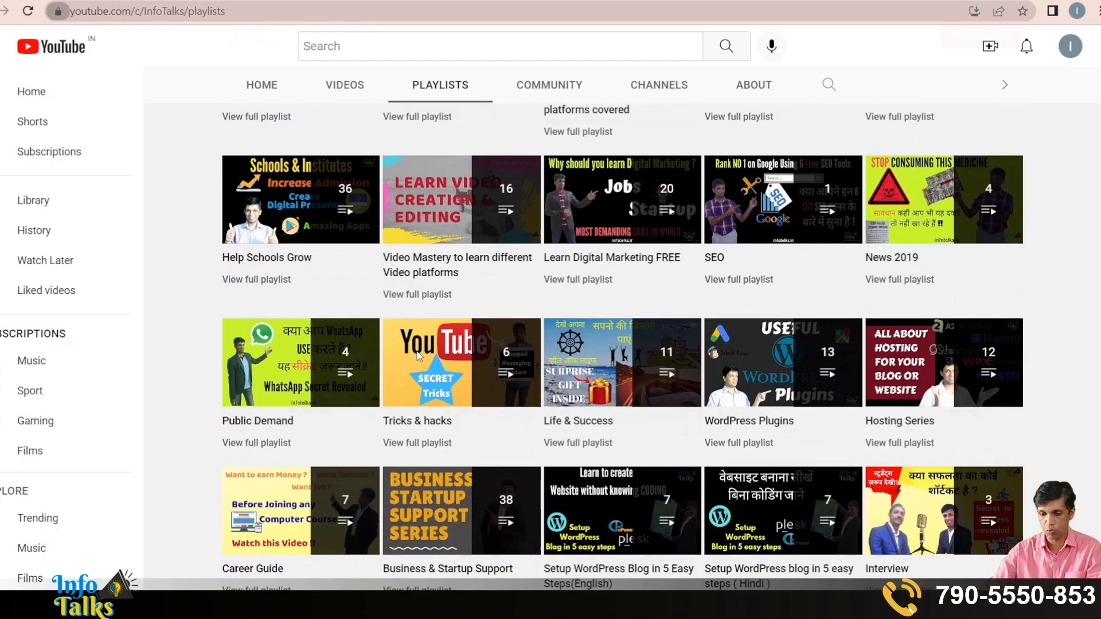
pyautogui.scroll(-3, 418, 355)
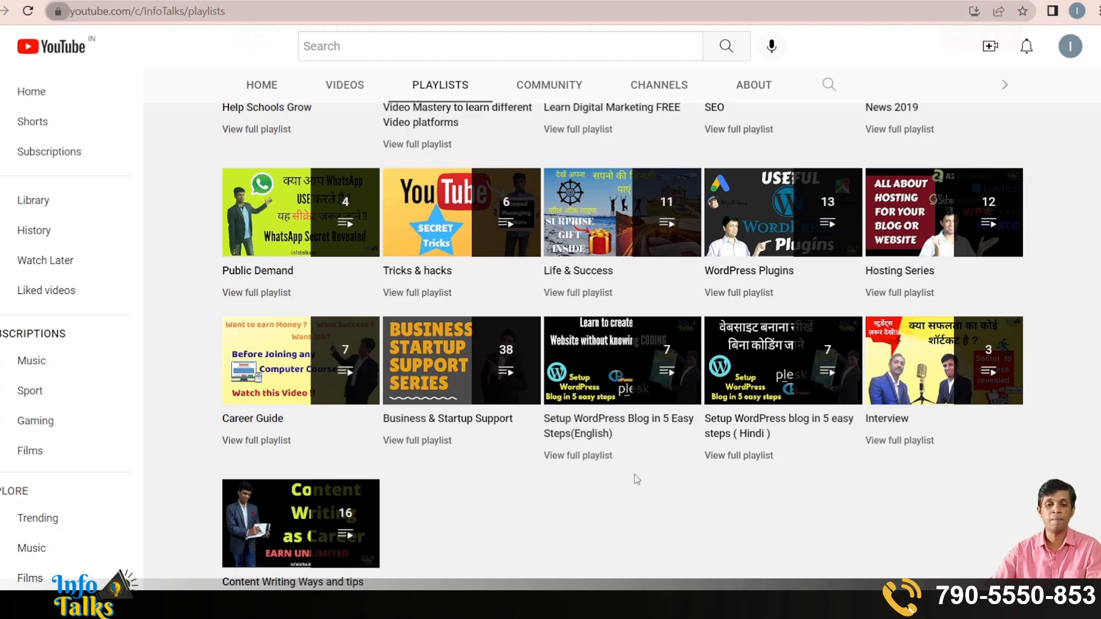
pyautogui.click(277, 38)
pyautogui.click(63, 1)
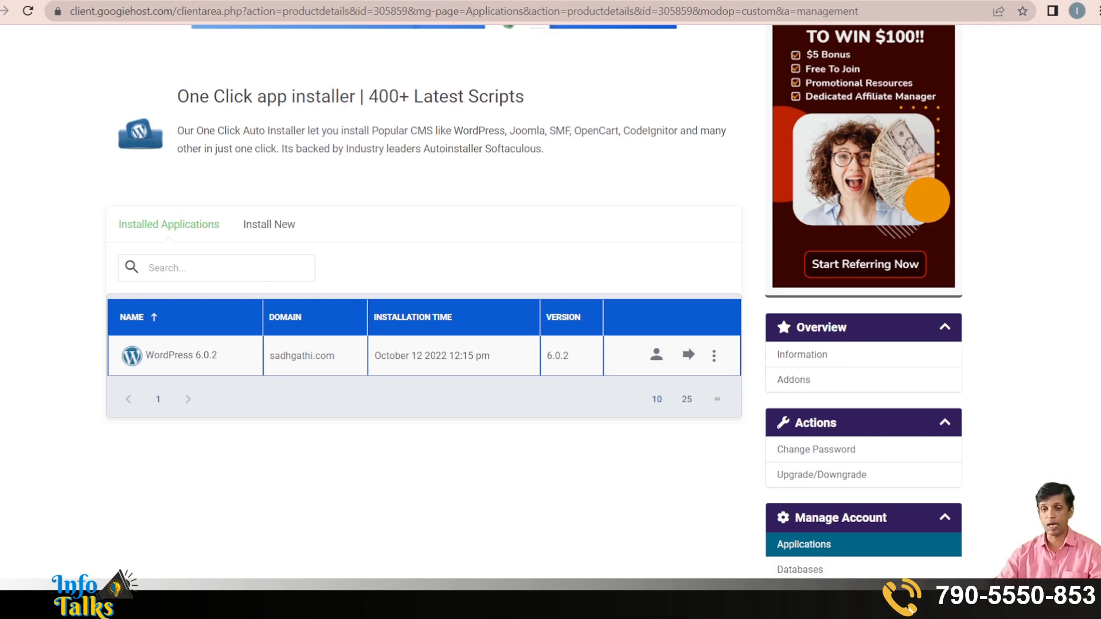
# Open a2hosting.com in a new tab and go to its customer login.
pyautogui.hotkey('ctrl', 't')
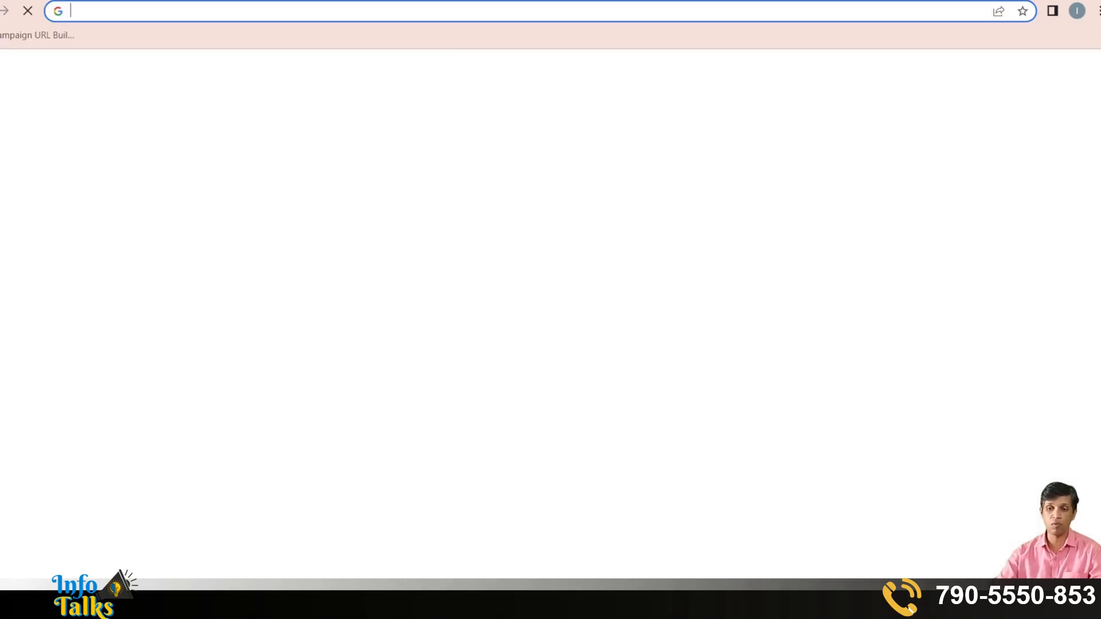
pyautogui.write('a')
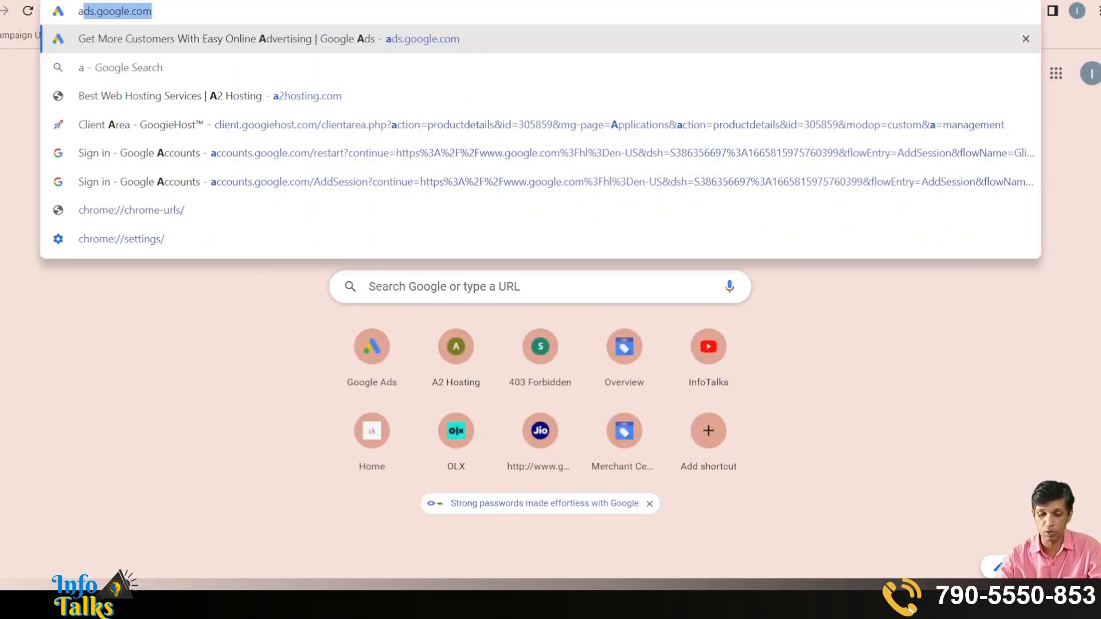
pyautogui.write('2')
pyautogui.press('Return')
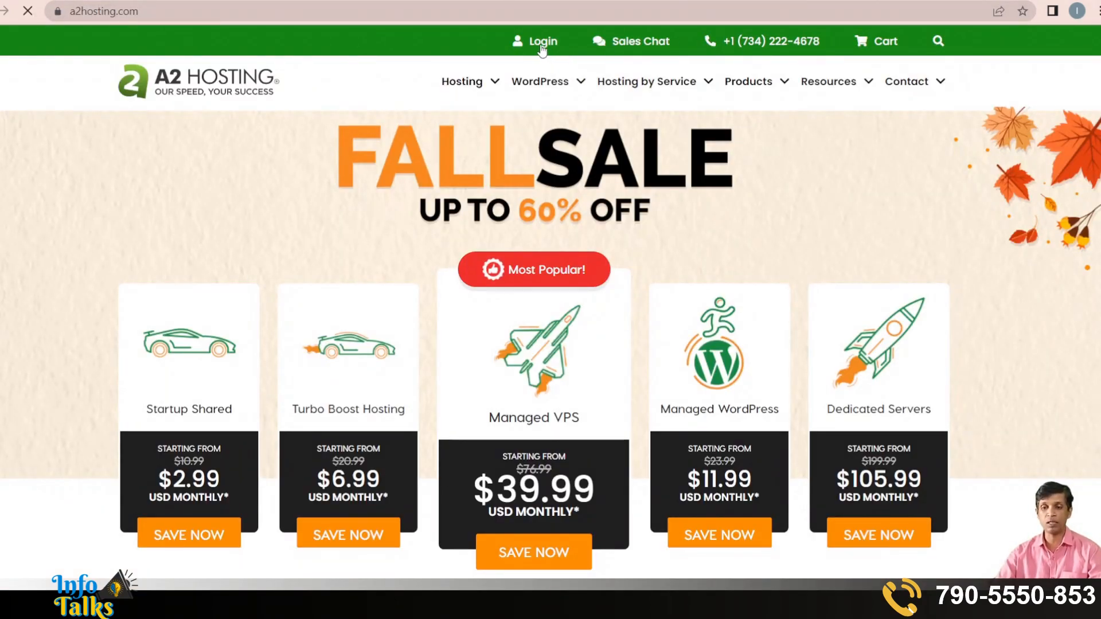
pyautogui.click(539, 44)
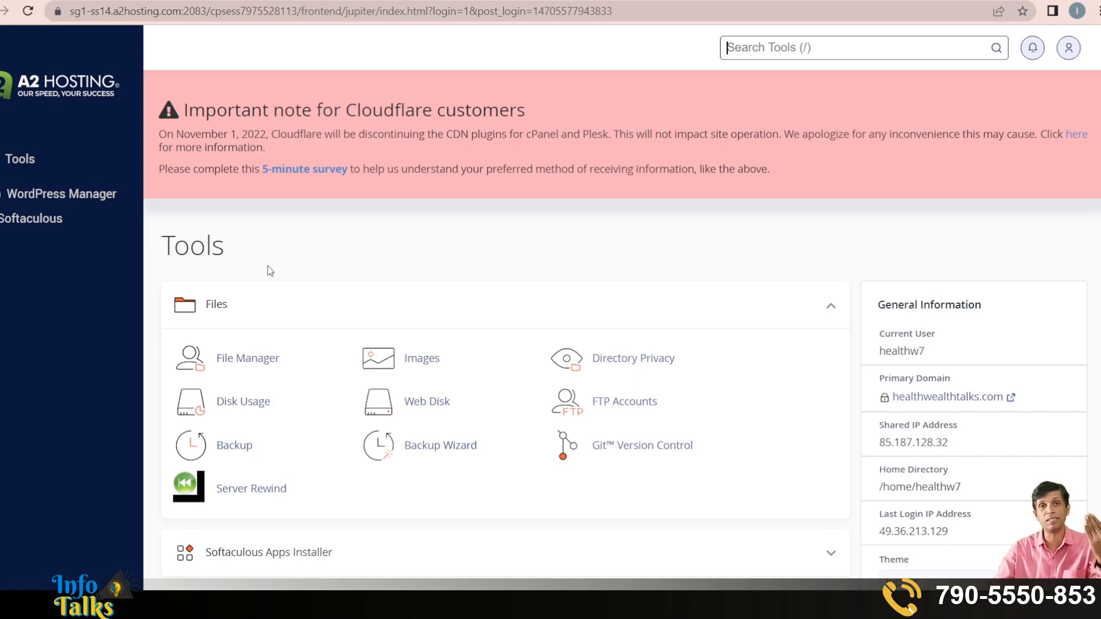
# Open the A2 Hosting File Manager and look through the contents of the glistenmakeup.com folder.
pyautogui.scroll(-3, 271, 336)
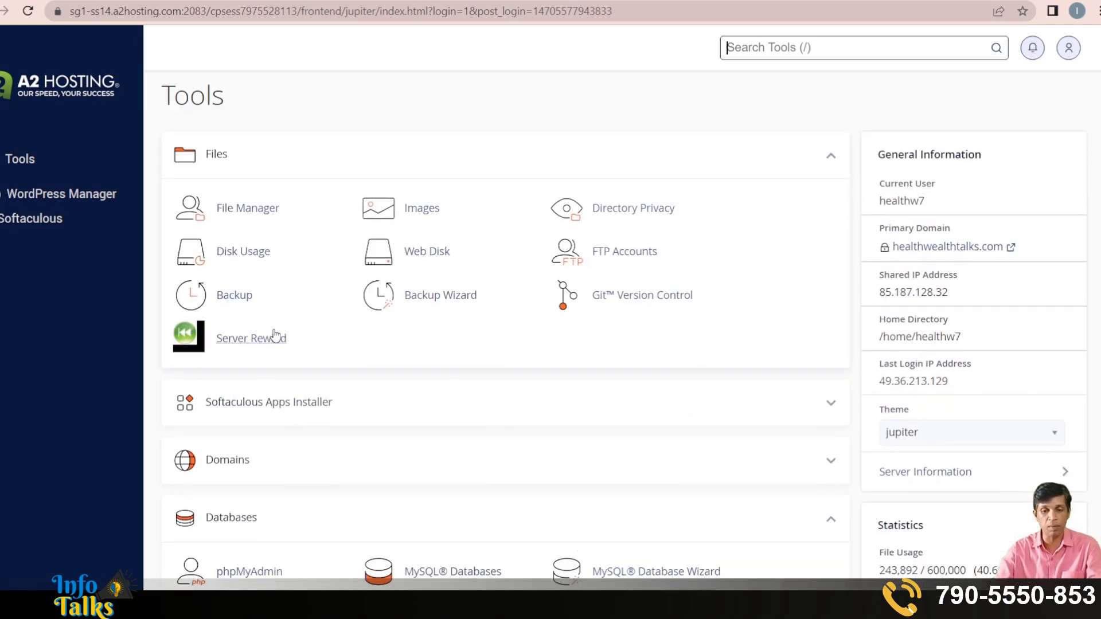
pyautogui.click(260, 208)
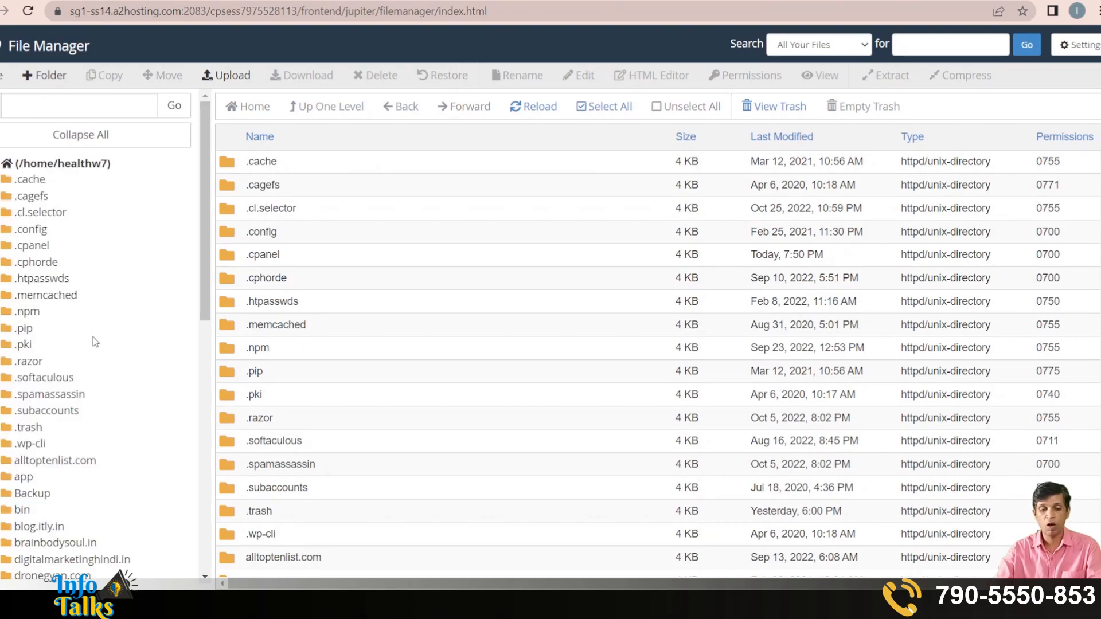
pyautogui.scroll(-5, 95, 342)
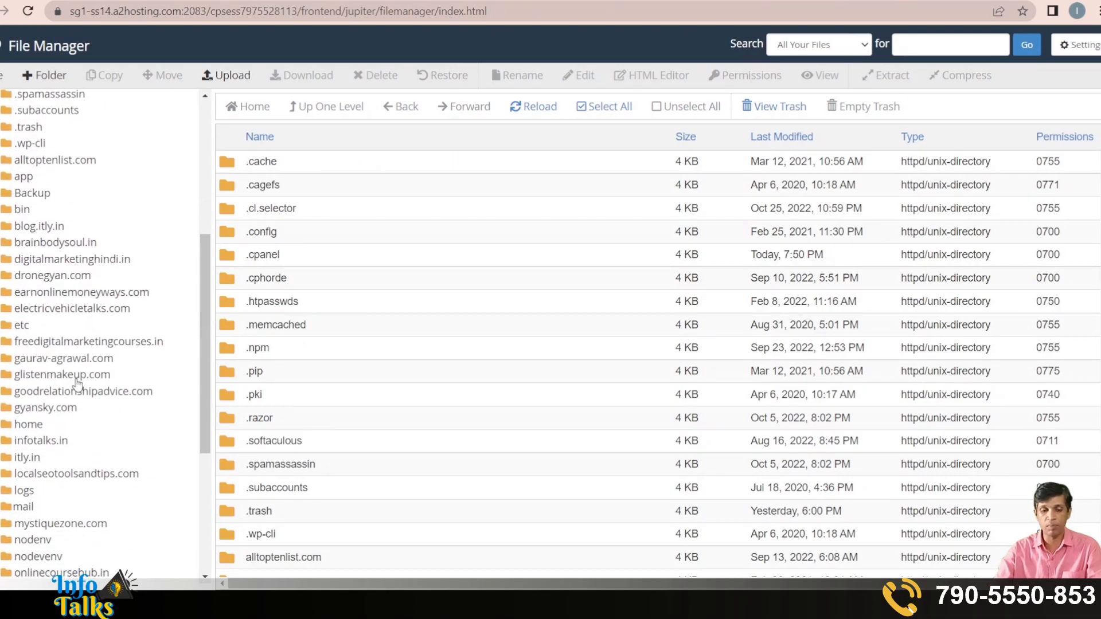
pyautogui.click(77, 375)
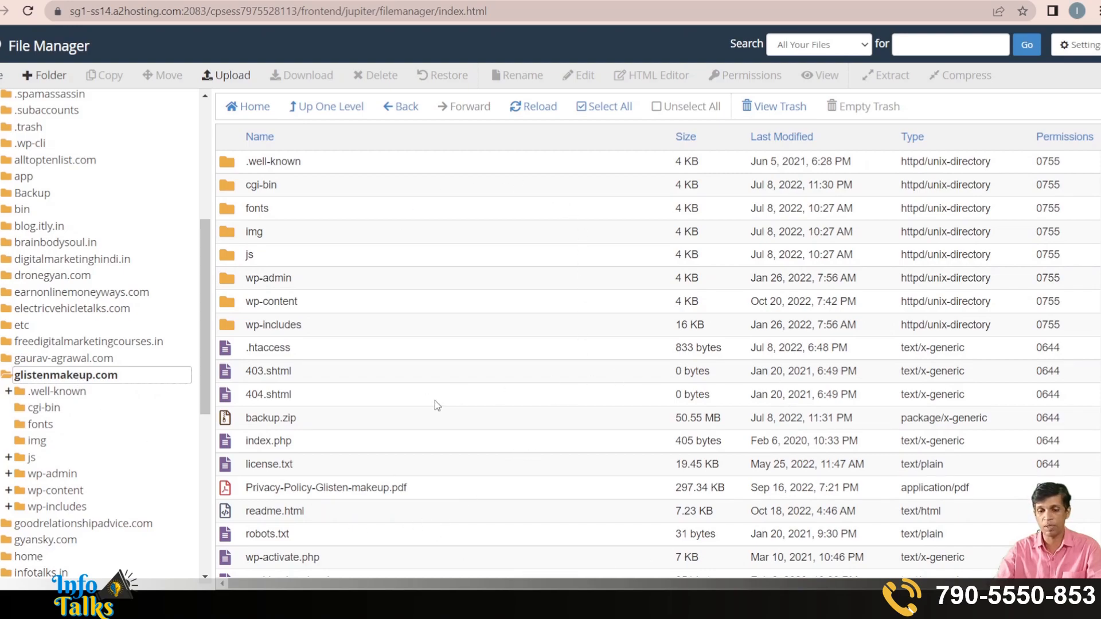
pyautogui.scroll(-6, 434, 400)
pyautogui.scroll(6, 435, 400)
pyautogui.scroll(1, 435, 401)
# Preview compressing everything in the glistenmakeup.com folder as a Zip Archive, and cancel the compression.
pyautogui.click(611, 109)
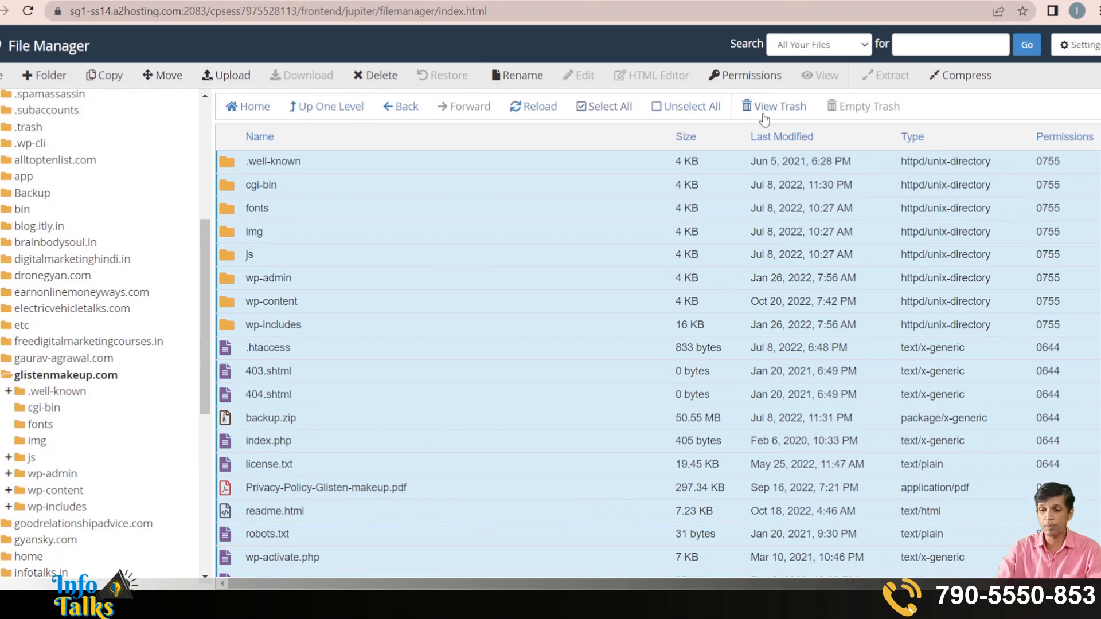
pyautogui.click(956, 80)
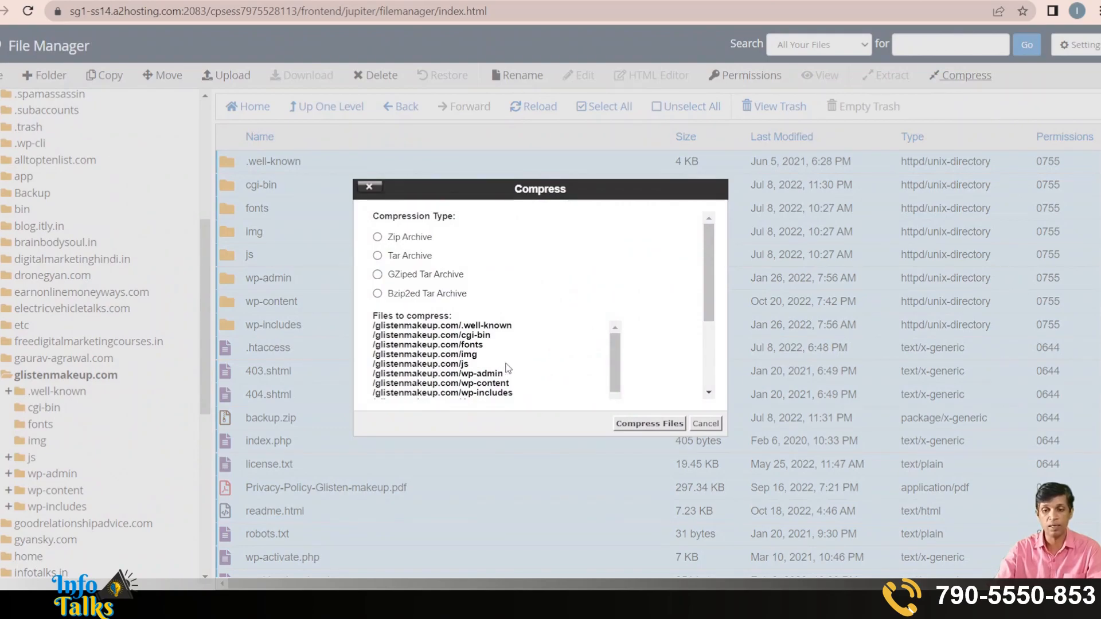
pyautogui.click(405, 244)
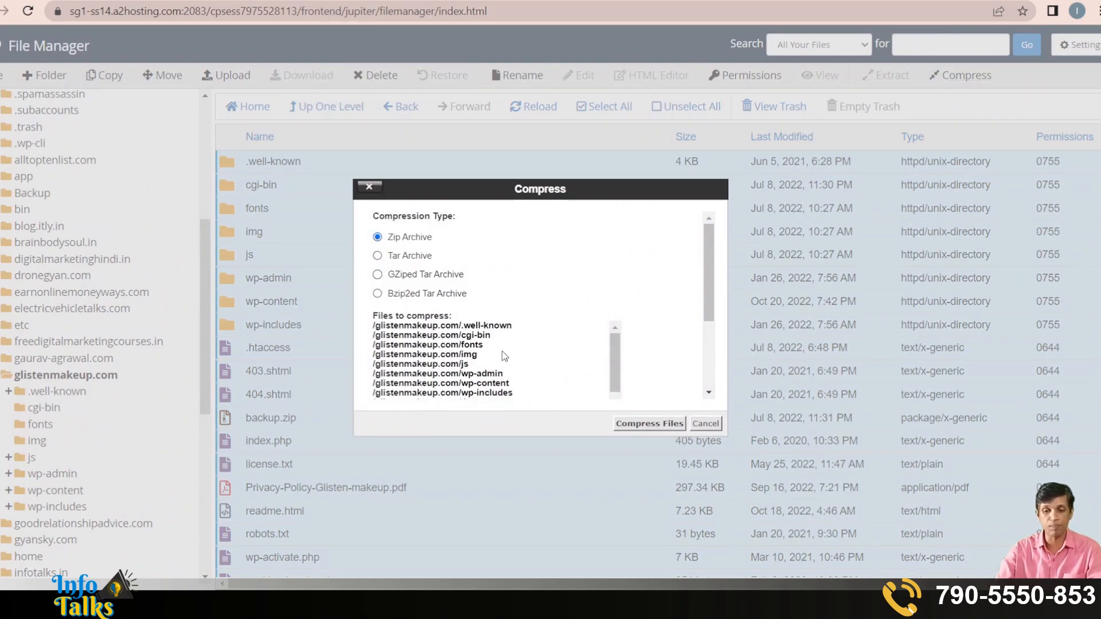
pyautogui.scroll(-3, 500, 352)
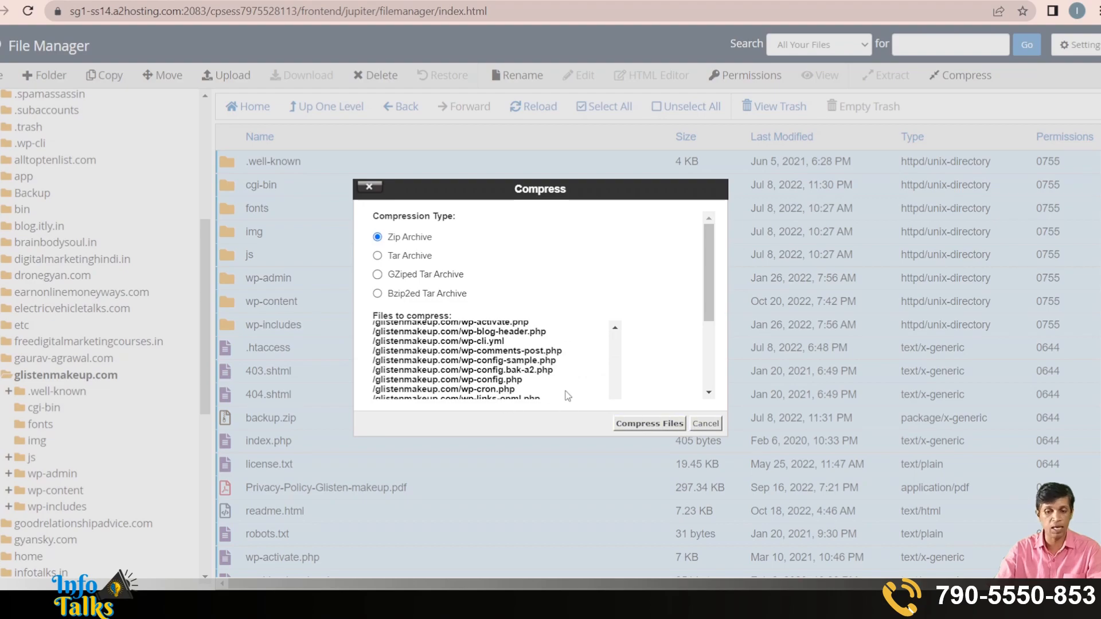
pyautogui.click(705, 424)
# Inspect the file operations available for the wp-admin folder of glistenmakeup.com.
pyautogui.click(250, 281)
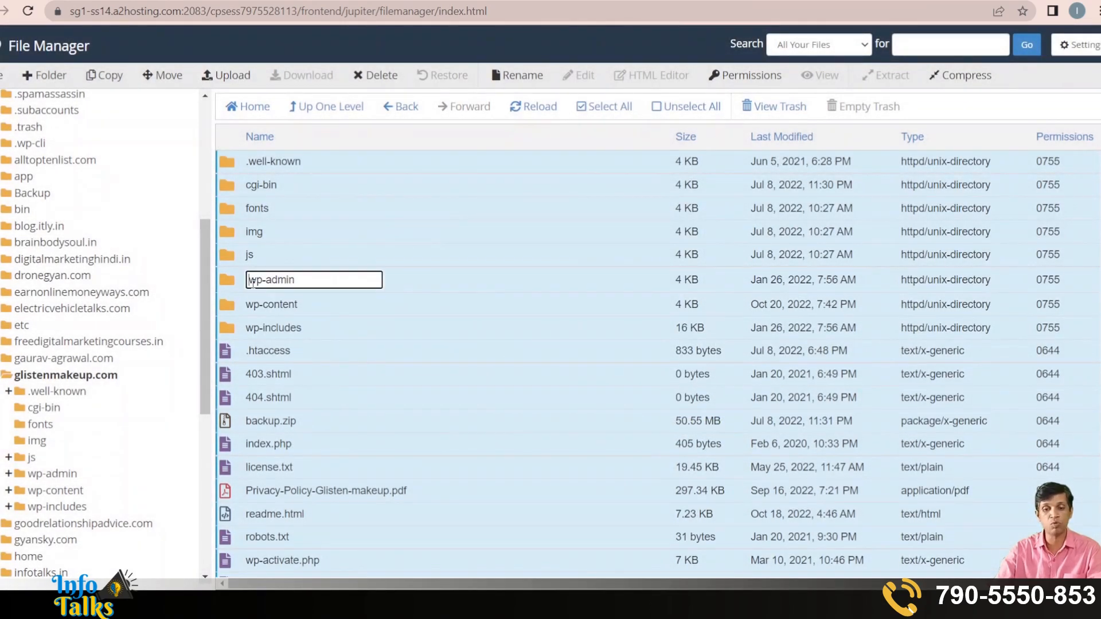
pyautogui.click(233, 281)
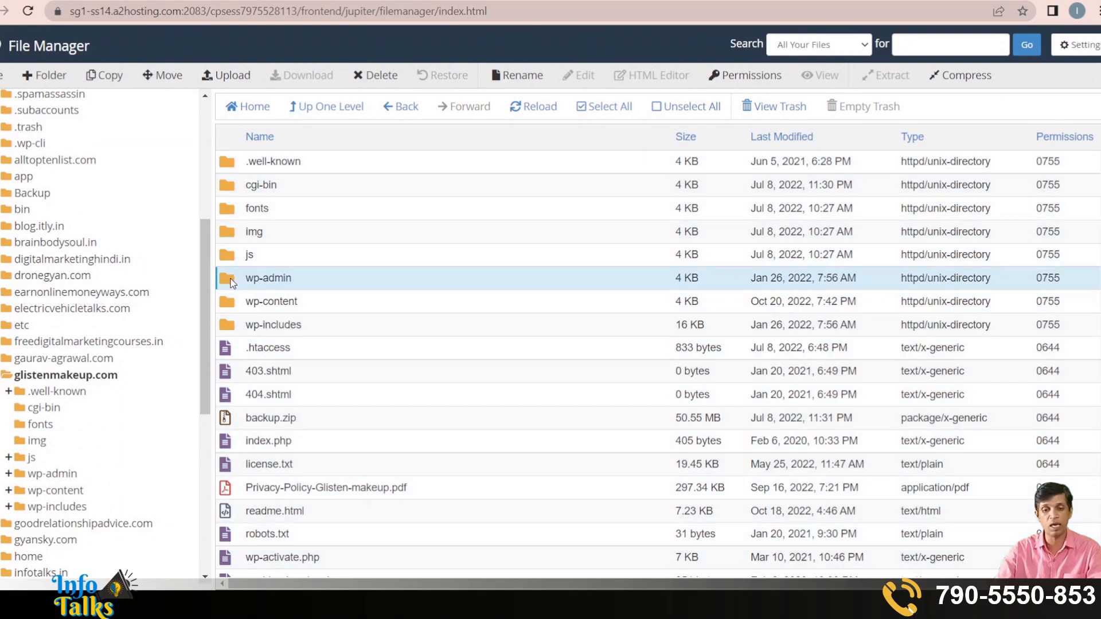
pyautogui.rightClick(232, 281)
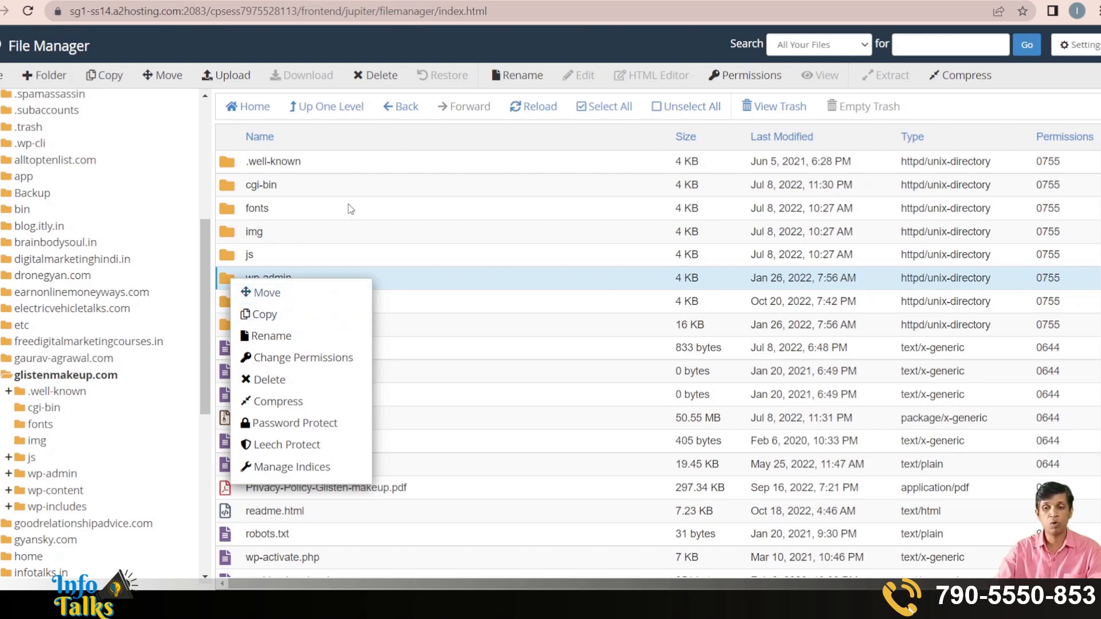
pyautogui.click(309, 210)
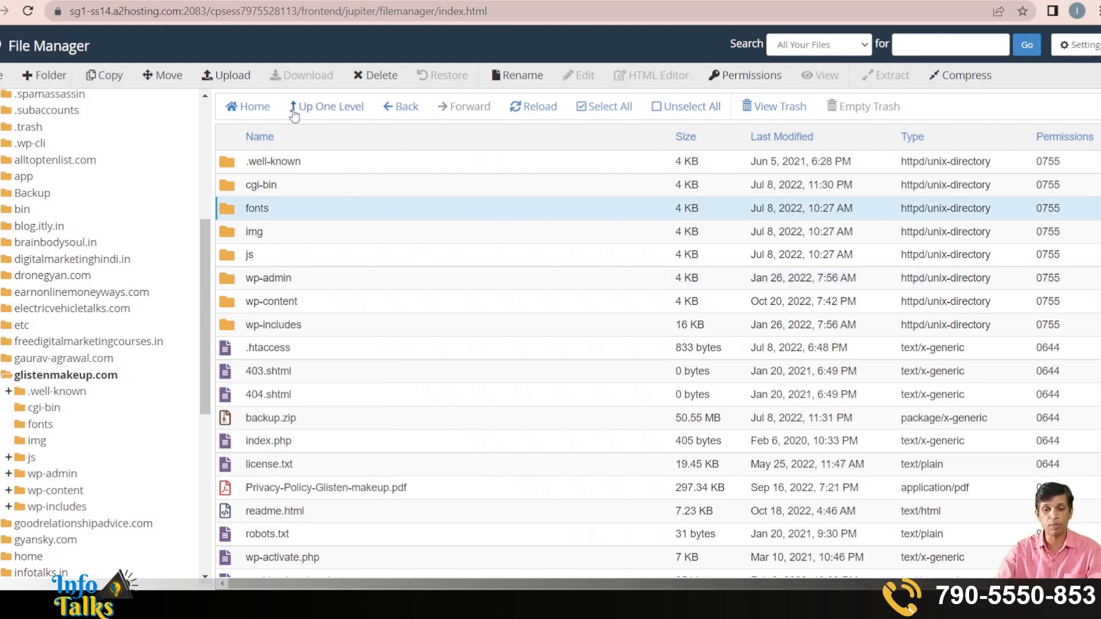
pyautogui.click(255, 163)
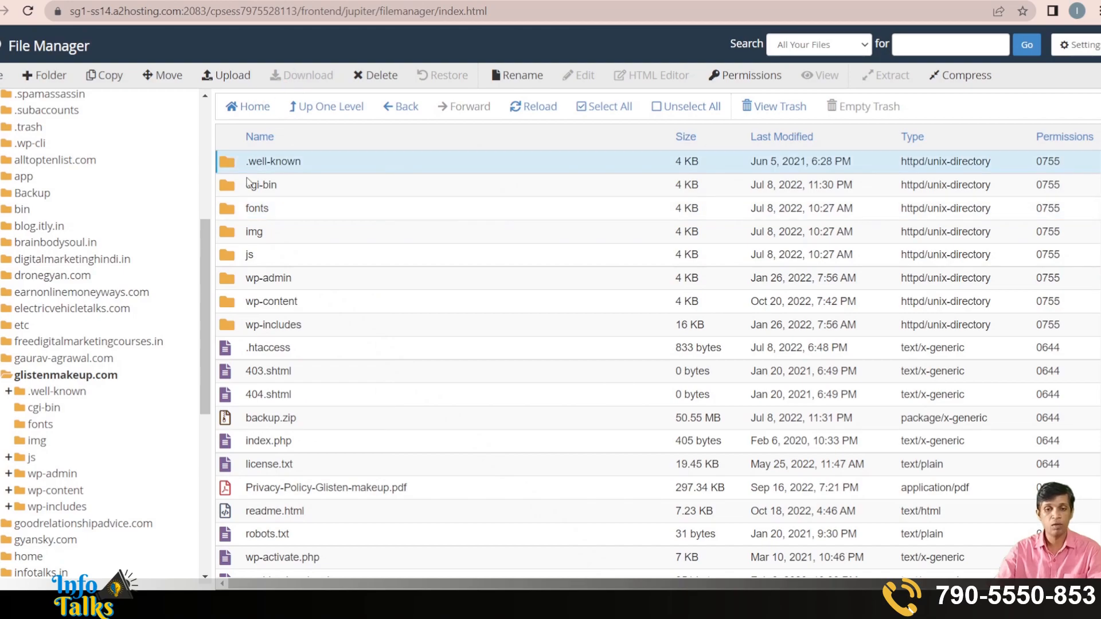
pyautogui.click(249, 186)
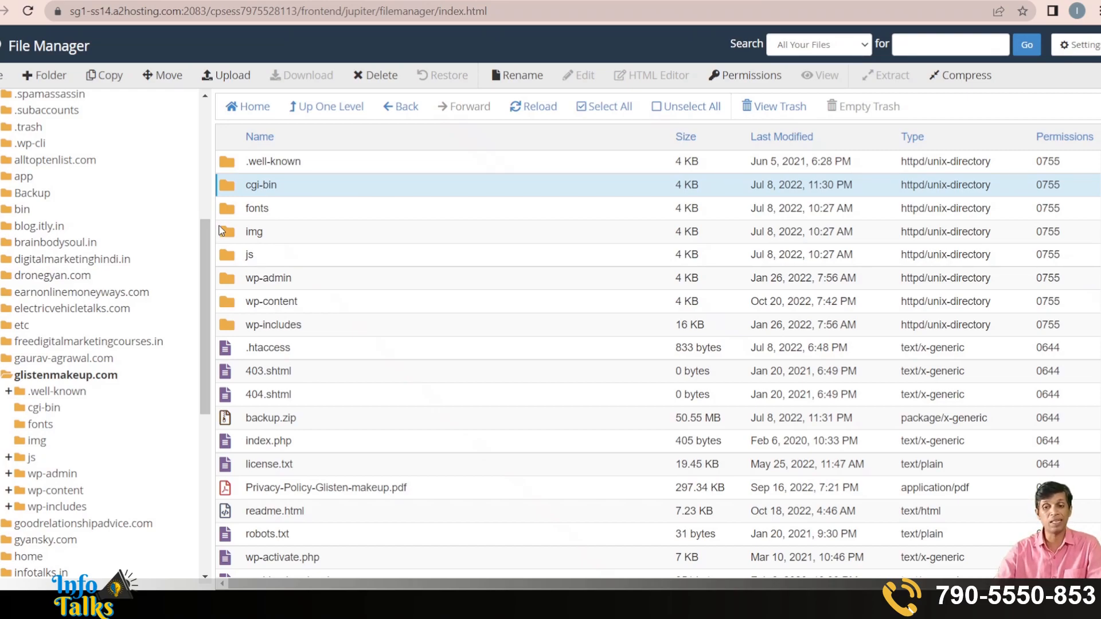
# Return to the A2 Hosting tools, open phpMyAdmin and bring up the export page of the healthw7_glisten database.
pyautogui.click(652, 0)
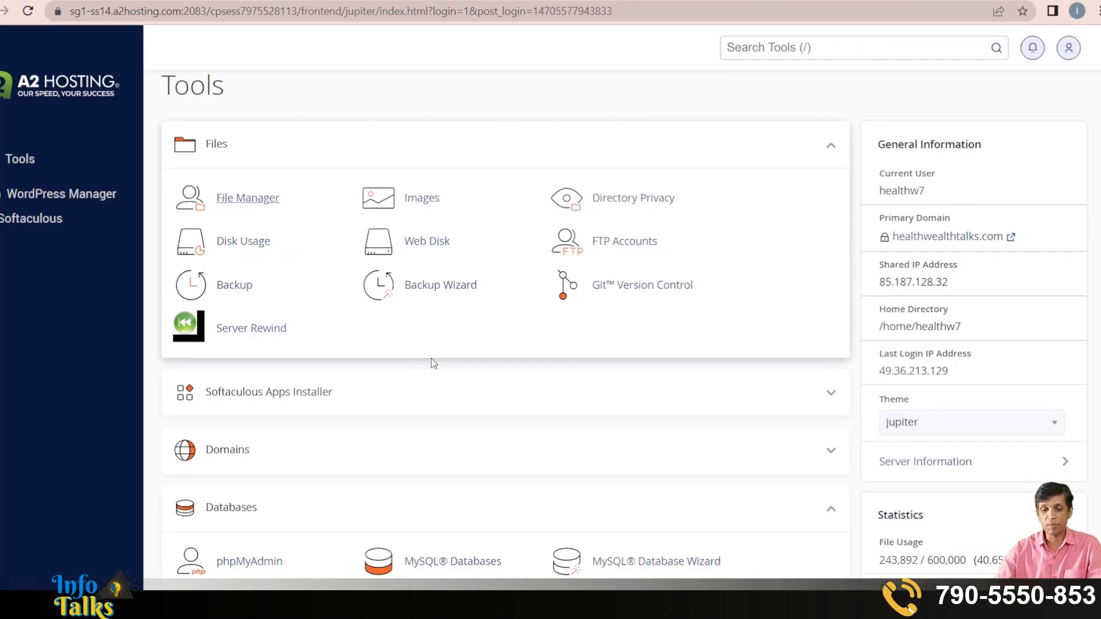
pyautogui.scroll(-3, 431, 359)
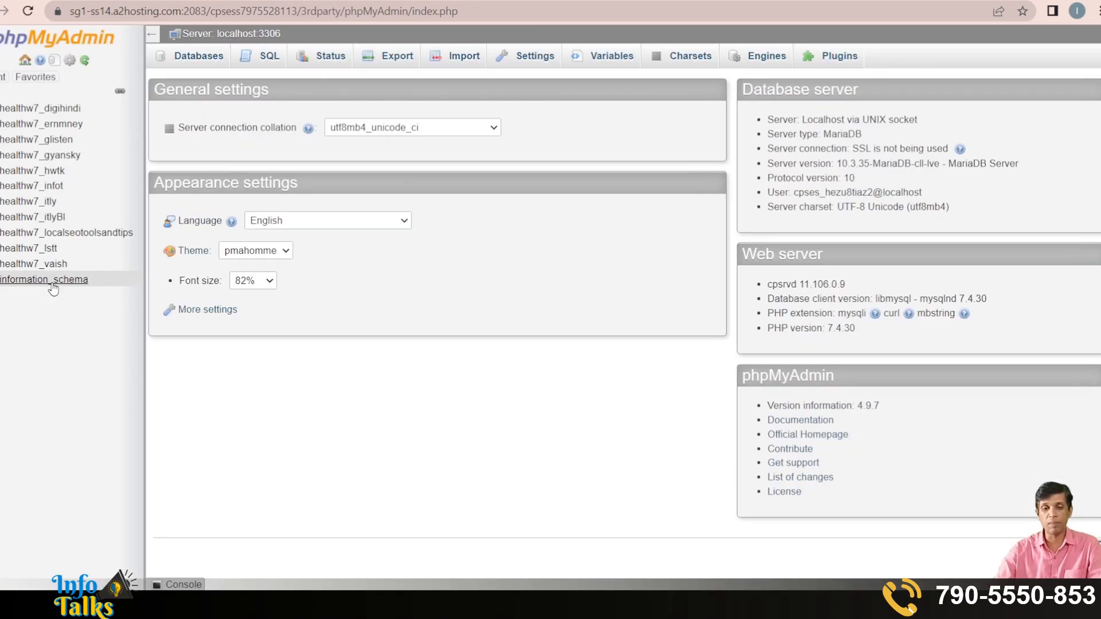
pyautogui.click(62, 143)
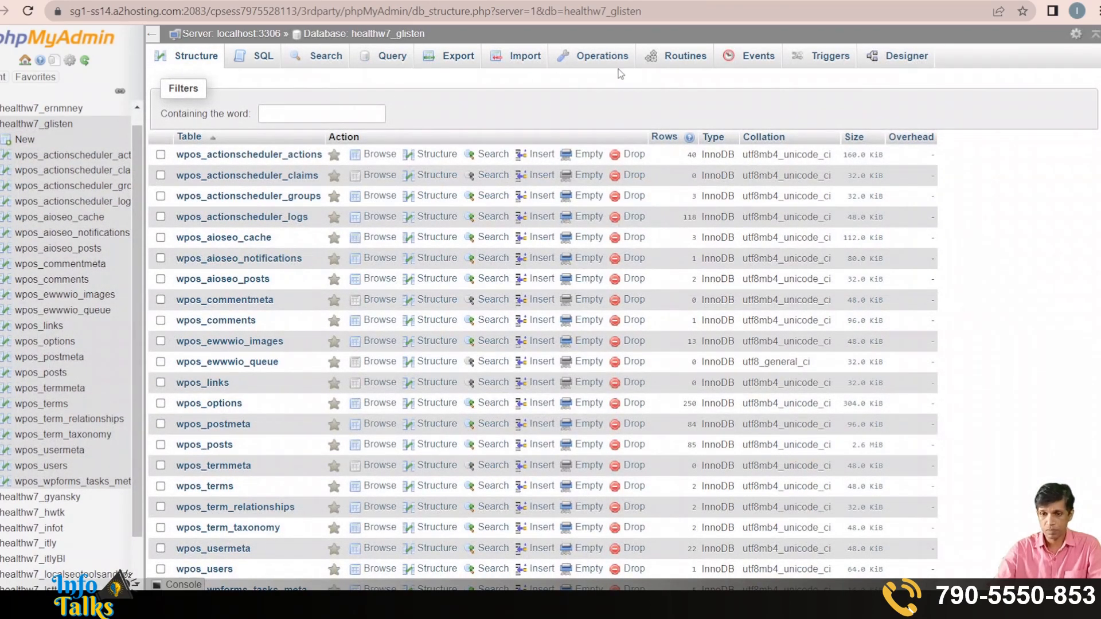
pyautogui.click(451, 63)
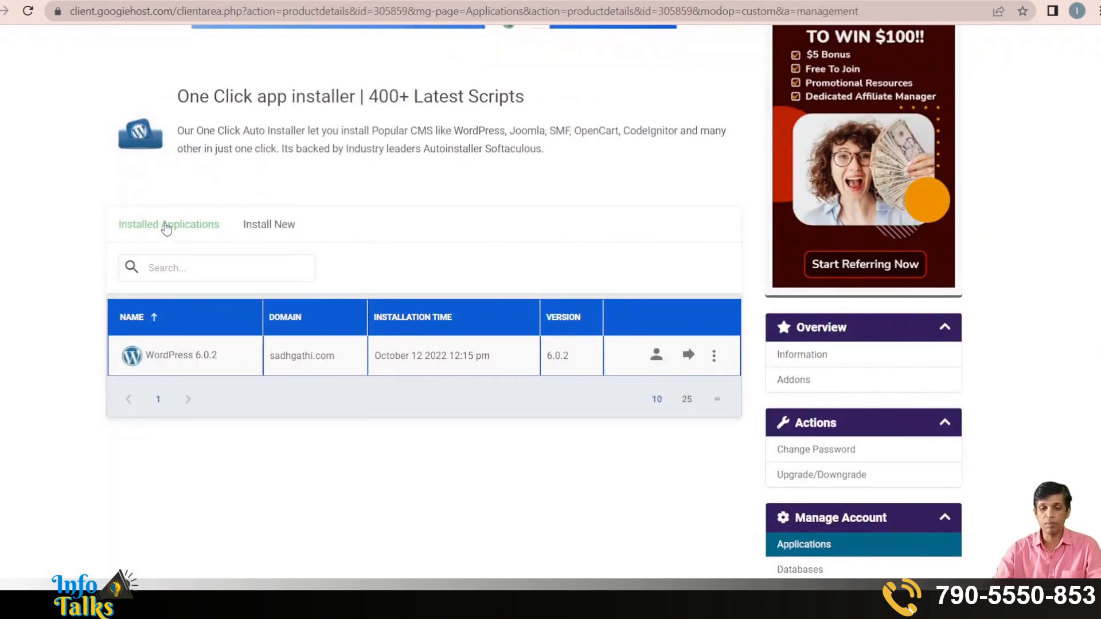
# In GoogieHost, reopen the management page of sadhgathi.com from the products list and launch its phpMyAdmin.
pyautogui.scroll(4, 348, 237)
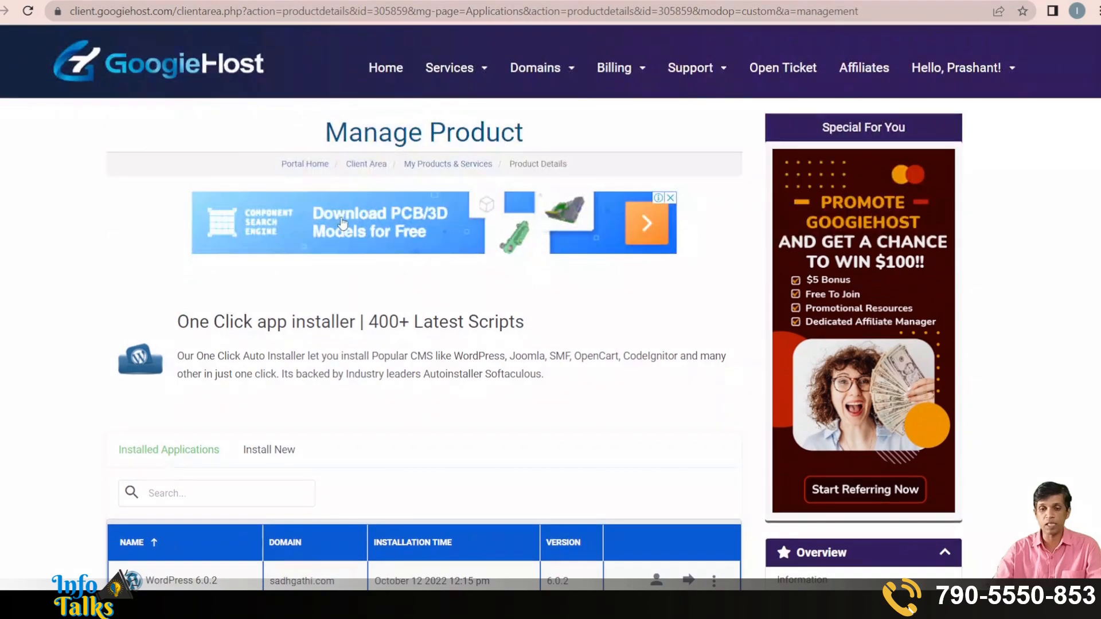
pyautogui.click(424, 166)
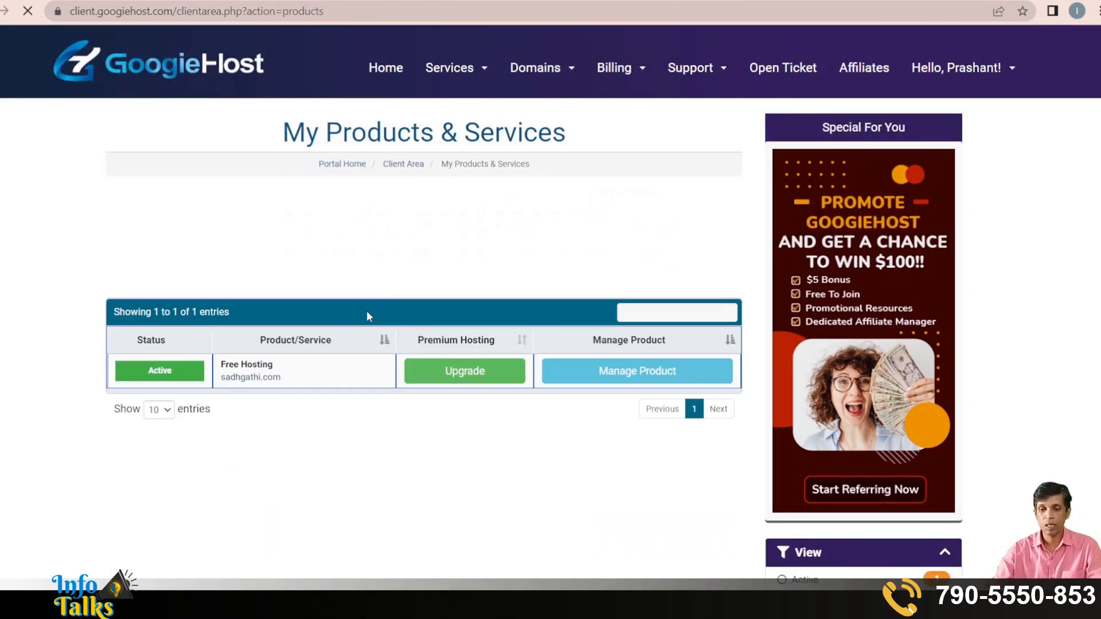
pyautogui.click(585, 374)
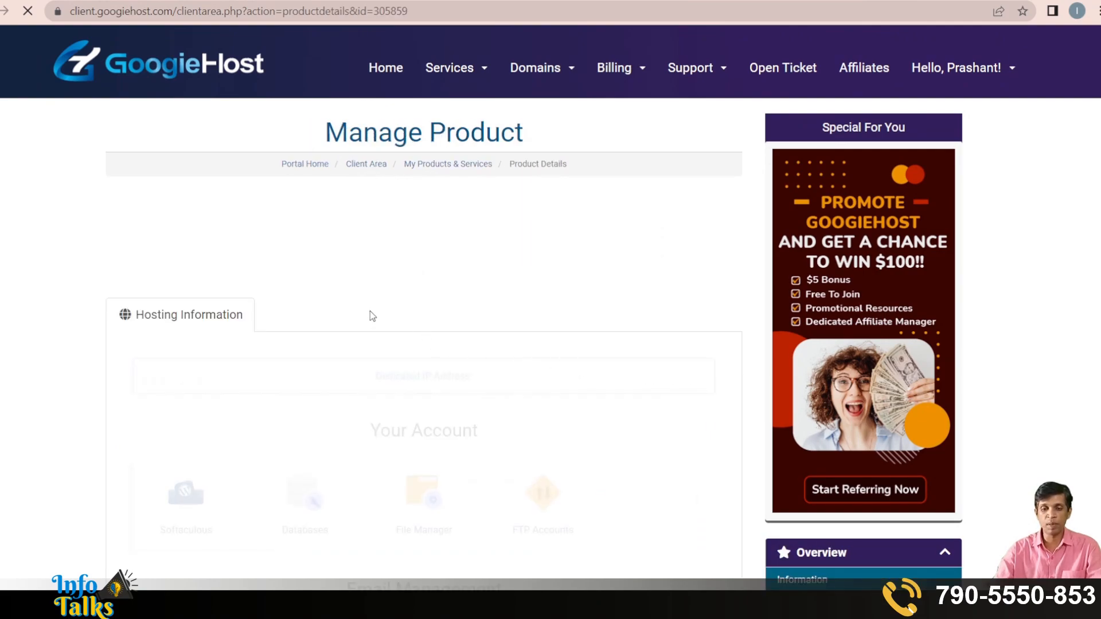
pyautogui.scroll(-3, 371, 315)
pyautogui.scroll(-10, 369, 312)
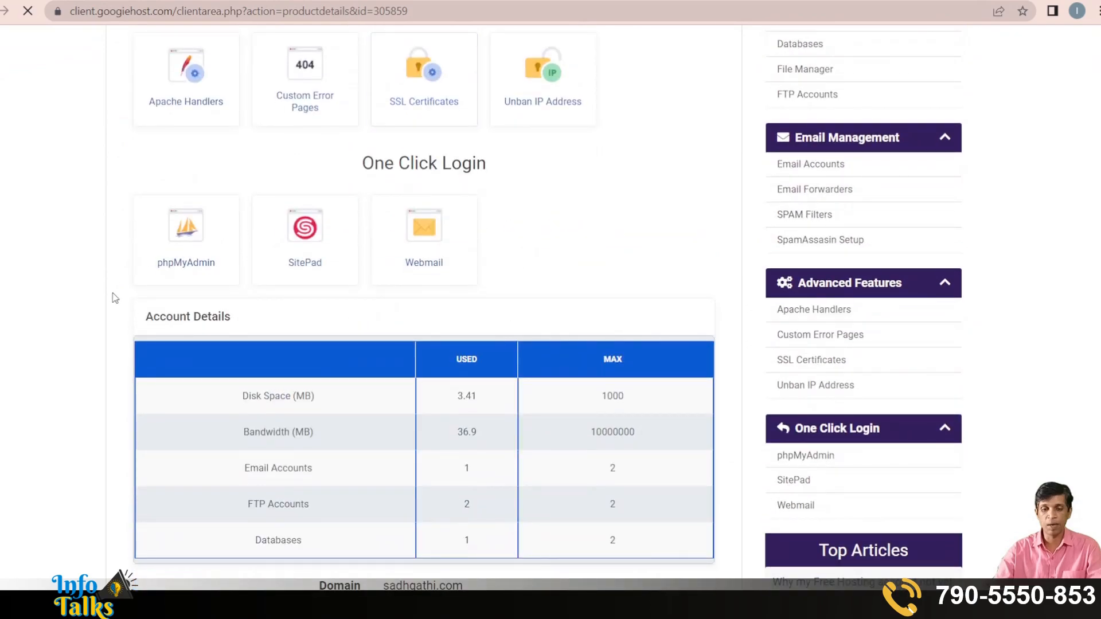
pyautogui.click(203, 262)
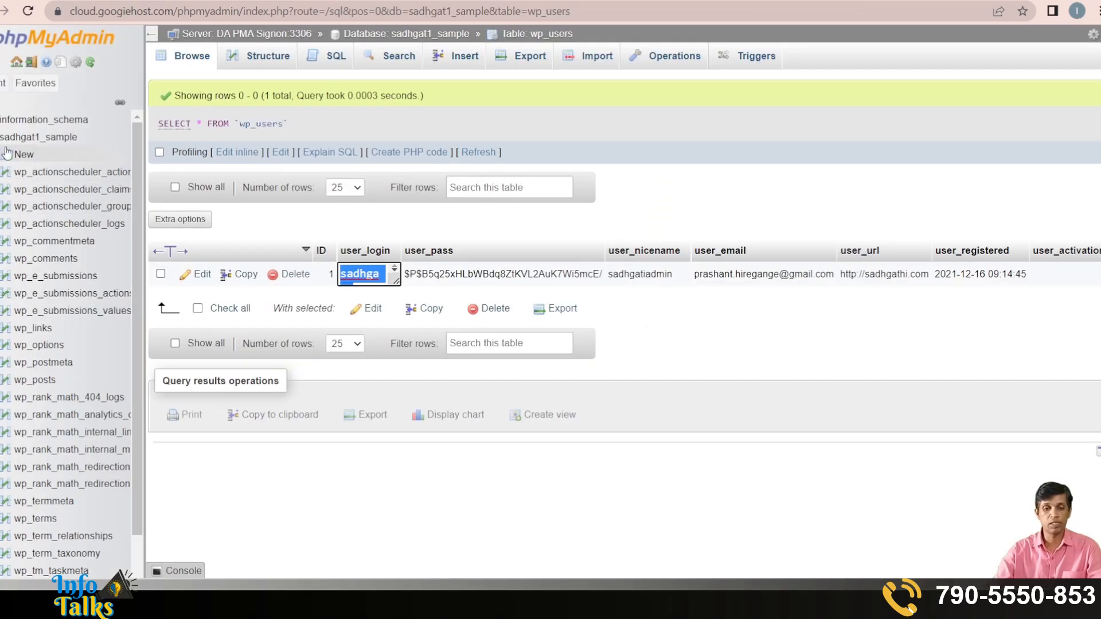
# Collapse the sadhgat1_sample database's table list and return to the GoogieHost management page of sadhgathi.com.
pyautogui.click(1, 138)
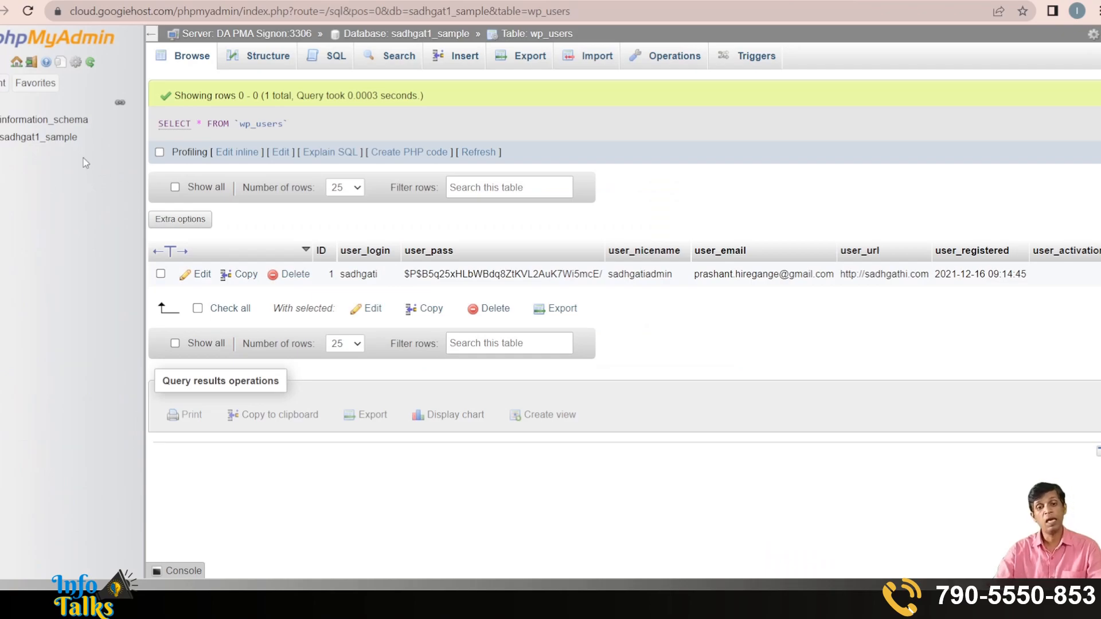
pyautogui.click(141, 0)
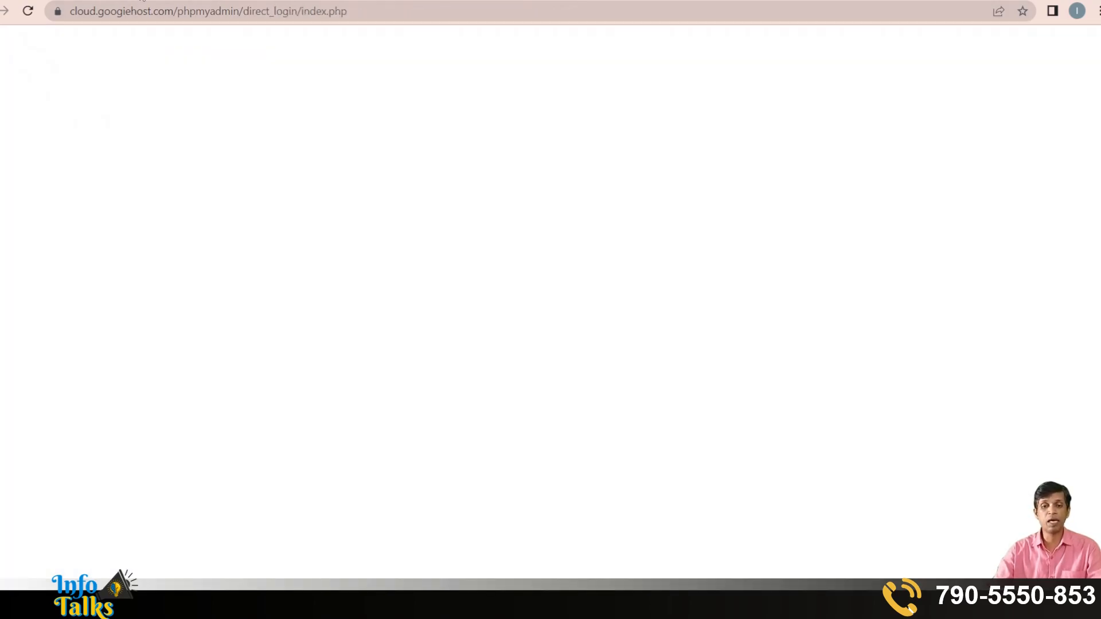
pyautogui.click(83, 0)
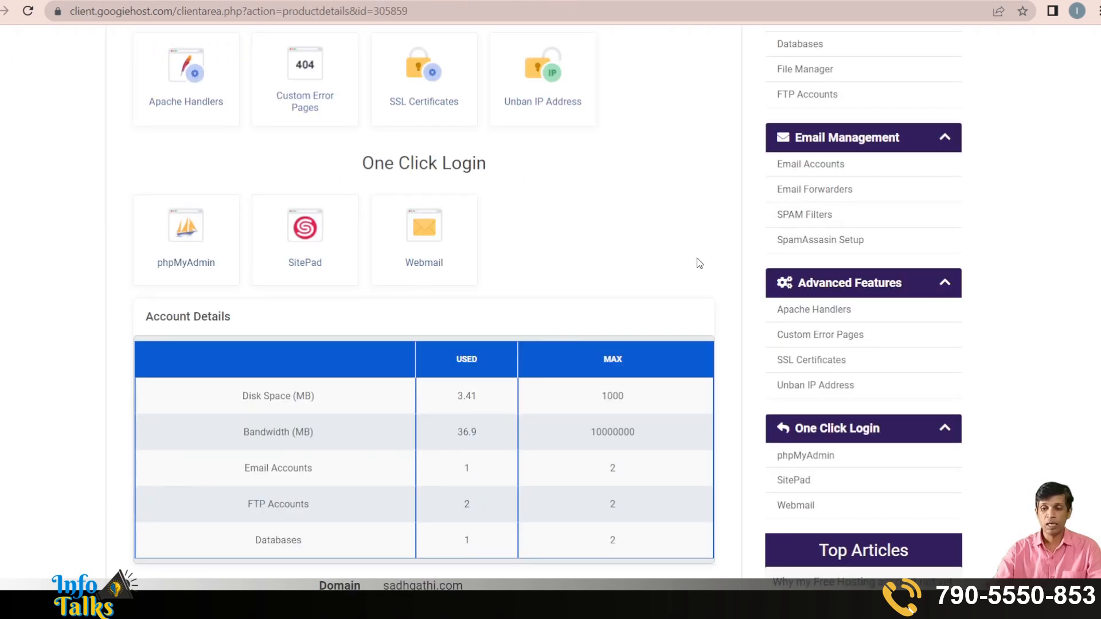
# Open the database management of sadhgathi.com, inspect the name, username and password fields of the Create Database form, and close it.
pyautogui.scroll(5, 709, 330)
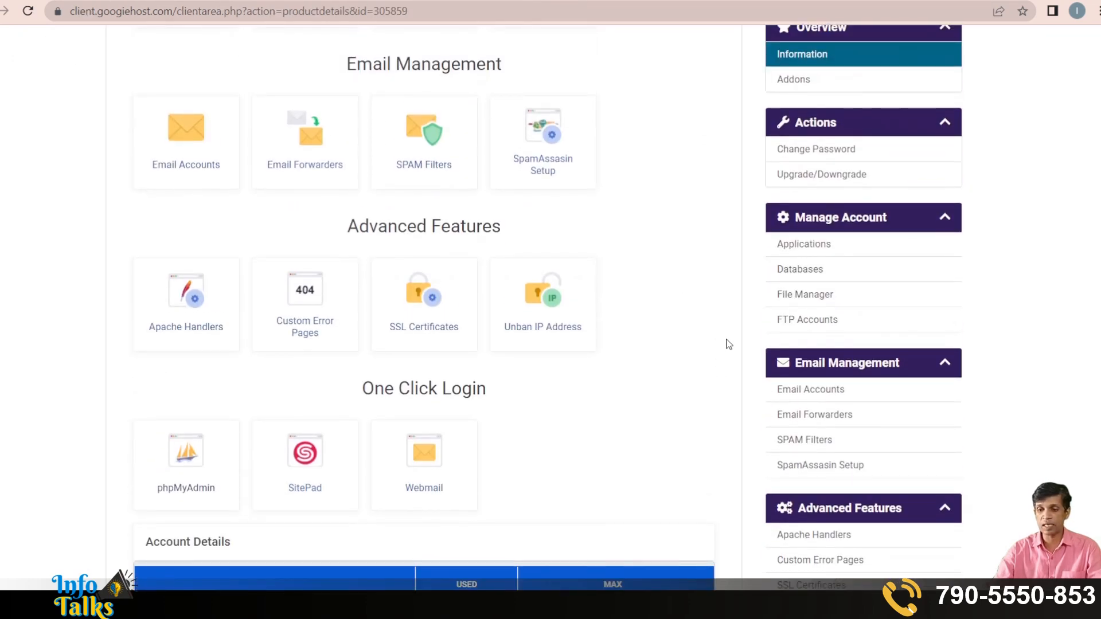
pyautogui.click(798, 347)
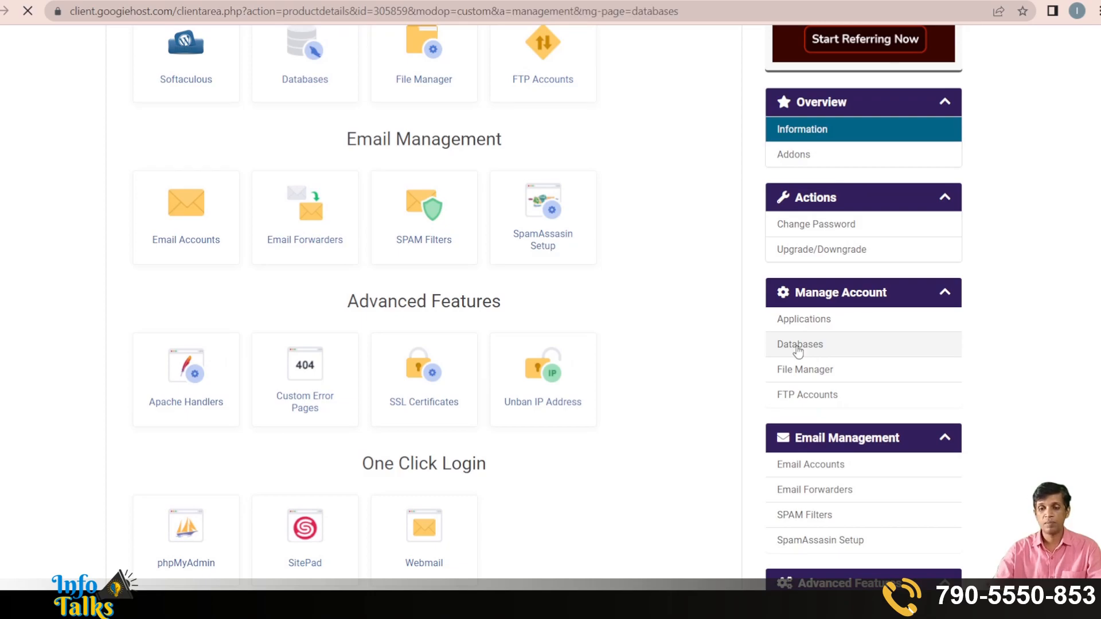
pyautogui.scroll(-5, 434, 321)
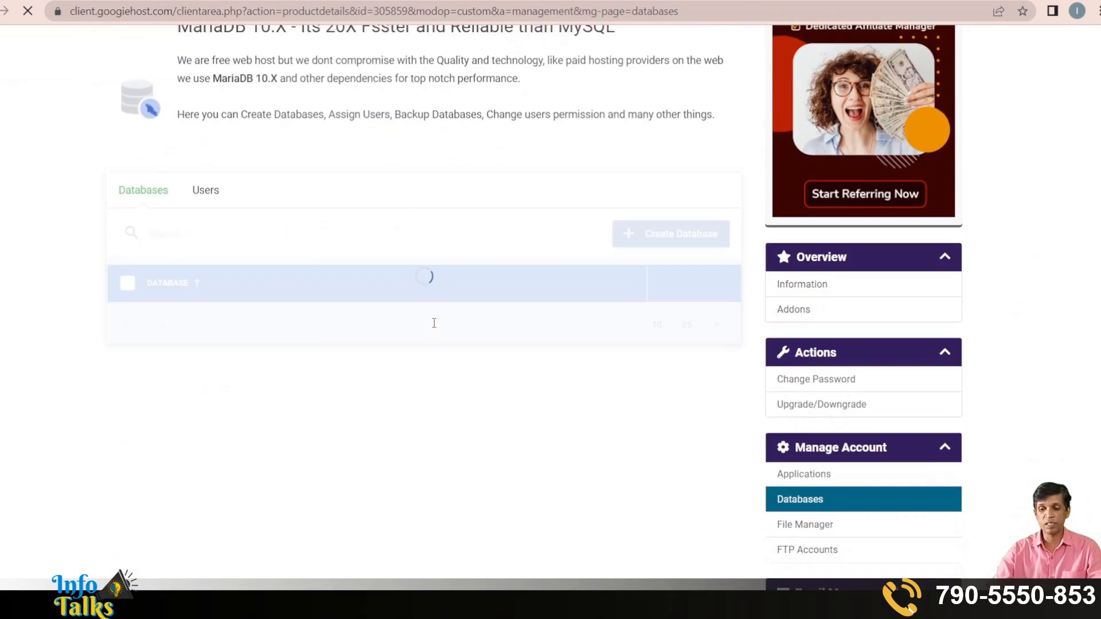
pyautogui.click(665, 235)
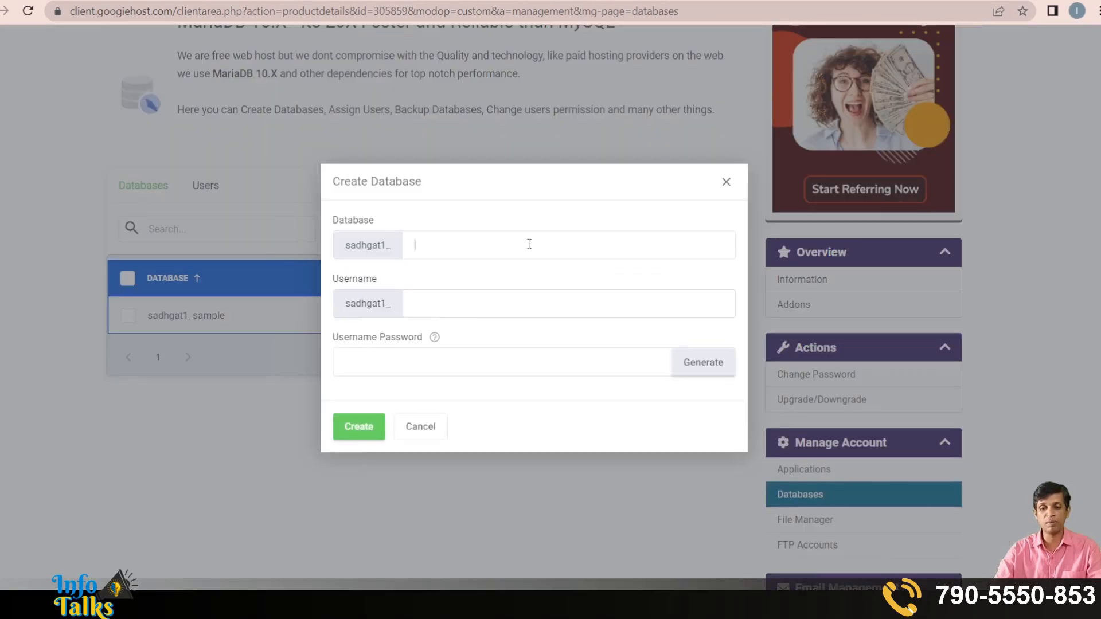
pyautogui.click(458, 305)
pyautogui.click(426, 357)
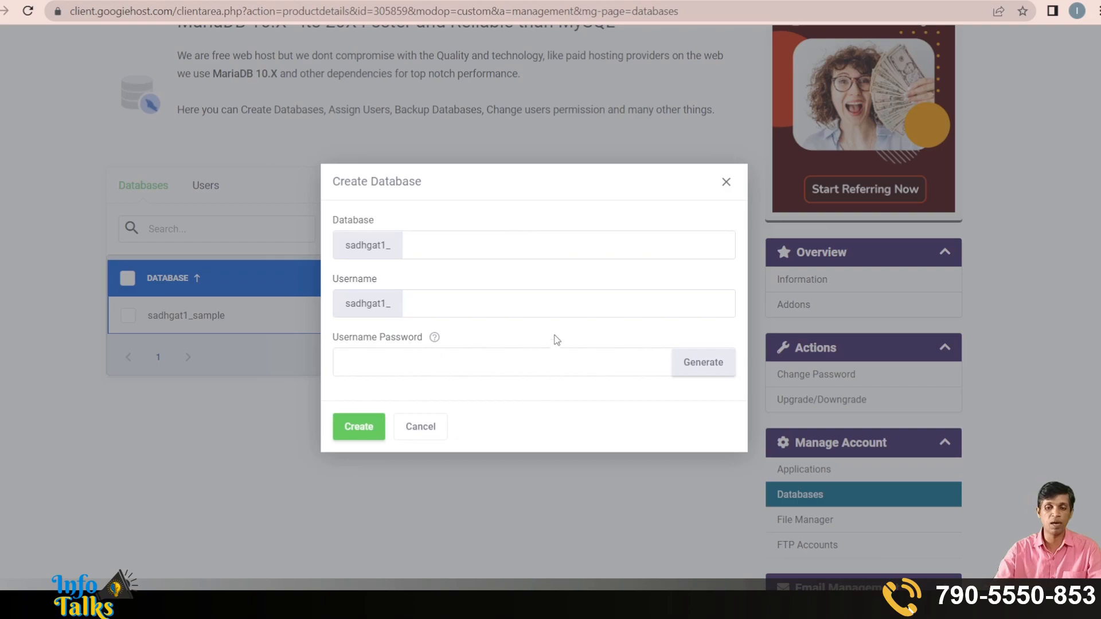
pyautogui.click(726, 183)
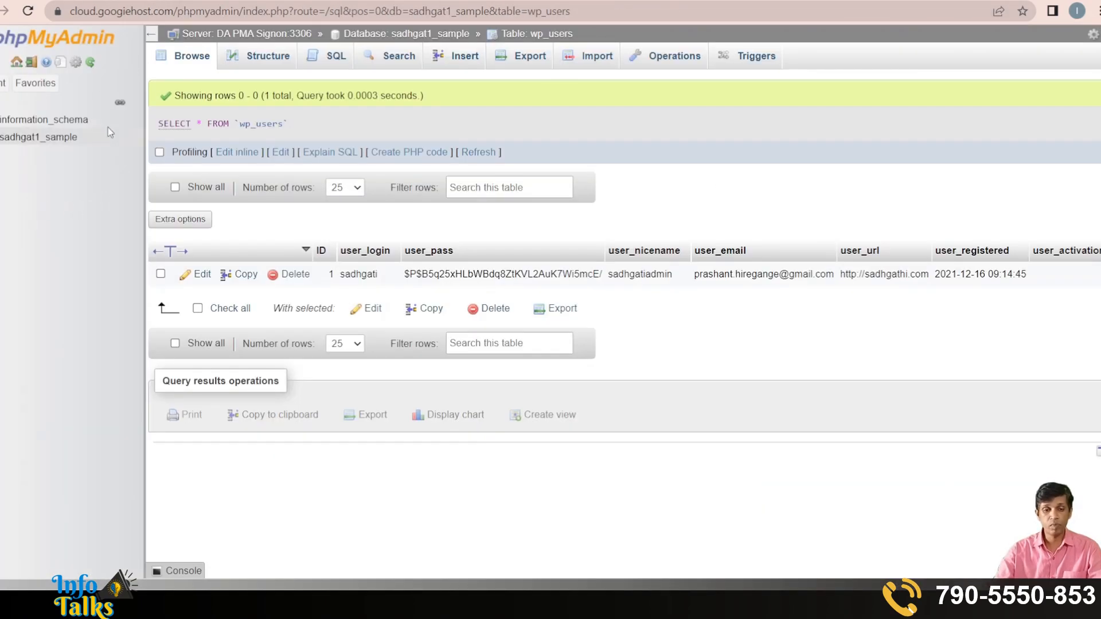
# Return to phpMyAdmin, expand and collapse the sadhgat1_sample table list, and open the SQL query page.
pyautogui.click(26, 139)
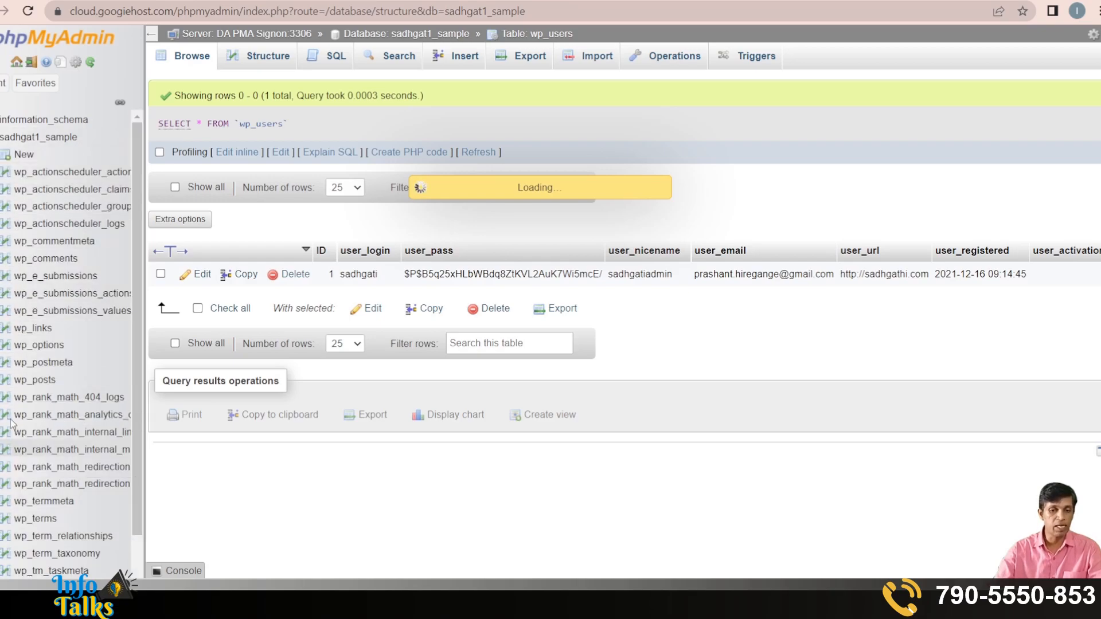
pyautogui.click(3, 138)
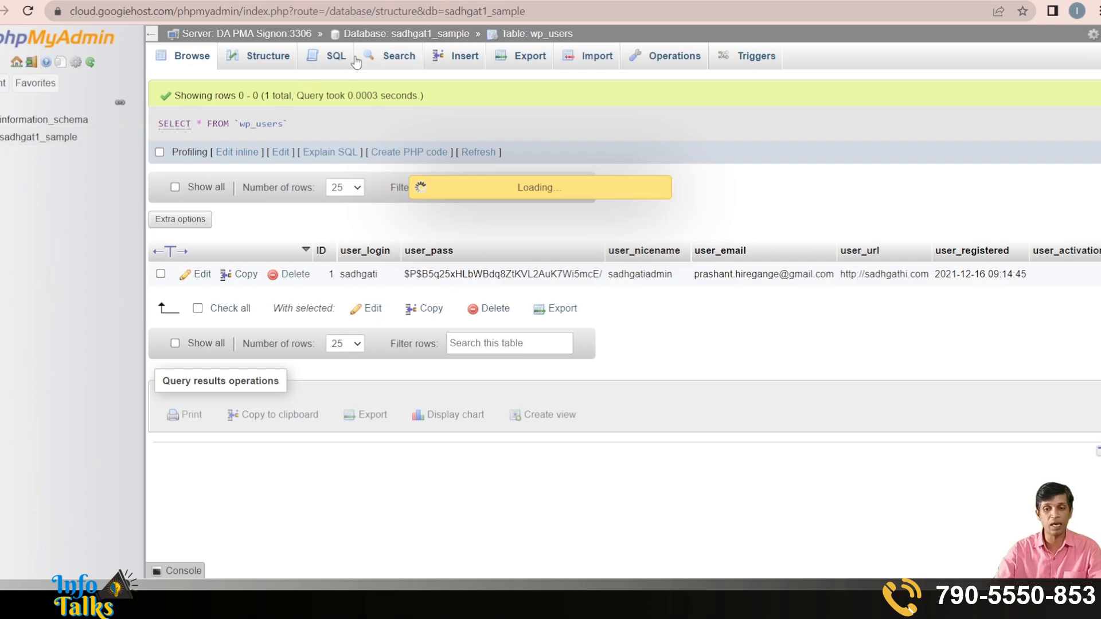
pyautogui.click(332, 57)
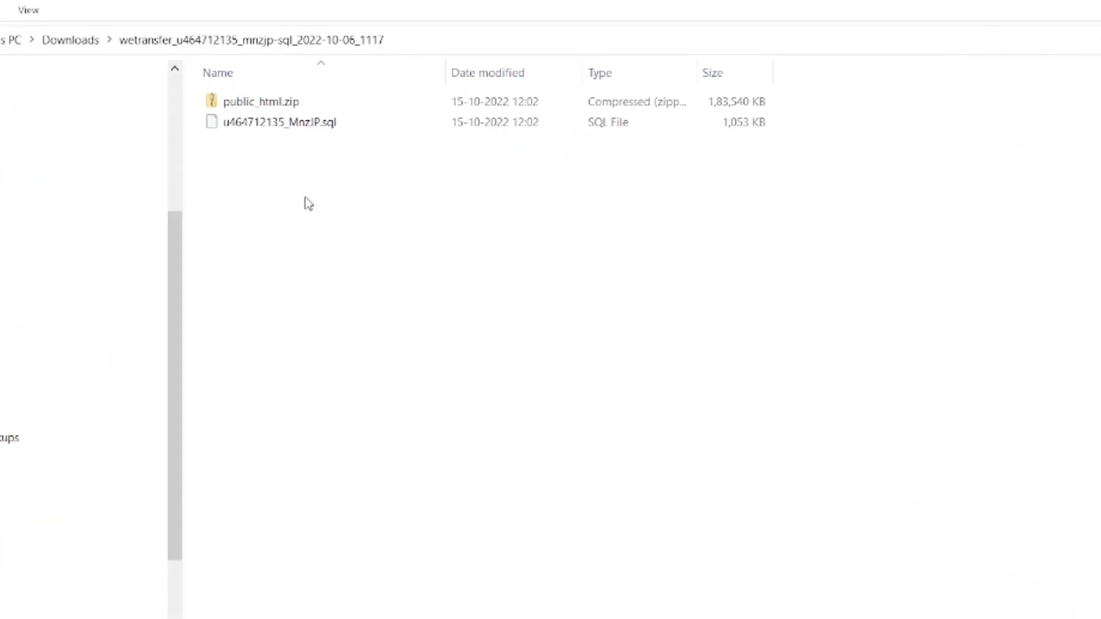
# Open the SQL dump stored beside public_html.zip in the downloaded wetransfer folder and select its entire text for copying.
pyautogui.click(300, 128)
pyautogui.doubleClick(299, 127)
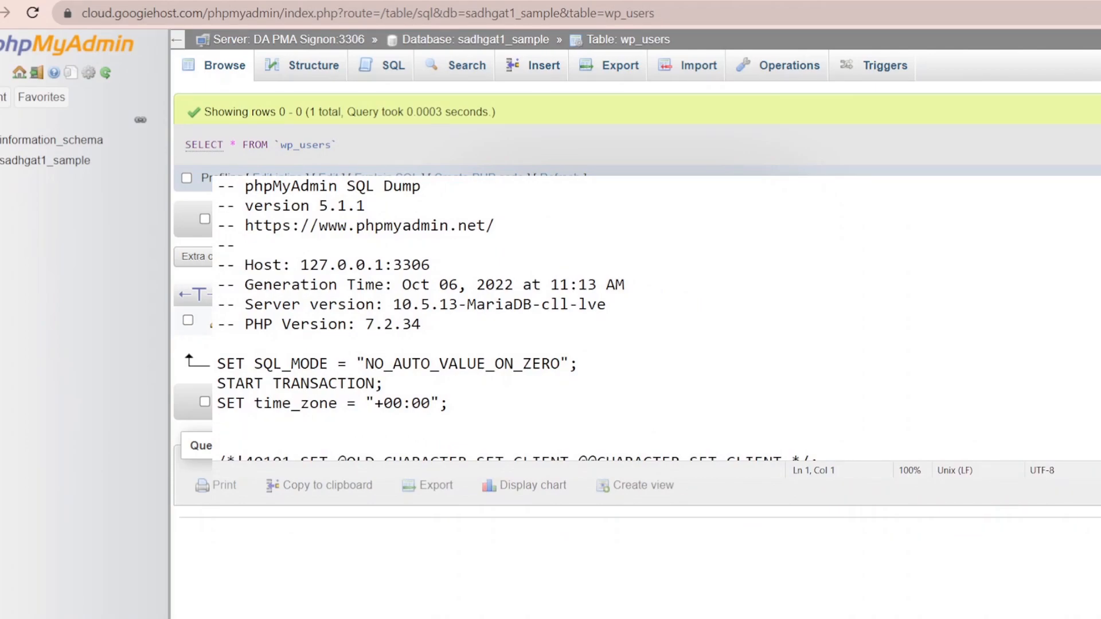
pyautogui.click(546, 388)
pyautogui.hotkey('ctrl', 'a')
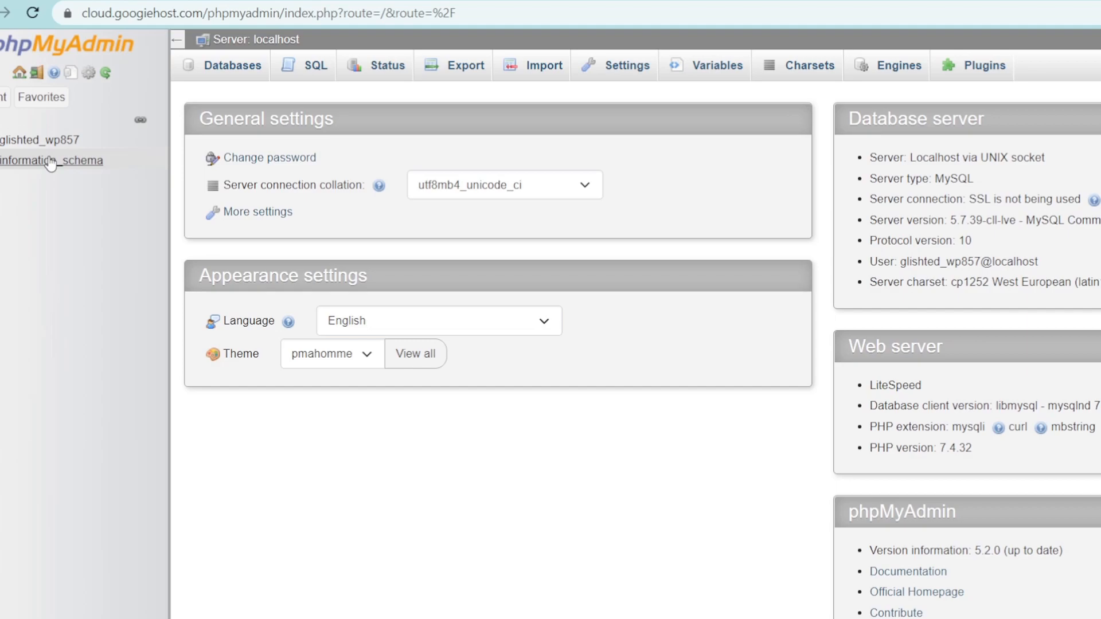
# Open the SQL query page of the glishted_wp857 database and paste the complete SQL dump into the query box.
pyautogui.click(39, 140)
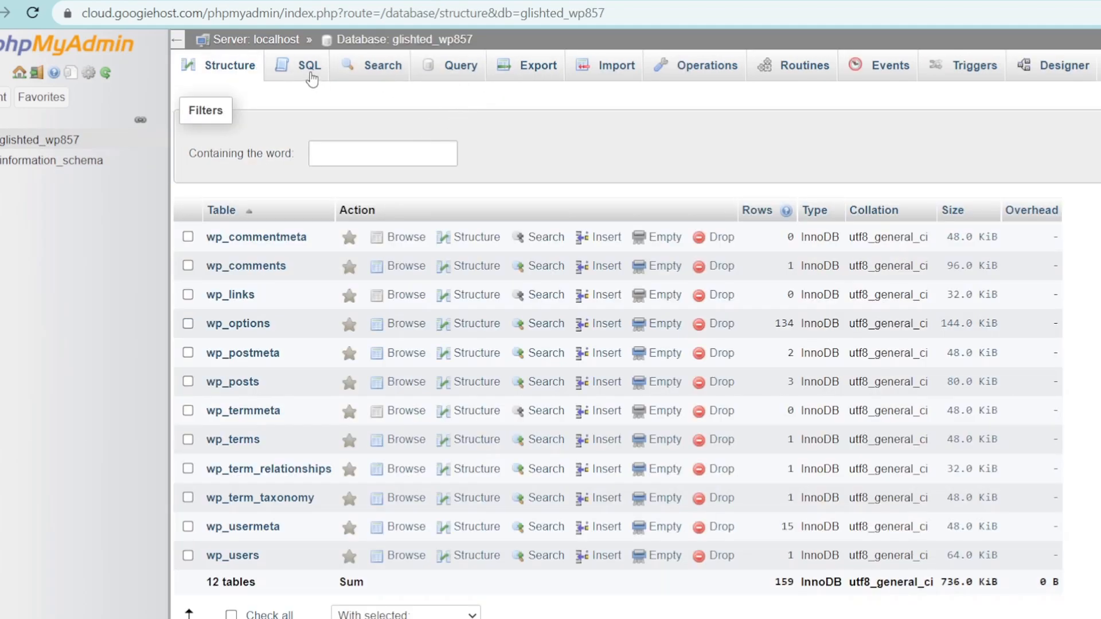
pyautogui.click(310, 68)
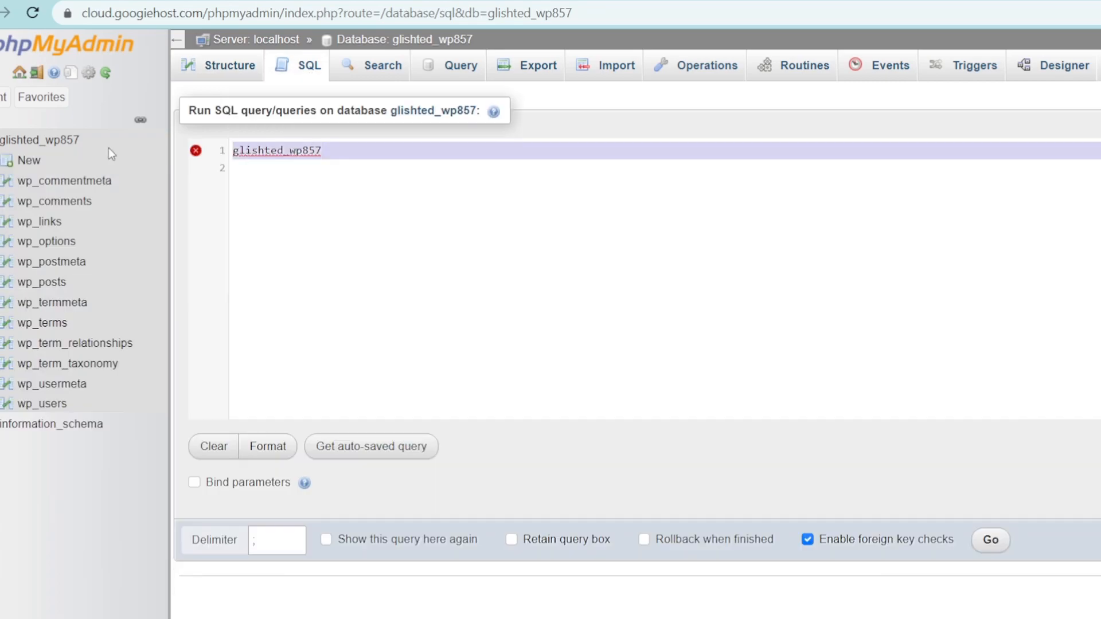
pyautogui.hotkey('ctrl', 'v')
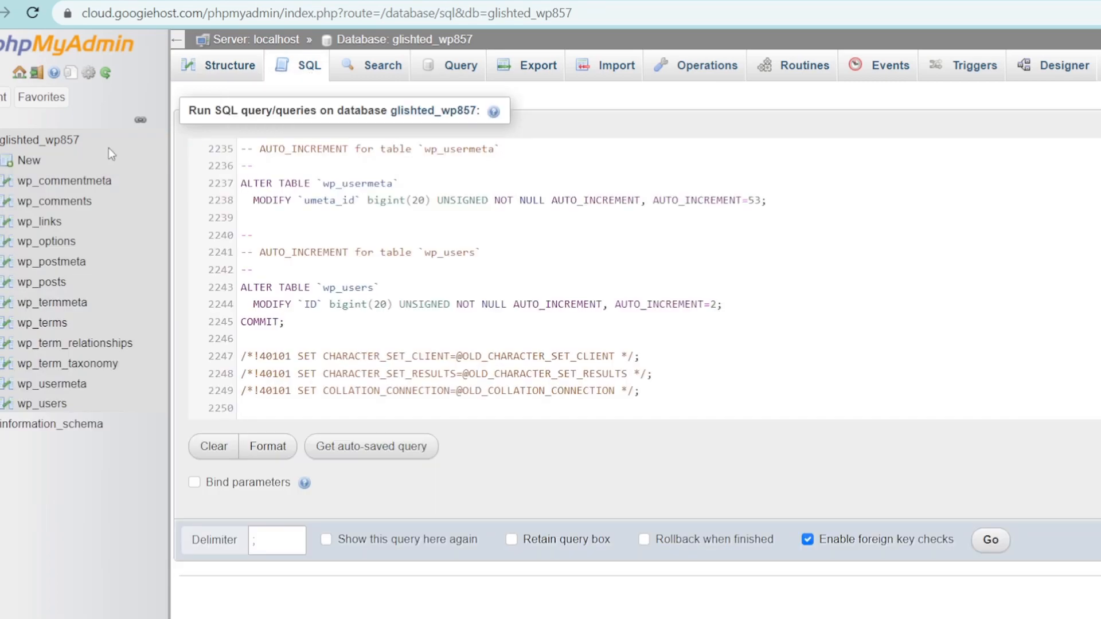
pyautogui.scroll(5, 459, 327)
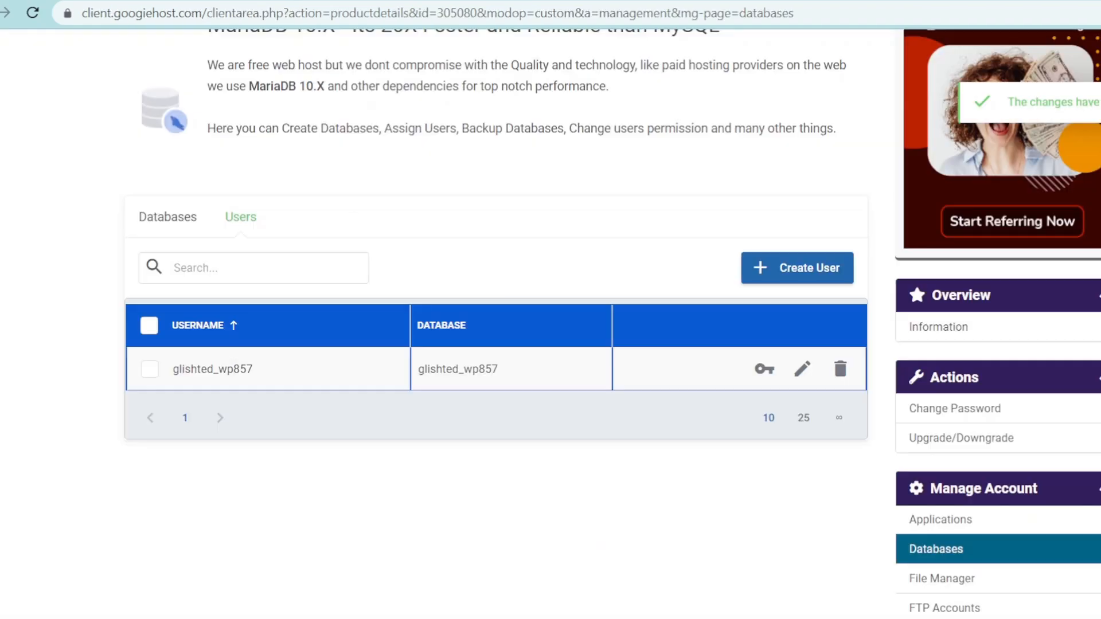
# Return to the GoogieHost products list, reopen the management page of glistenmakeup.com and launch its File Manager.
pyautogui.scroll(5, 320, 336)
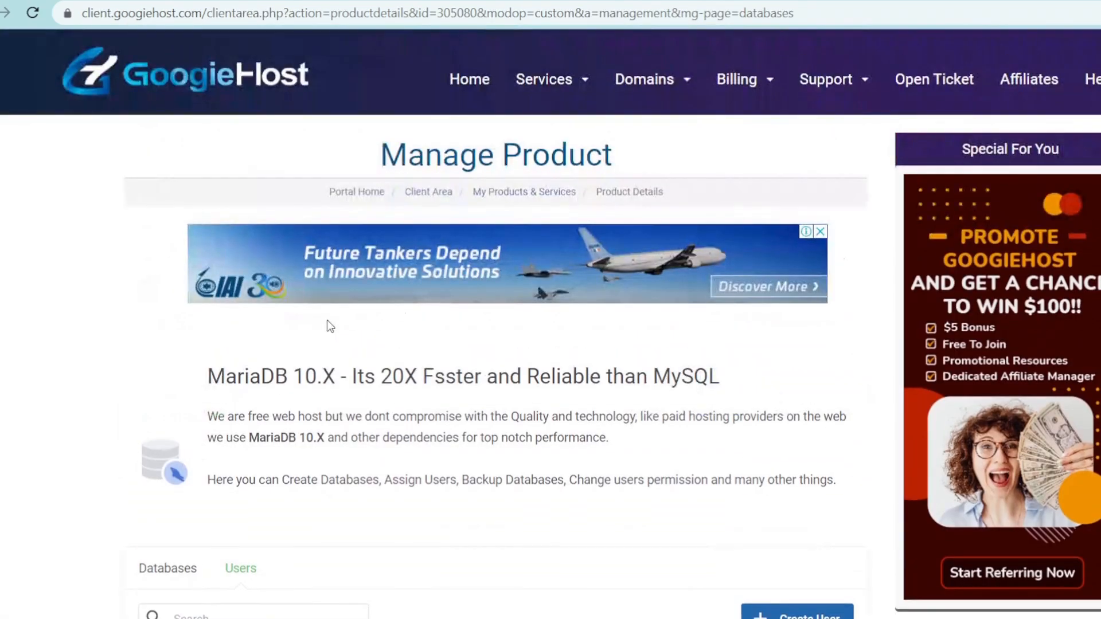
pyautogui.click(501, 193)
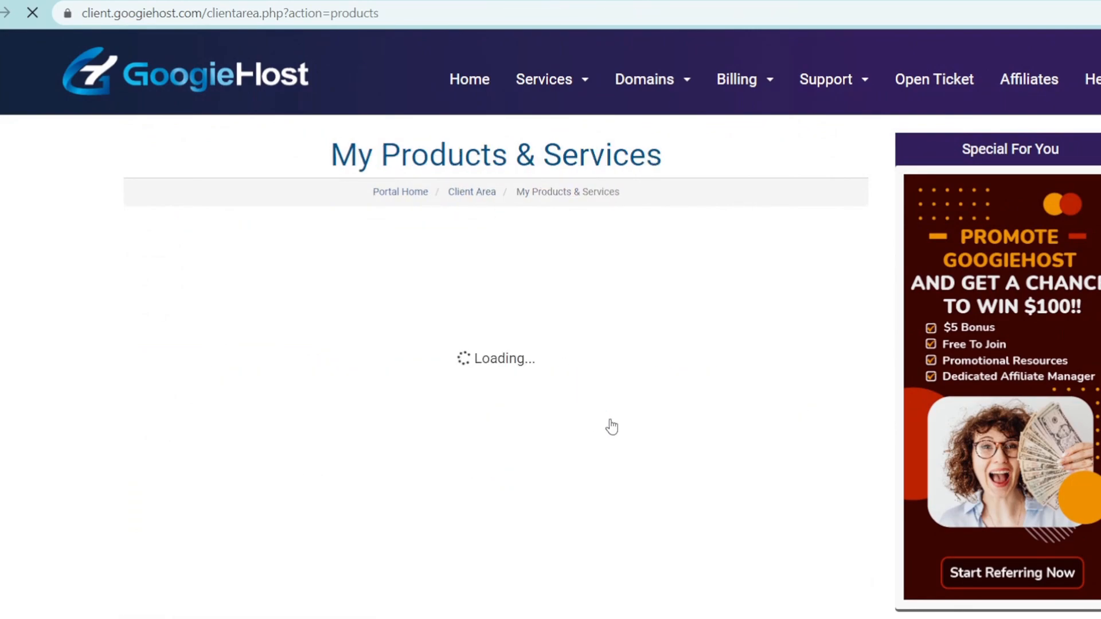
pyautogui.click(674, 441)
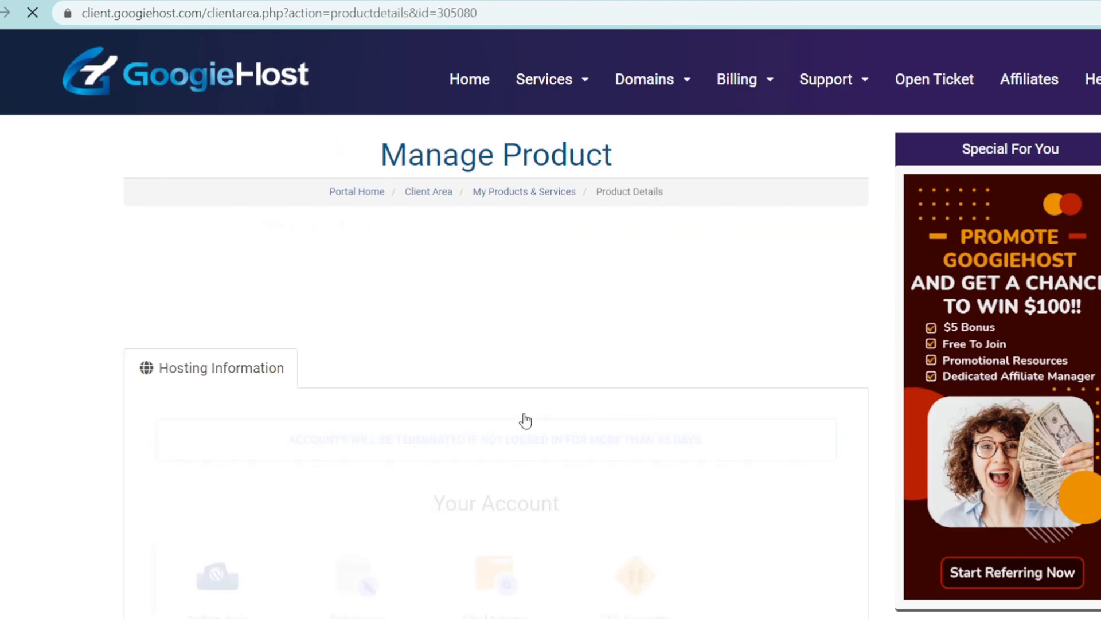
pyautogui.scroll(-3, 445, 414)
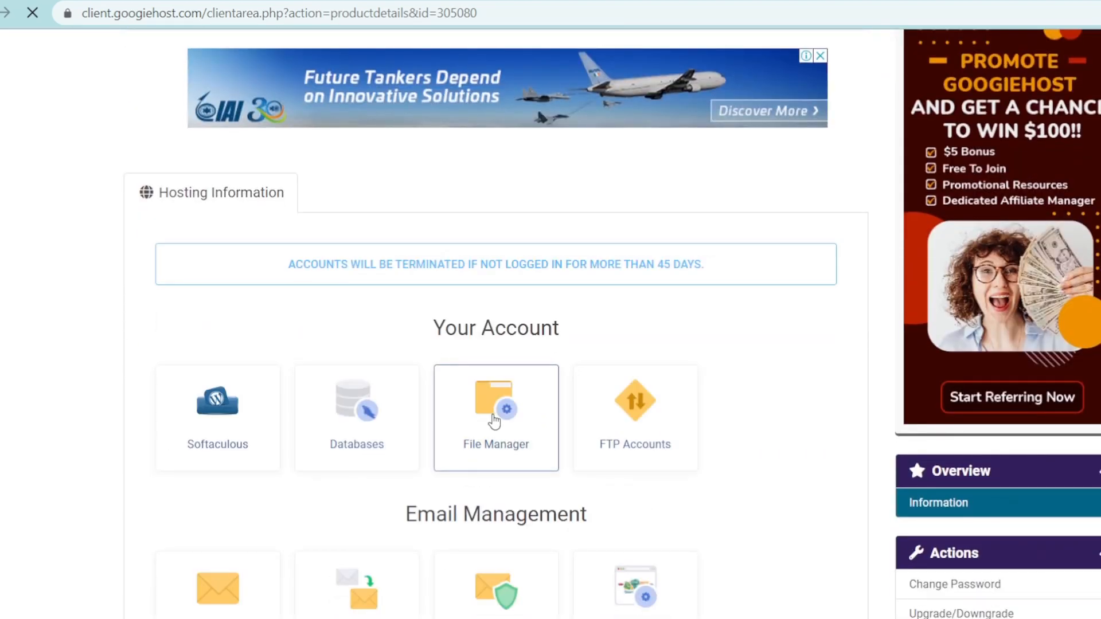
pyautogui.click(494, 421)
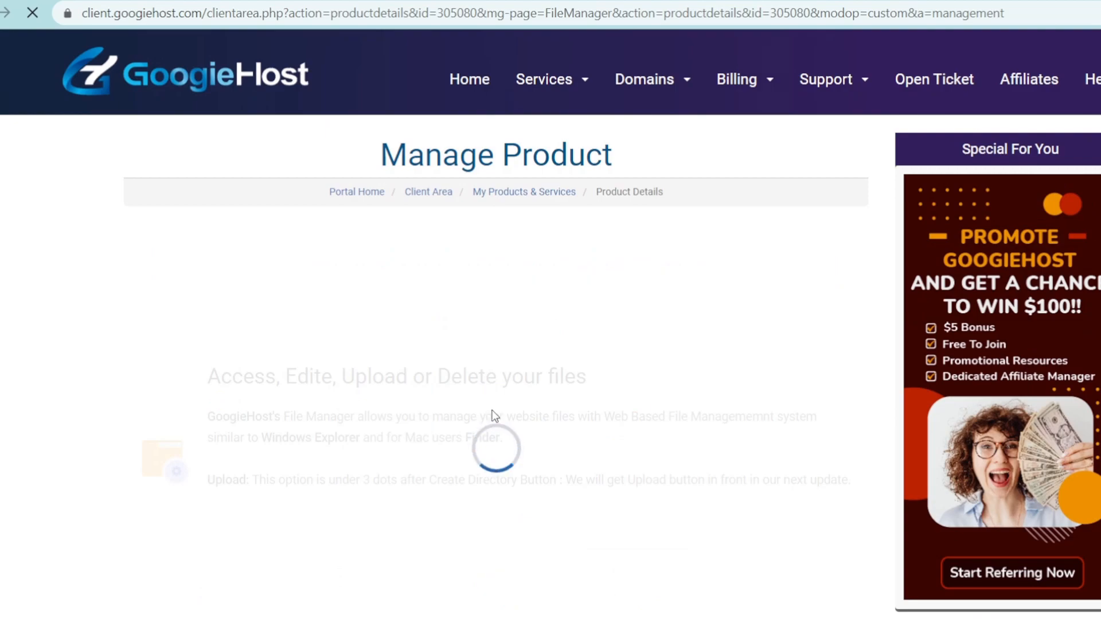
# Examine the home directory's folders in File Manager and where the upload action for site files is offered.
pyautogui.scroll(-5, 493, 411)
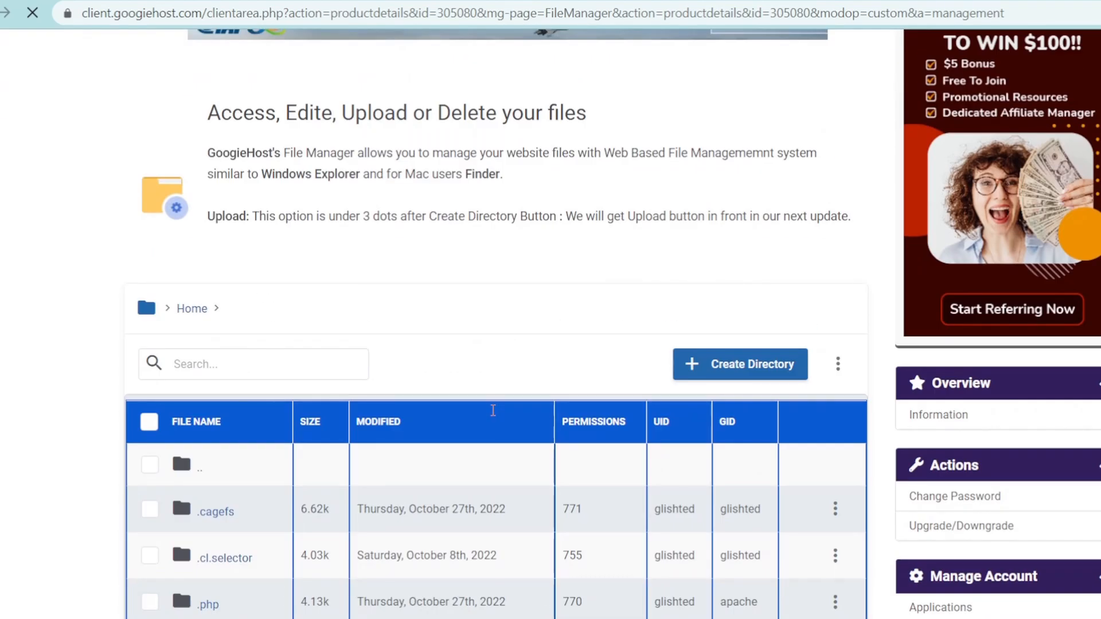
pyautogui.scroll(-3, 493, 411)
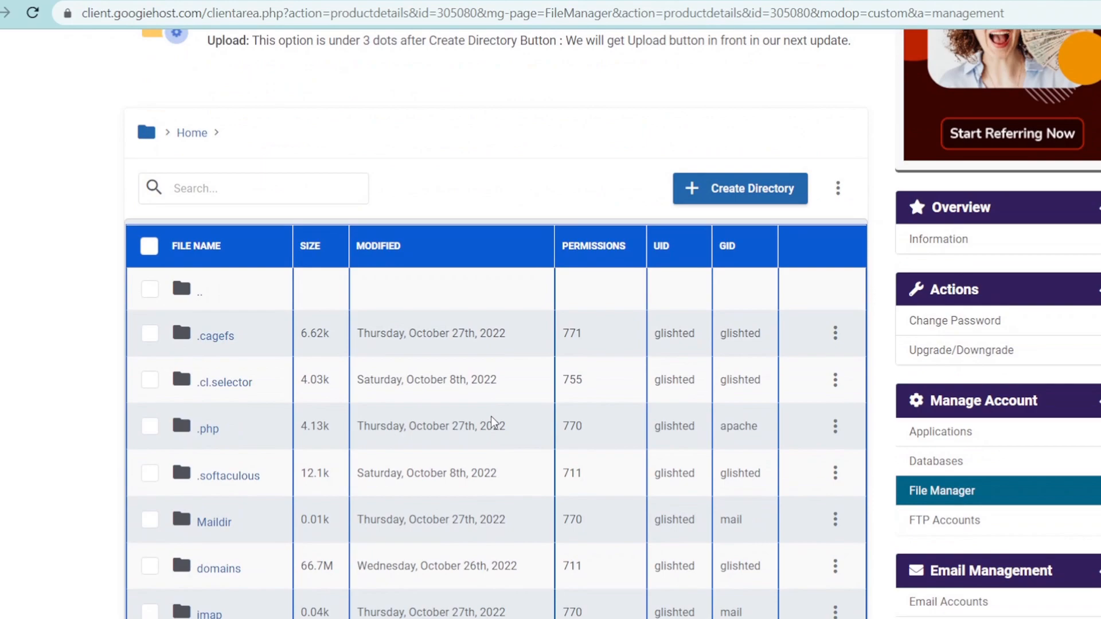
pyautogui.scroll(3, 595, 431)
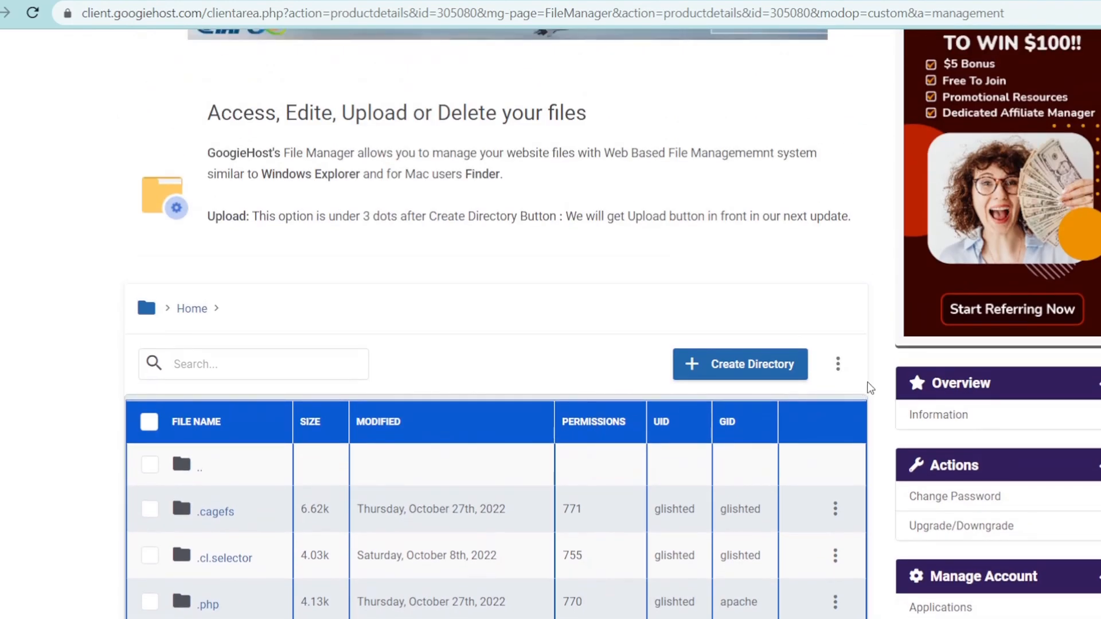
pyautogui.click(838, 363)
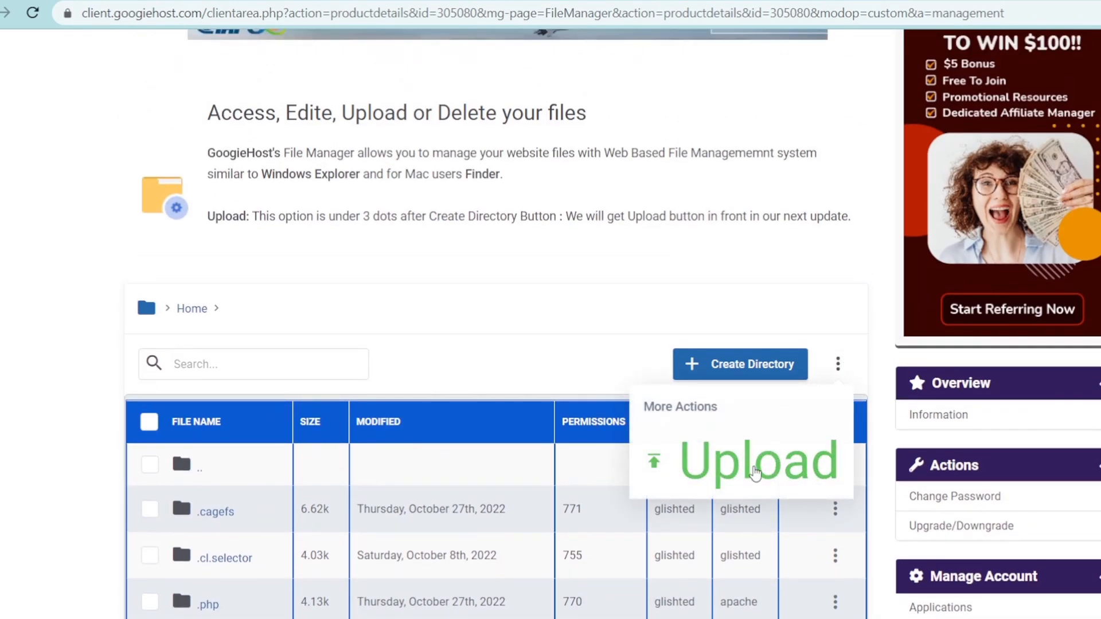
pyautogui.click(542, 308)
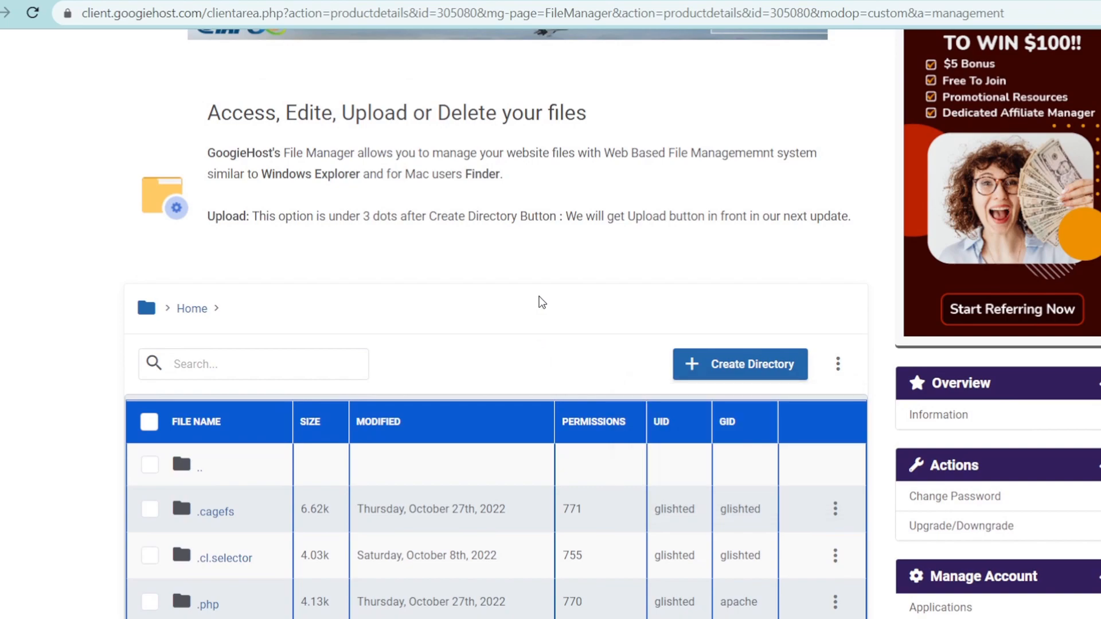
pyautogui.scroll(-3, 542, 302)
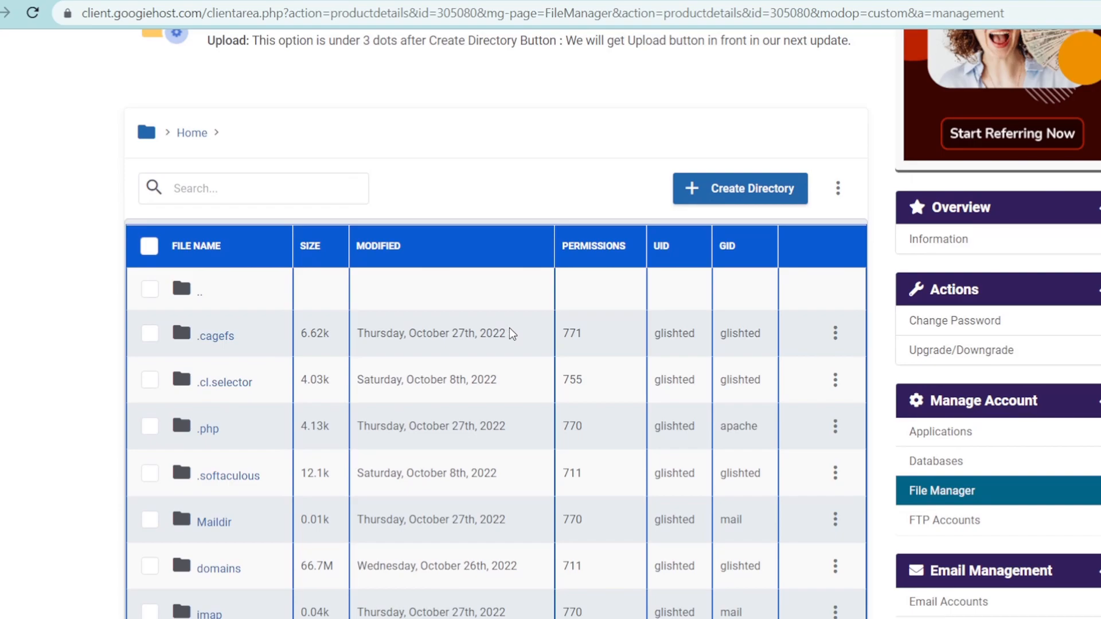
pyautogui.scroll(8, 512, 334)
pyautogui.scroll(-6, 512, 334)
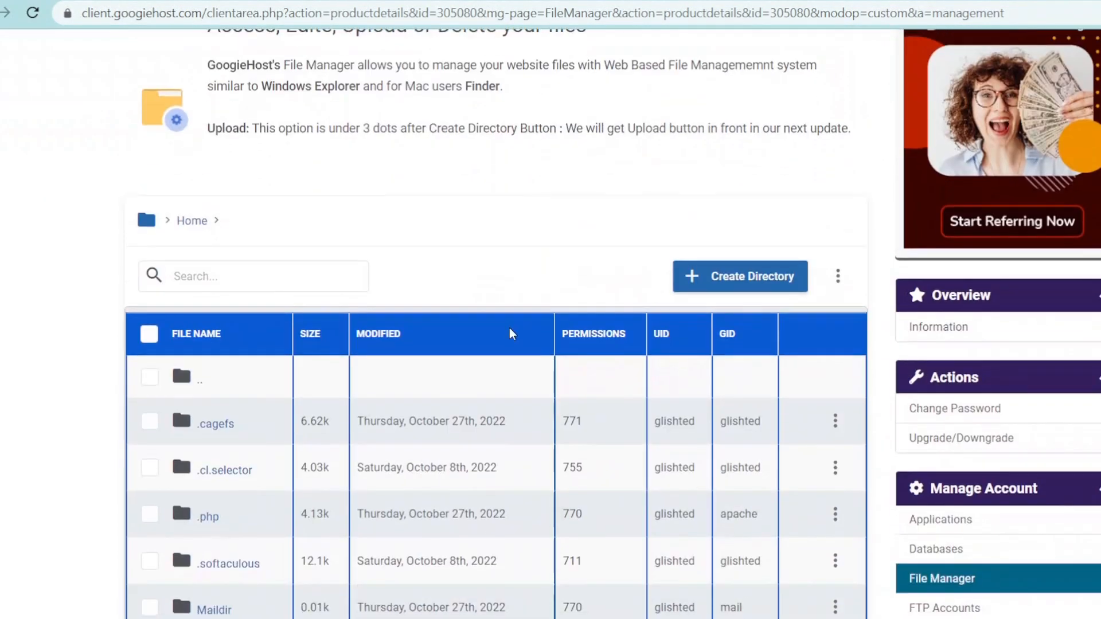
pyautogui.scroll(-5, 512, 334)
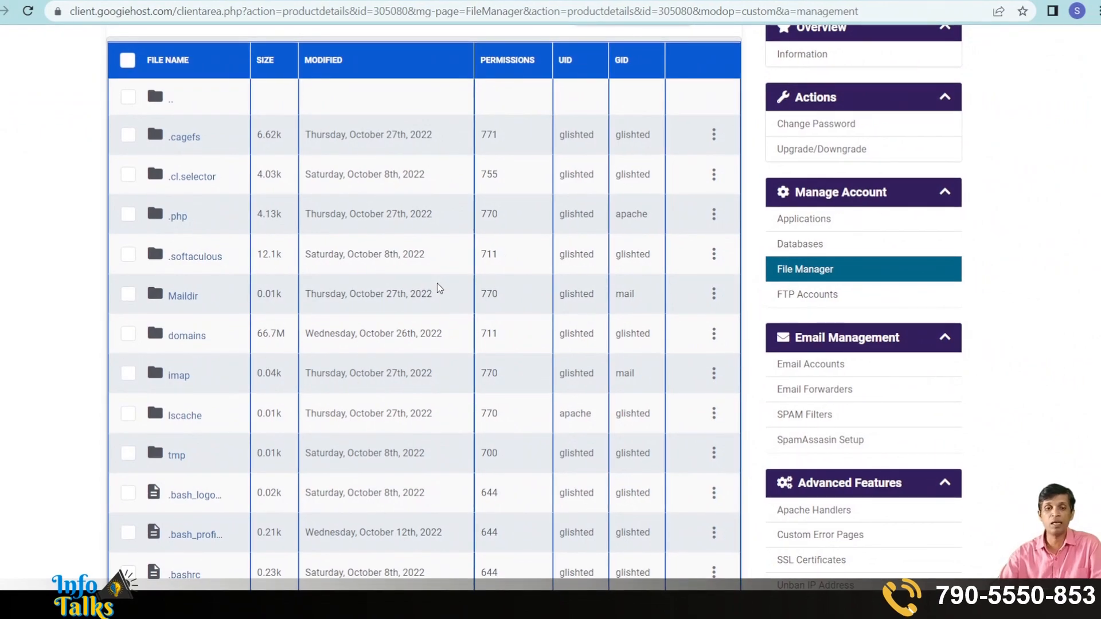
# Switch to Gmail and locate the FTP login details in the GoogieHost welcome email, highlighting the username and password.
pyautogui.click(57, 2)
pyautogui.scroll(-4, 421, 412)
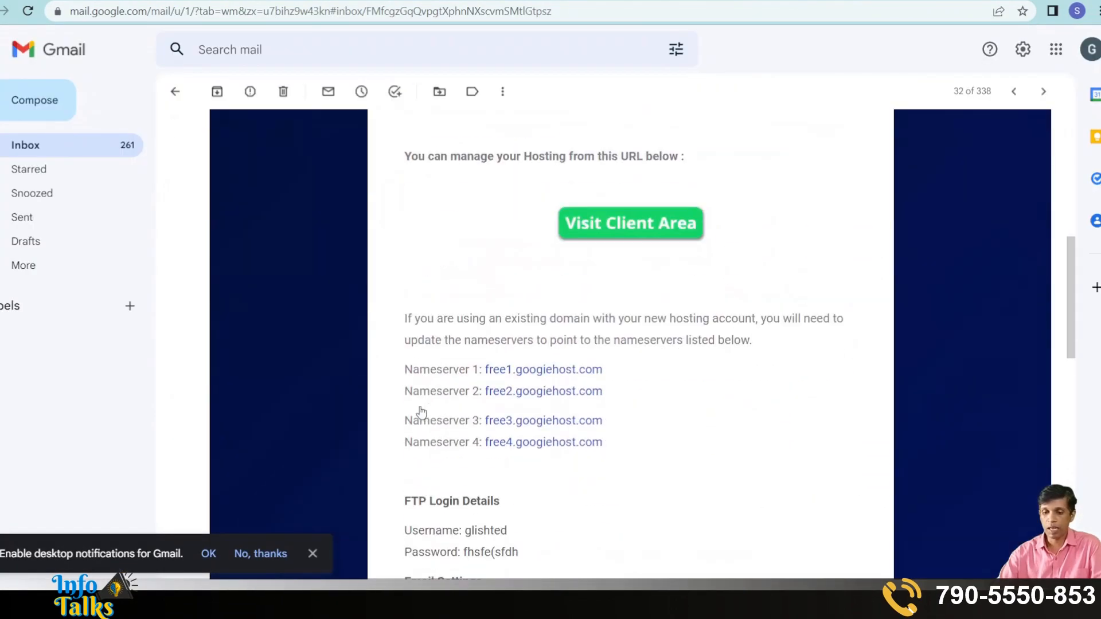
pyautogui.scroll(-5, 421, 409)
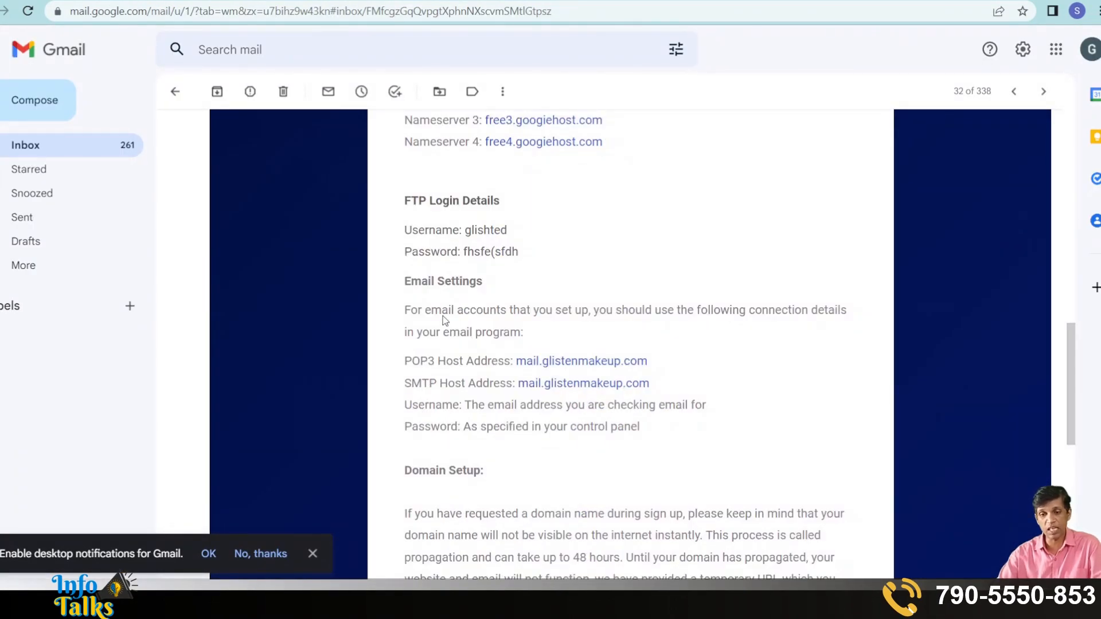
pyautogui.doubleClick(482, 228)
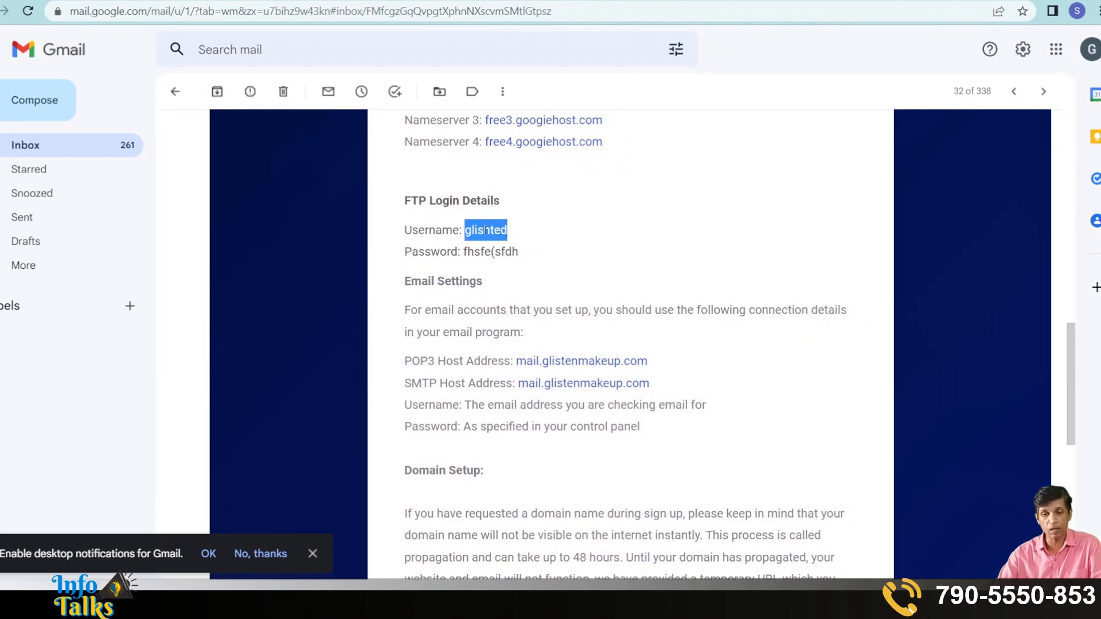
pyautogui.click(470, 246)
pyautogui.tripleClick(470, 246)
pyautogui.click(472, 248)
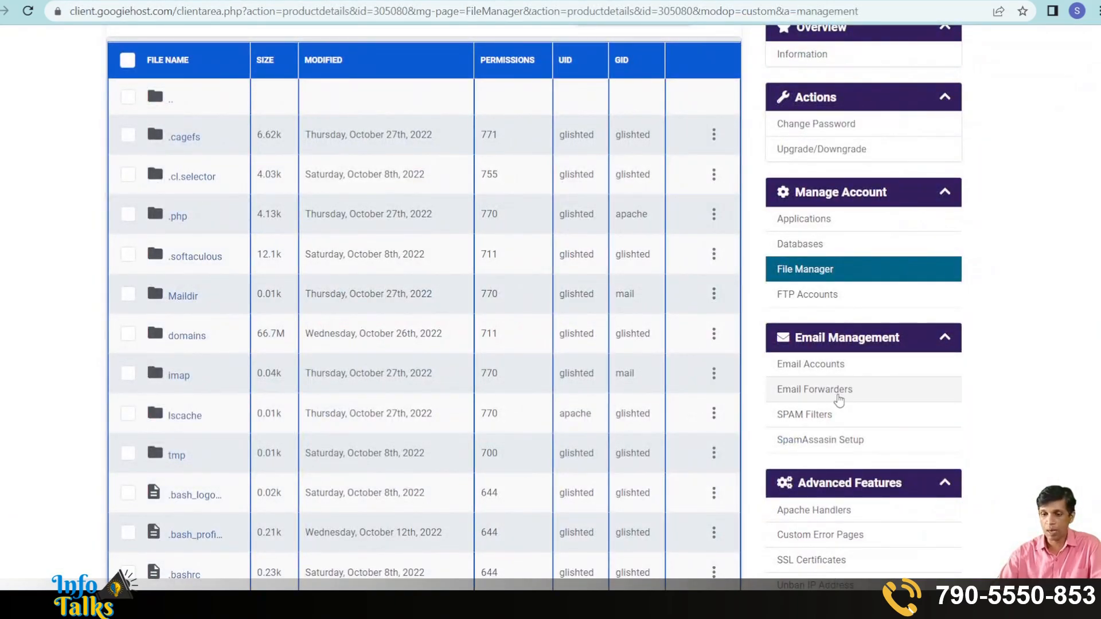
# Return to GoogieHost, open the FTP accounts of glistenmakeup.com and bring up the form for creating an FTP account.
pyautogui.click(812, 299)
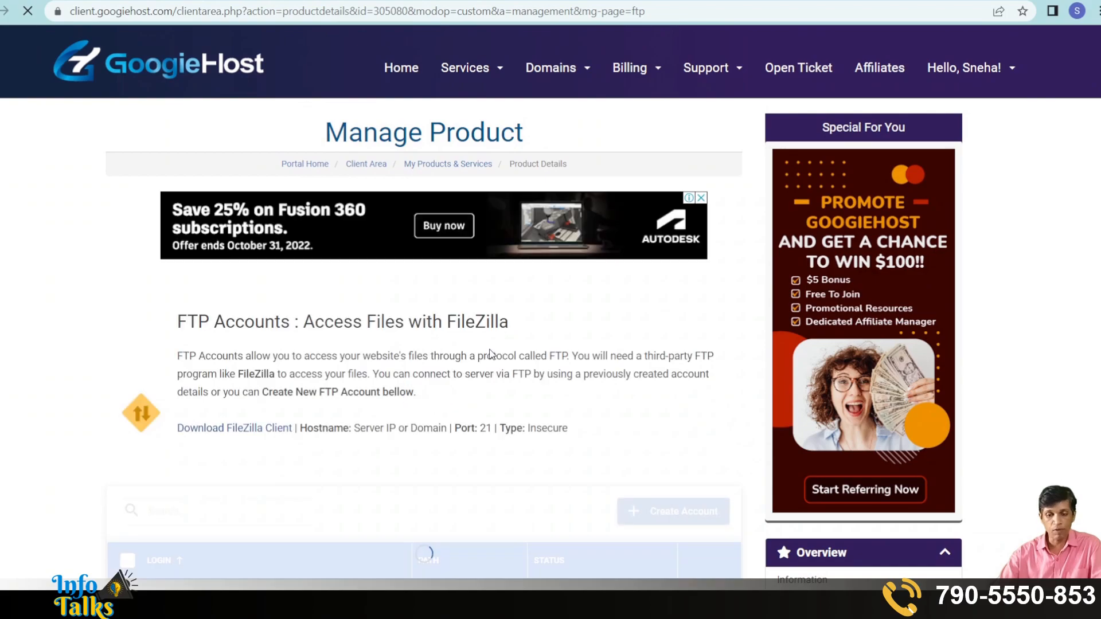
pyautogui.scroll(-5, 490, 353)
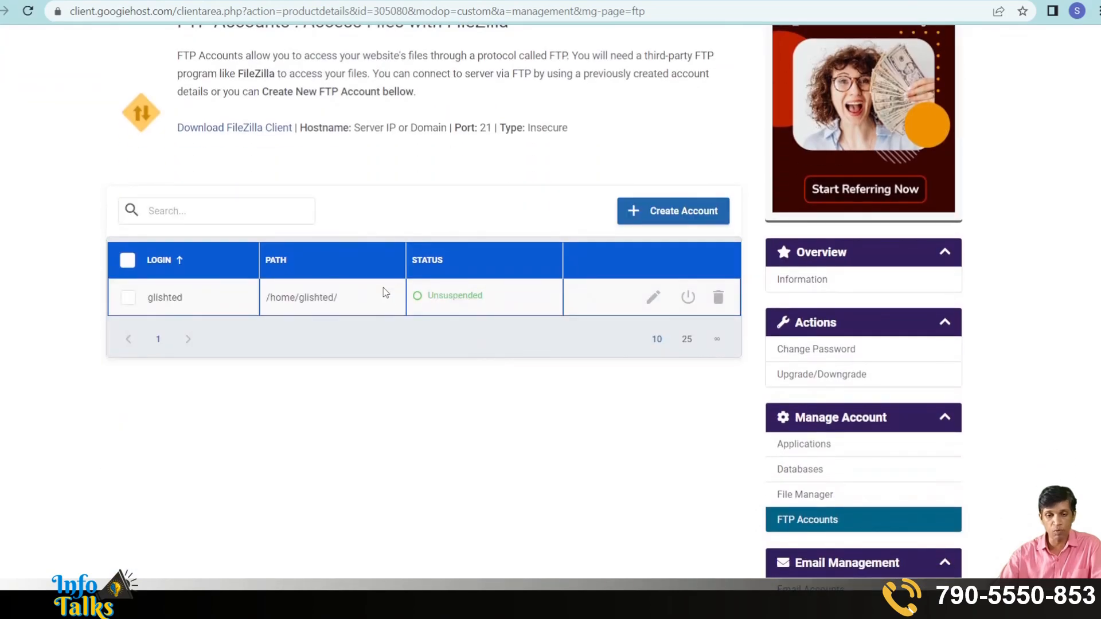
pyautogui.click(650, 216)
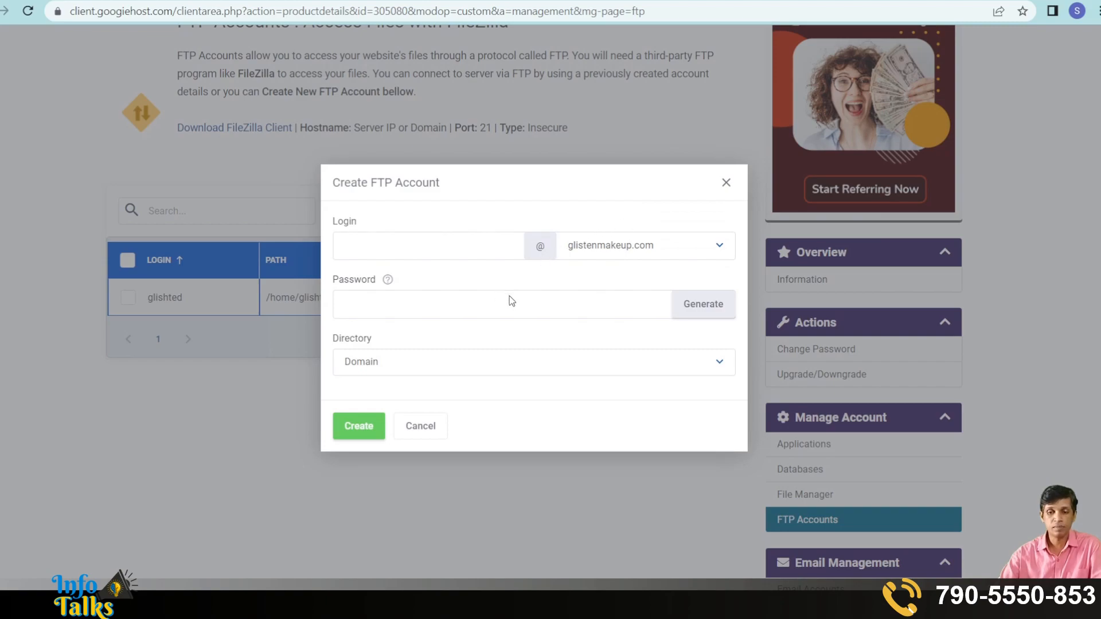
# Check the directory choices in the Create FTP Account form and dismiss it without creating an account.
pyautogui.click(480, 370)
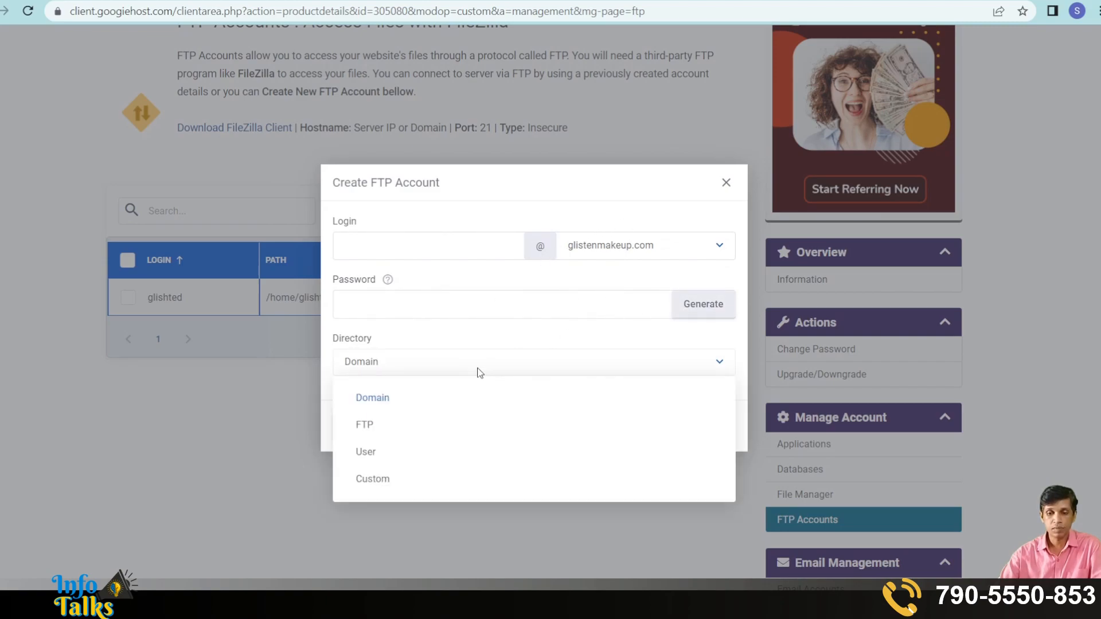
pyautogui.click(478, 371)
pyautogui.click(477, 371)
pyautogui.click(440, 245)
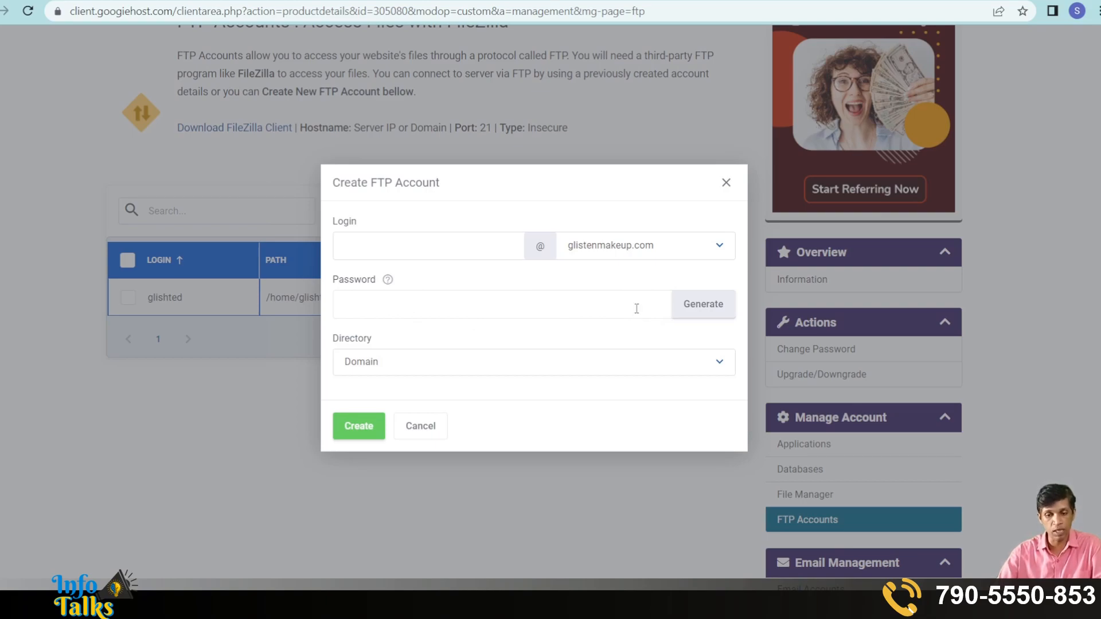
pyautogui.click(442, 435)
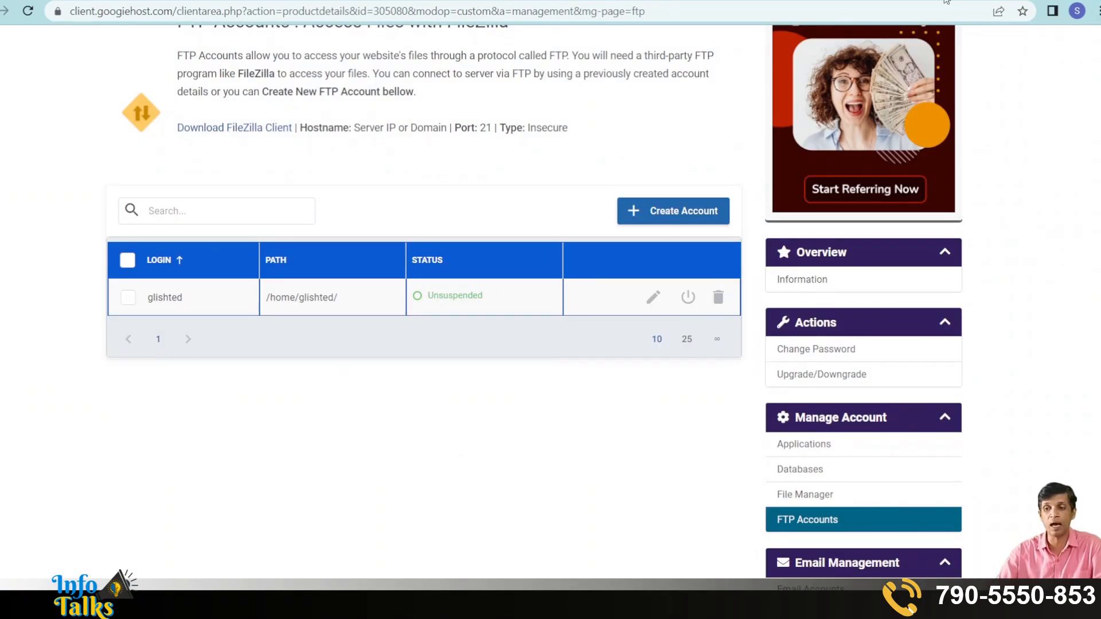
# Search Google for filezilla in a new browser tab and return to the GoogieHost FTP accounts page.
pyautogui.hotkey('ctrl', 't')
pyautogui.write('goo')
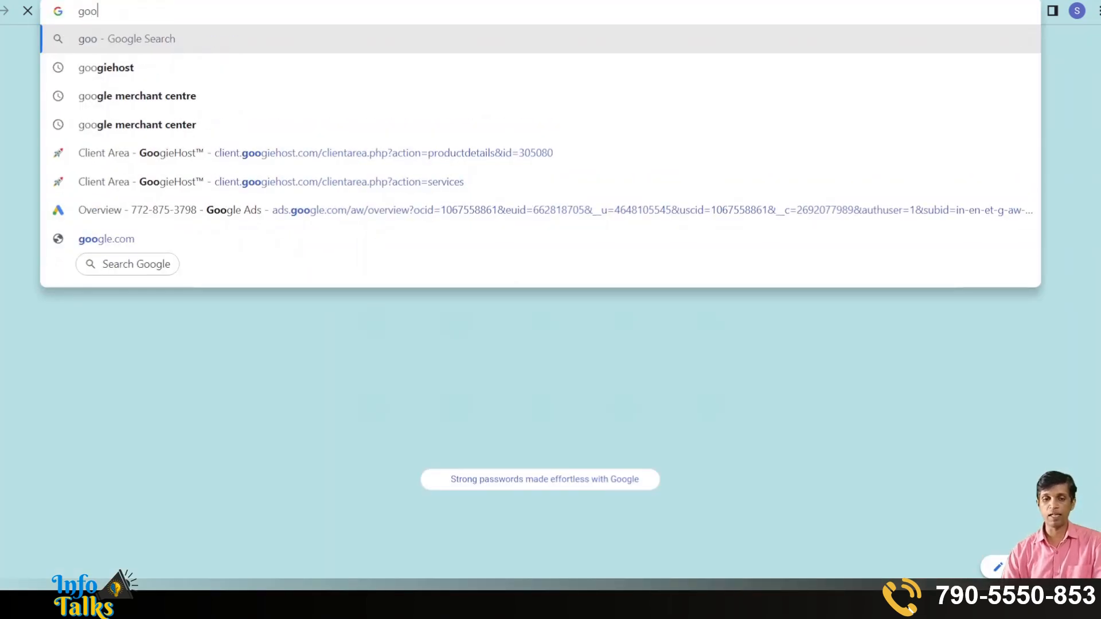
pyautogui.press('Return')
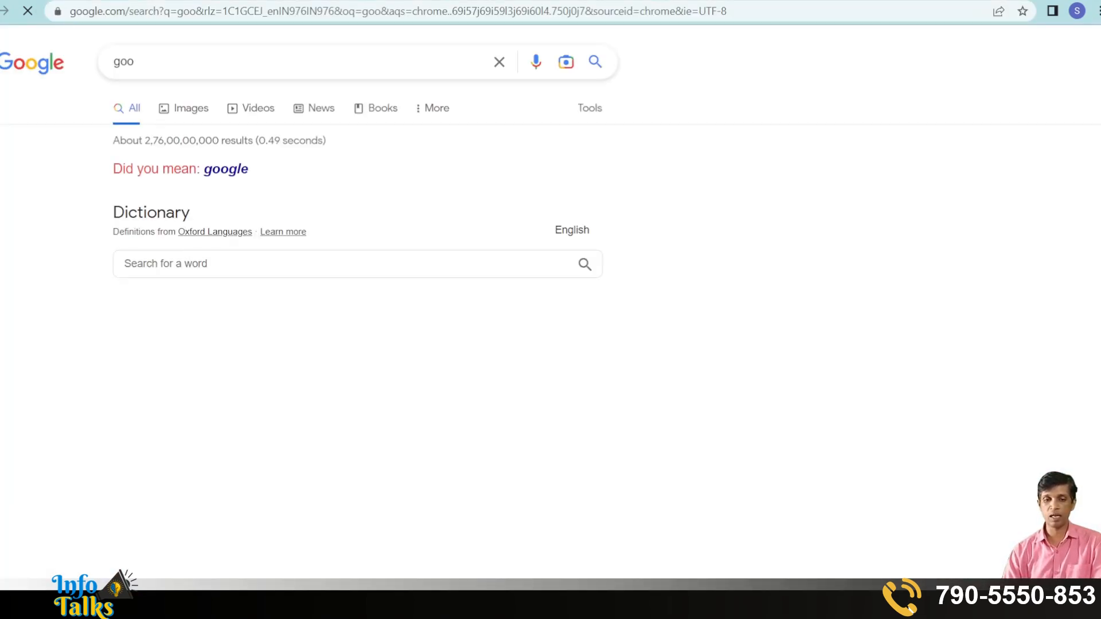
pyautogui.doubleClick(325, 70)
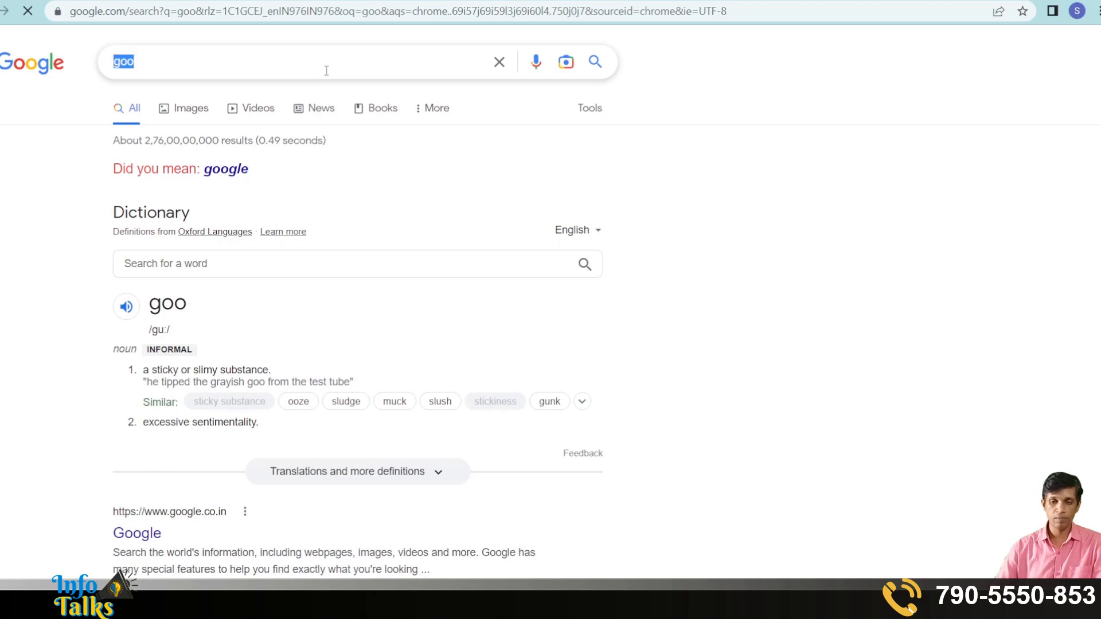
pyautogui.write('file')
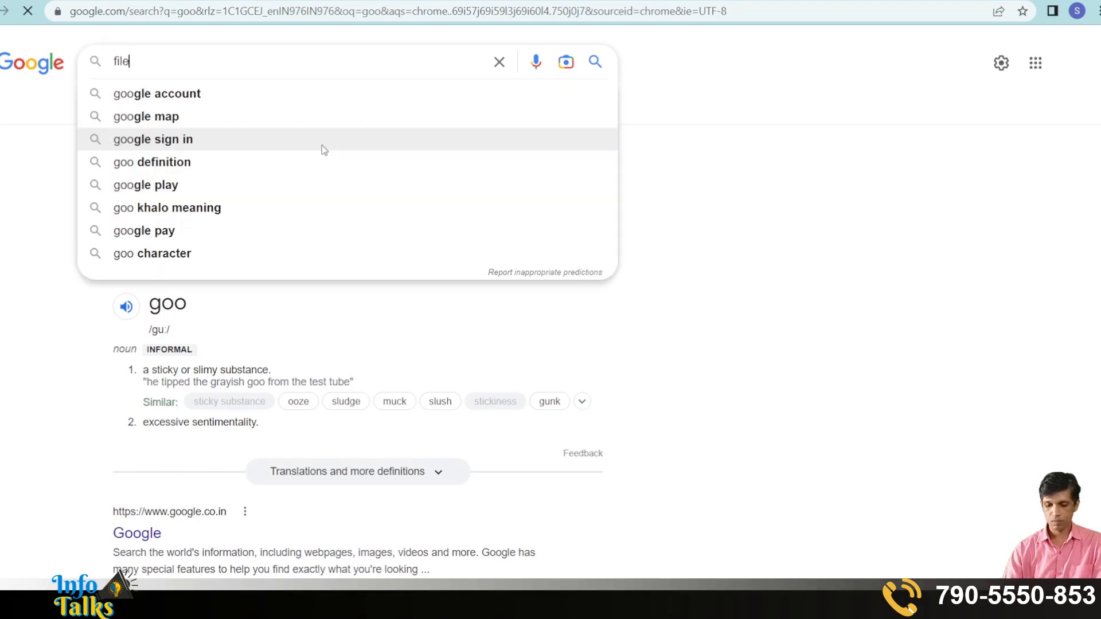
pyautogui.write('zilla')
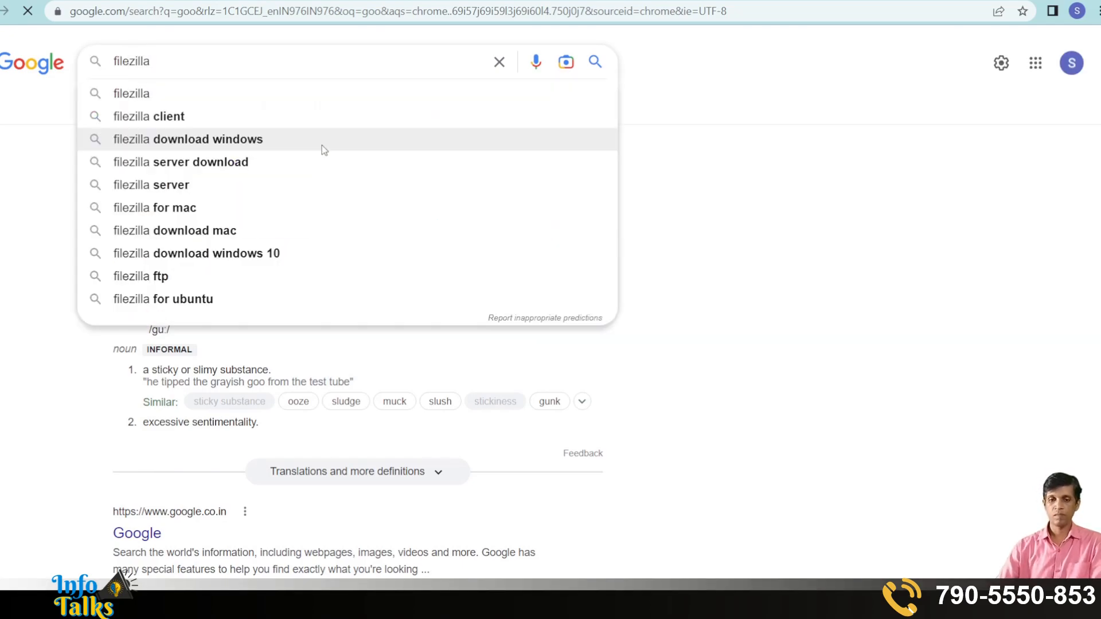
pyautogui.press('Return')
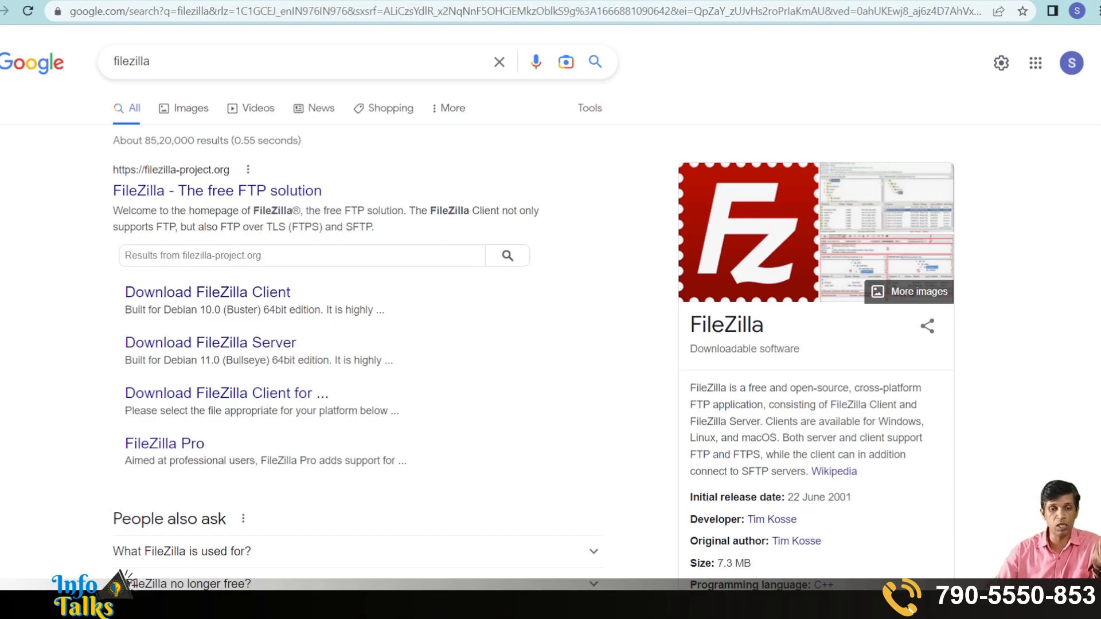
pyautogui.click(50, 1)
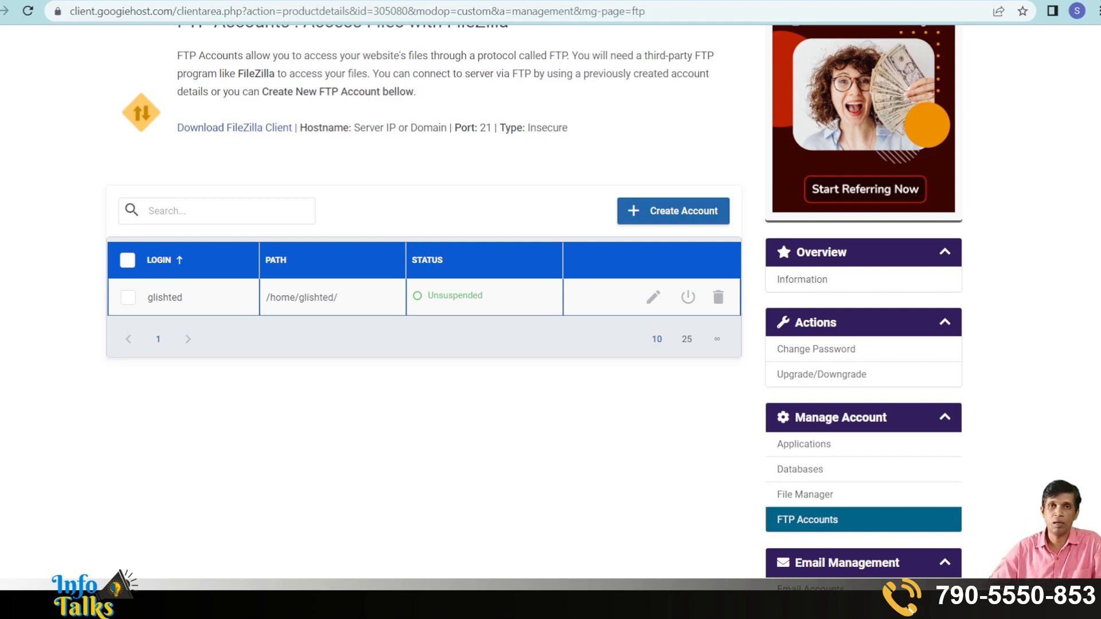
# Switch to the wp-config.php file in Notepad and highlight the database name, database username and database password values.
pyautogui.hotkey('alt', 'Tab')
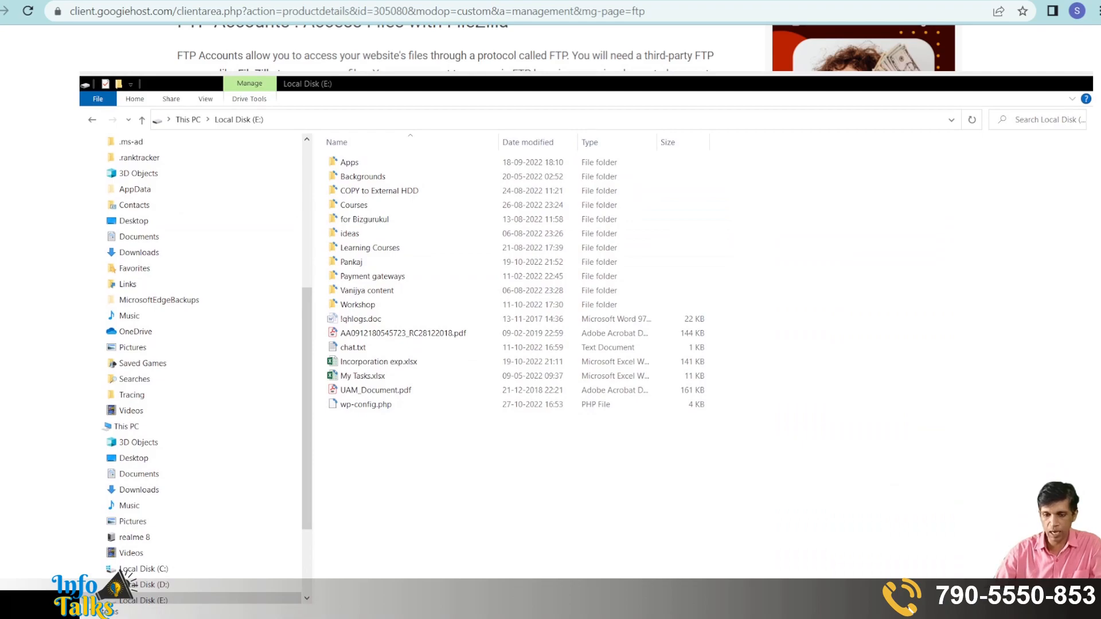
pyautogui.hotkey('alt', 'Tab')
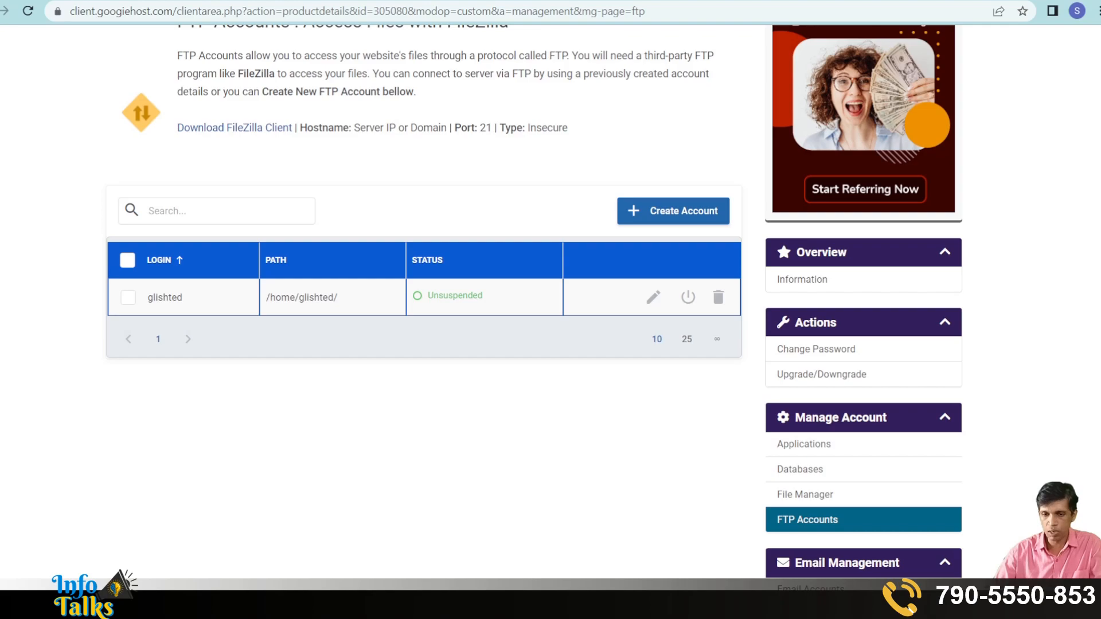
pyautogui.hotkey('alt', 'Tab')
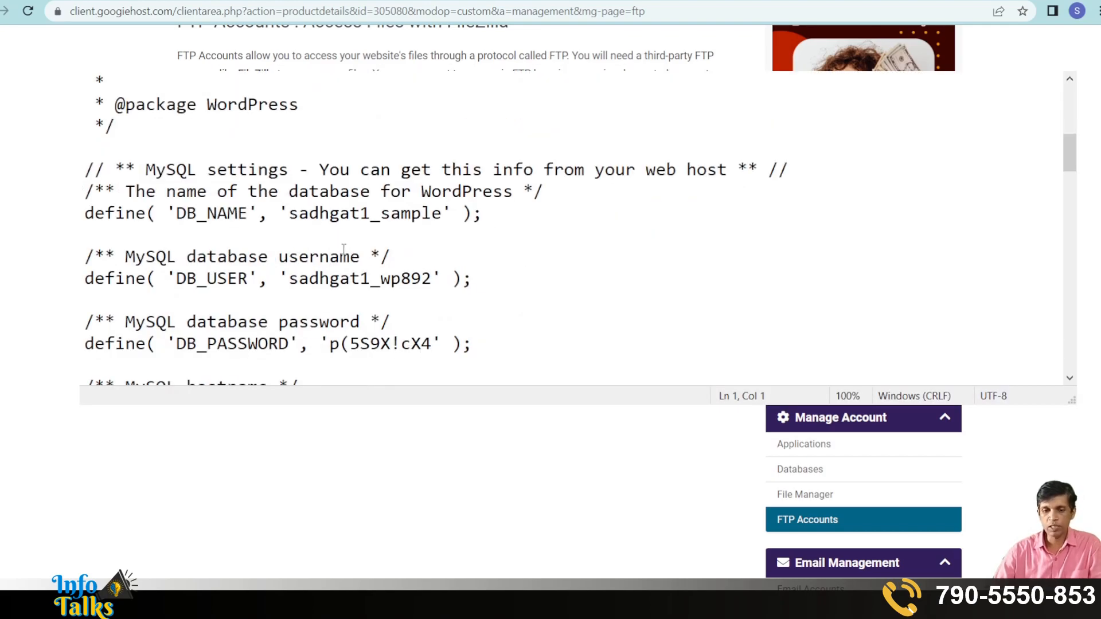
pyautogui.click(249, 210)
pyautogui.moveTo(289, 212); pyautogui.dragTo(439, 211)
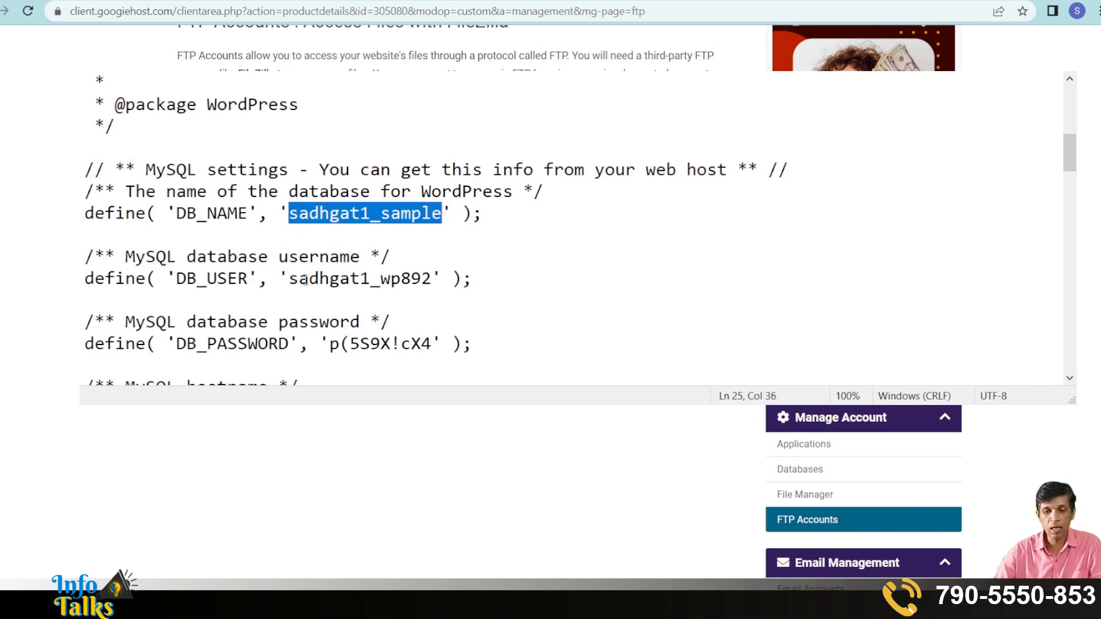
pyautogui.moveTo(281, 279); pyautogui.dragTo(401, 279)
pyautogui.moveTo(320, 345); pyautogui.dragTo(442, 344)
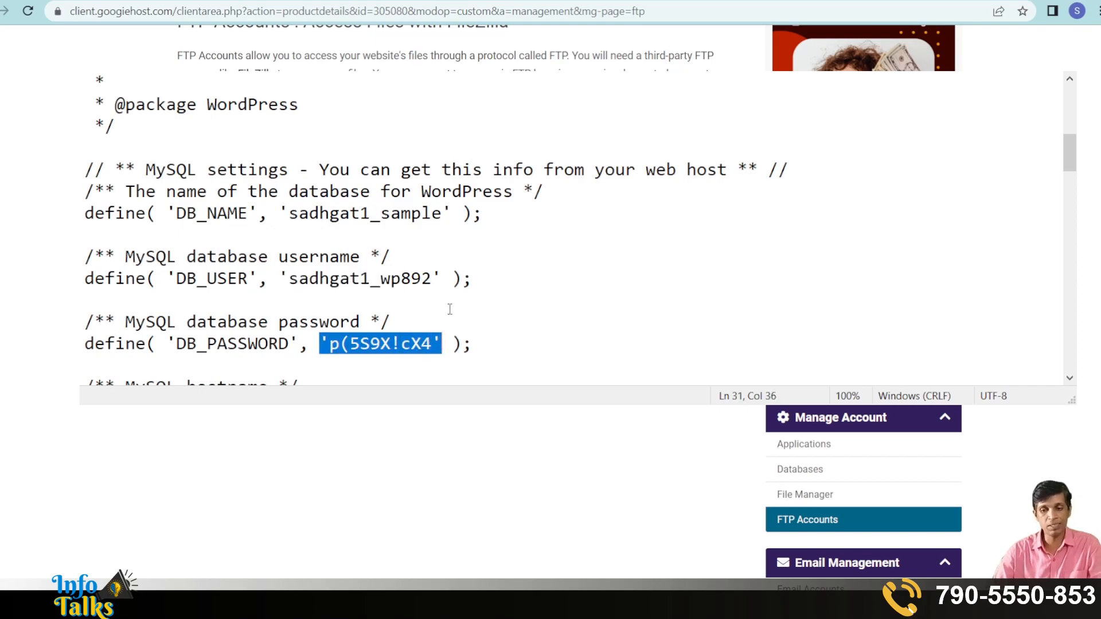
# Locate the $table_prefix setting further down in wp-config.php and highlight its value.
pyautogui.scroll(-3, 454, 279)
pyautogui.scroll(-2, 454, 275)
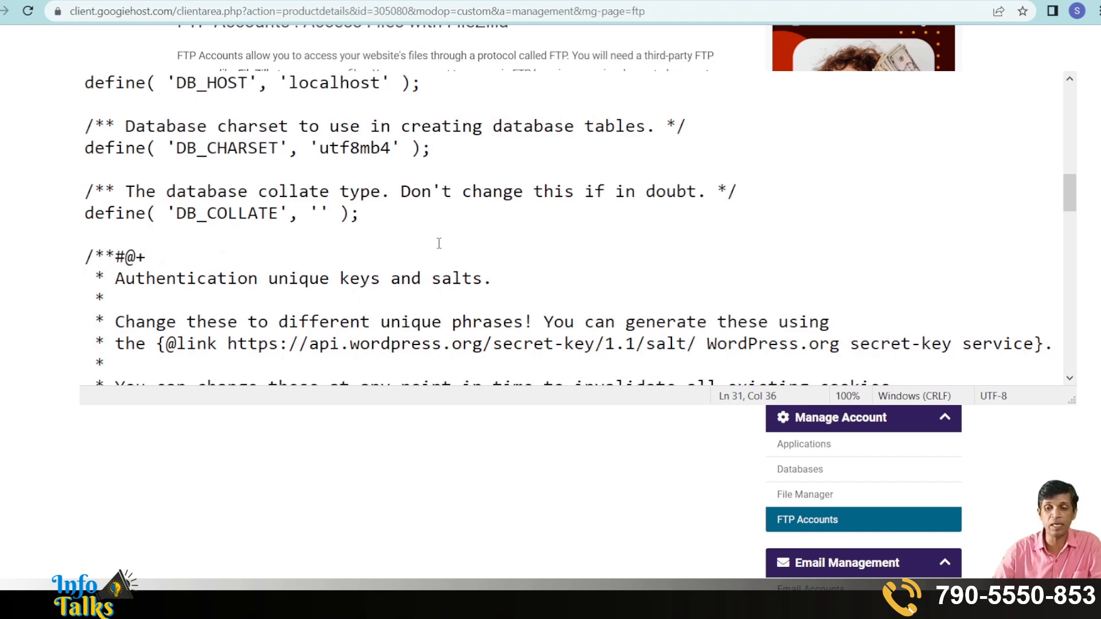
pyautogui.scroll(-3, 439, 243)
pyautogui.scroll(-7, 439, 243)
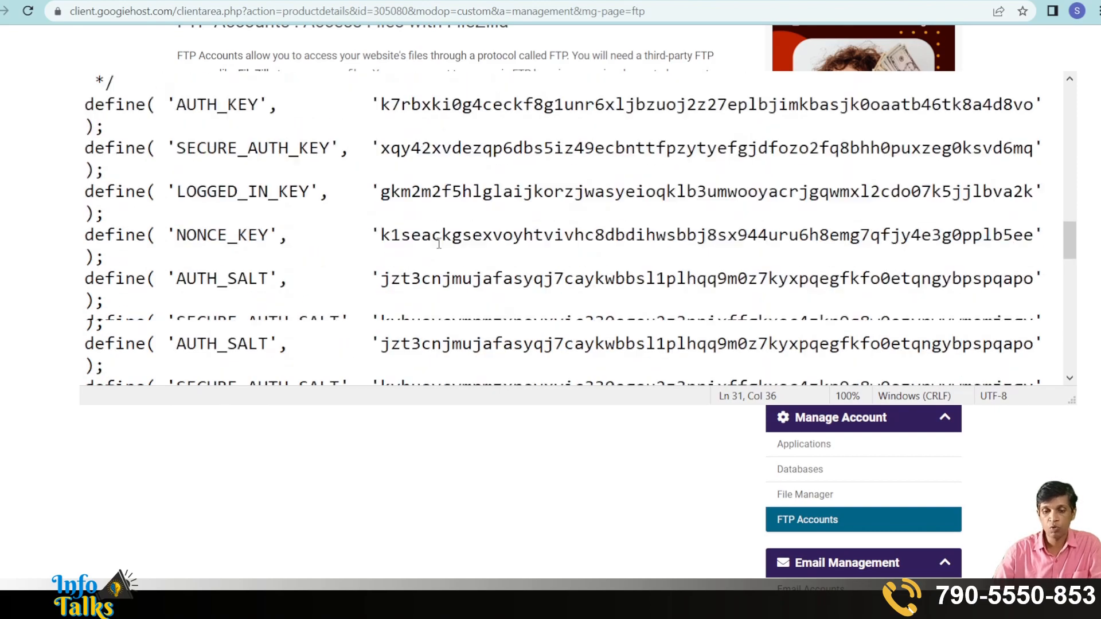
pyautogui.scroll(-1, 439, 243)
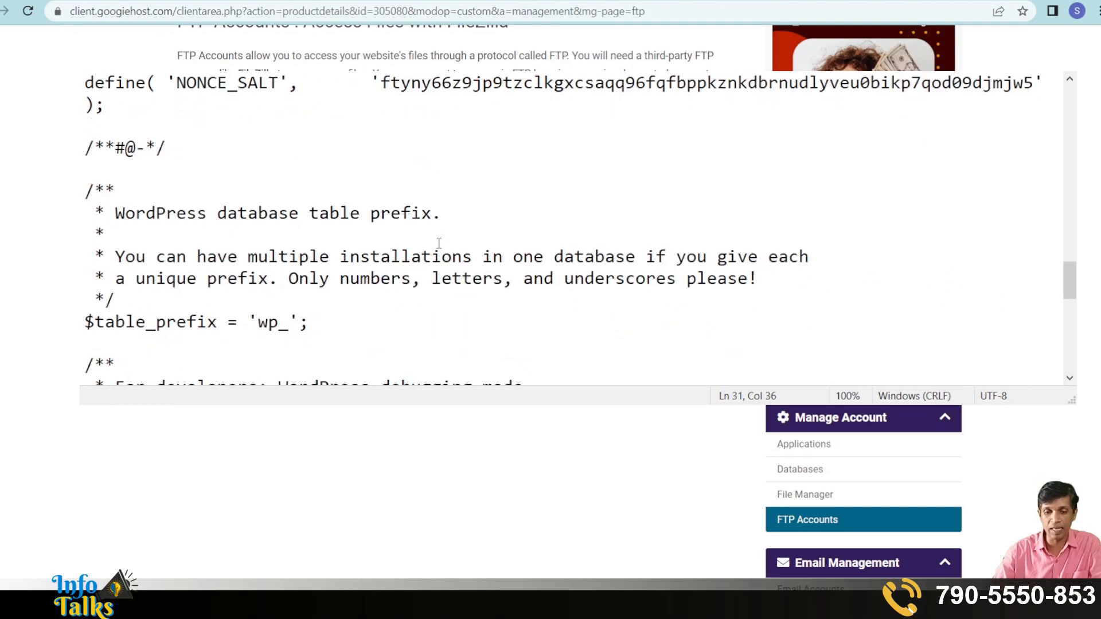
pyautogui.scroll(-1, 439, 243)
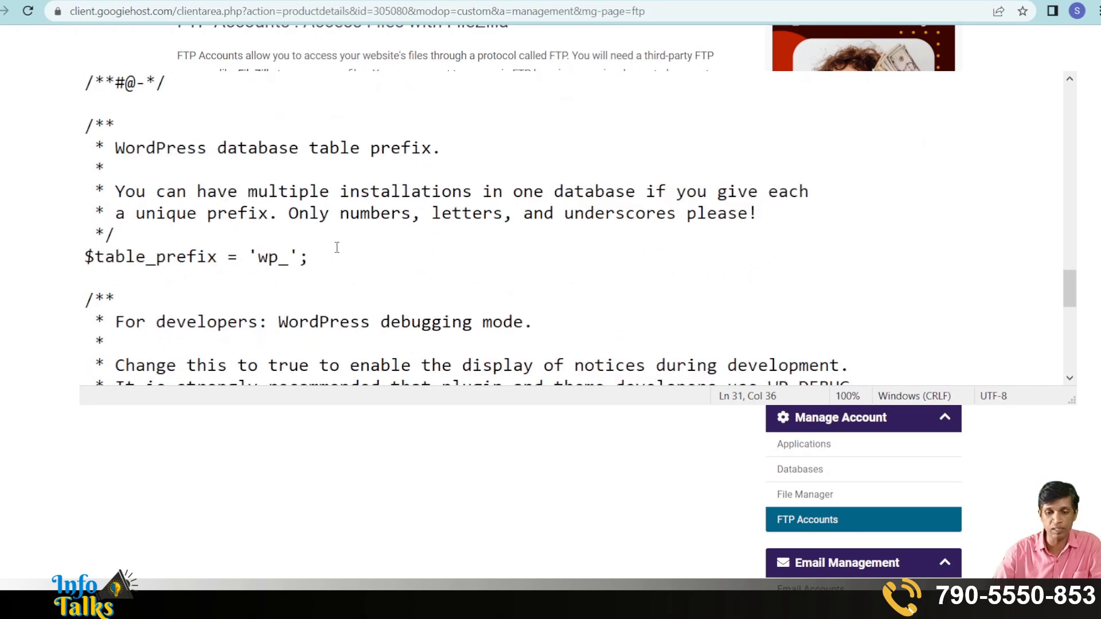
pyautogui.moveTo(258, 258); pyautogui.dragTo(286, 259)
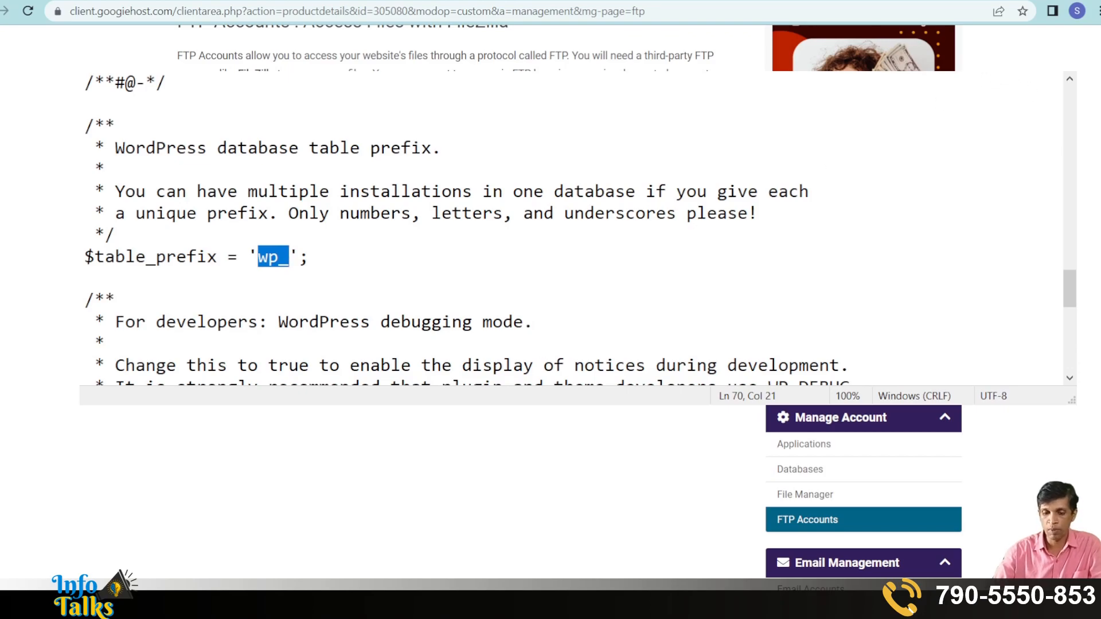
# Switch to phpMyAdmin's SQL query page for the glishted_wp857 database to compare its table names with the wp-config.php prefix.
pyautogui.hotkey('alt', 'Tab')
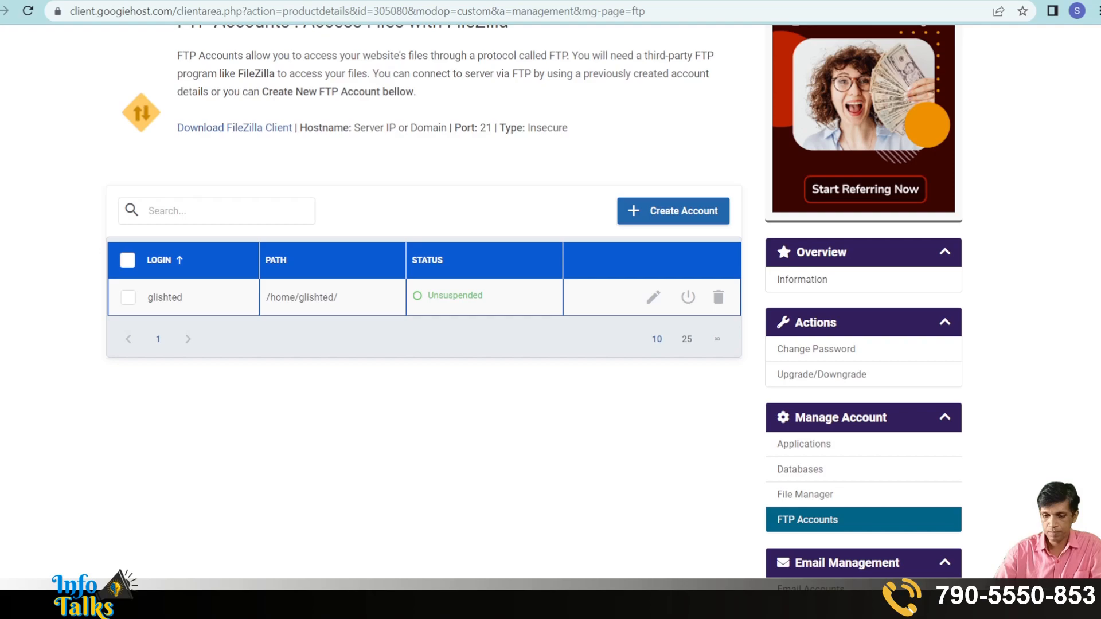
pyautogui.click(230, 0)
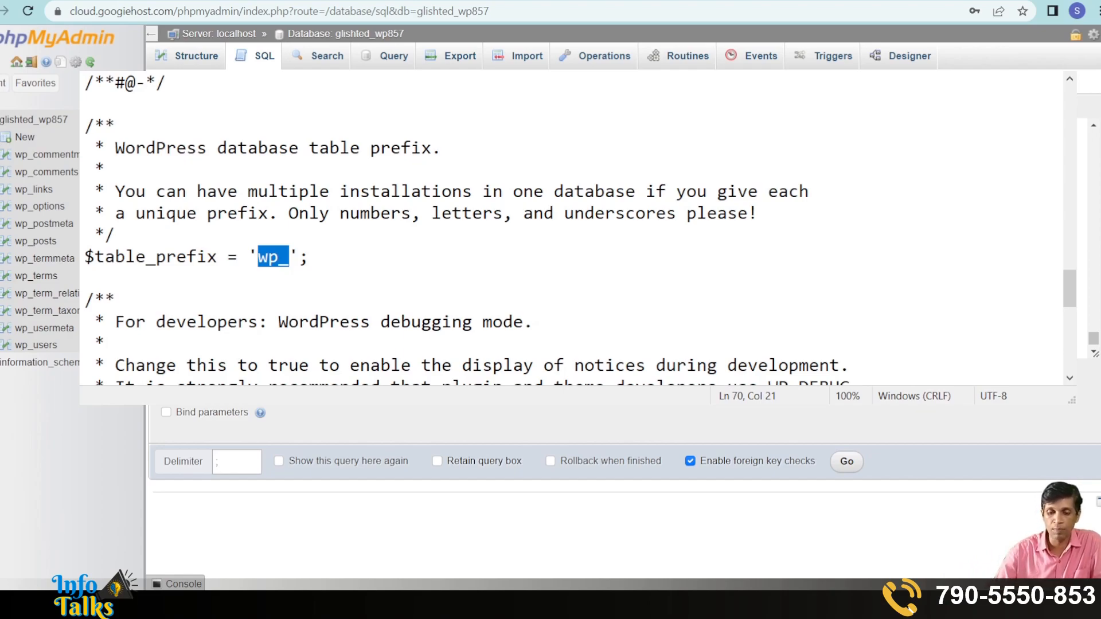
pyautogui.hotkey('alt', 'Tab')
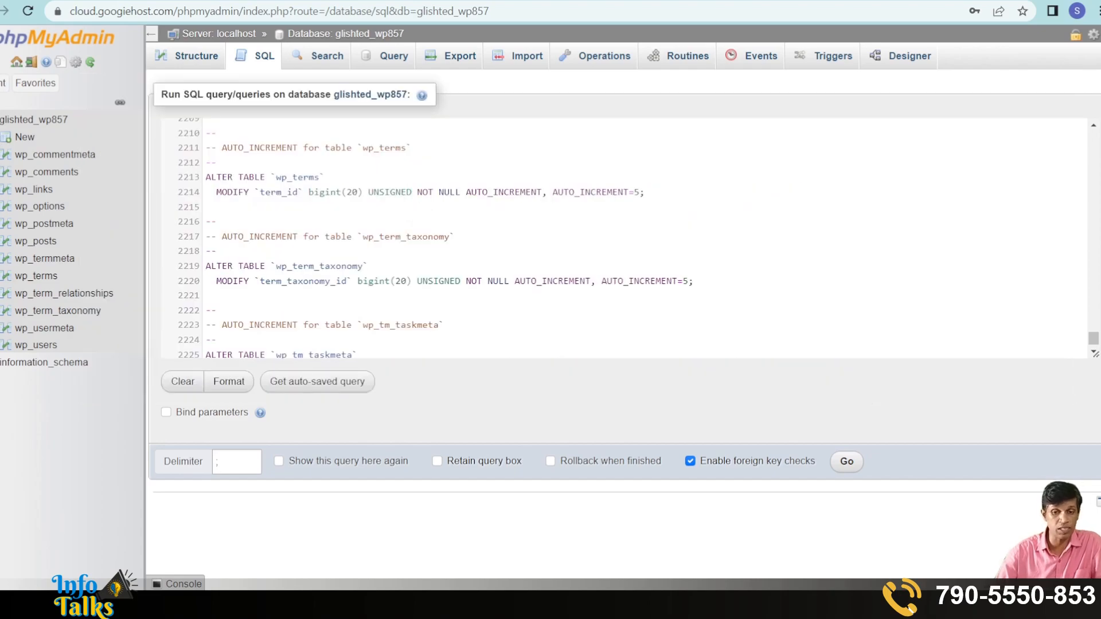